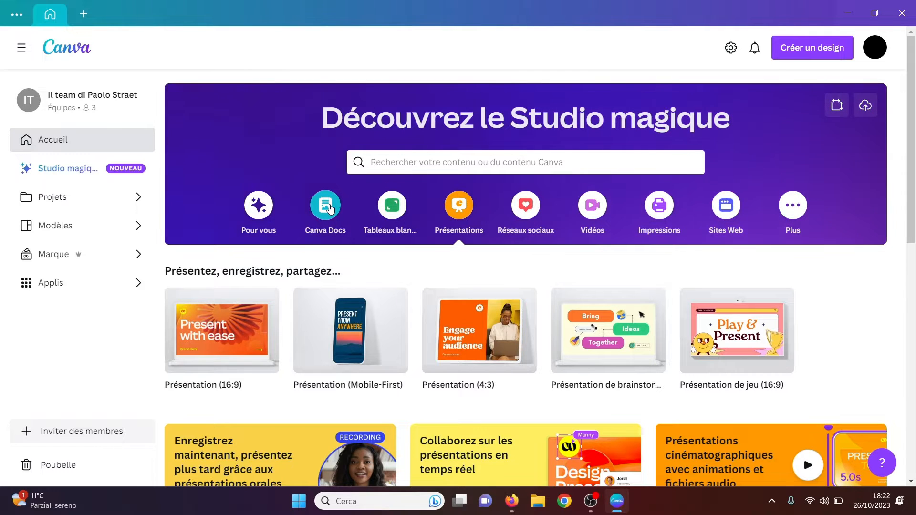
- Browse the design types offered for Canva Docs, whiteboards, presentations, social media, videos, prints and websites
left_click(329, 207)
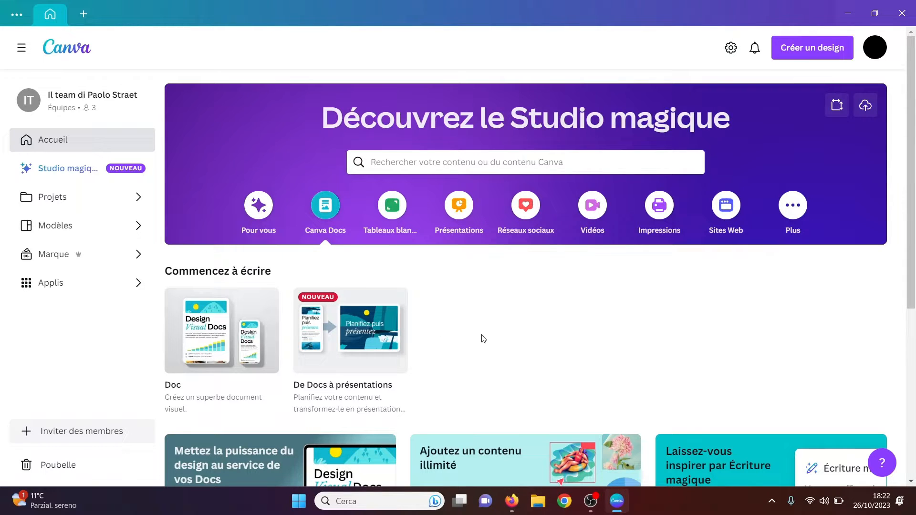
left_click(400, 217)
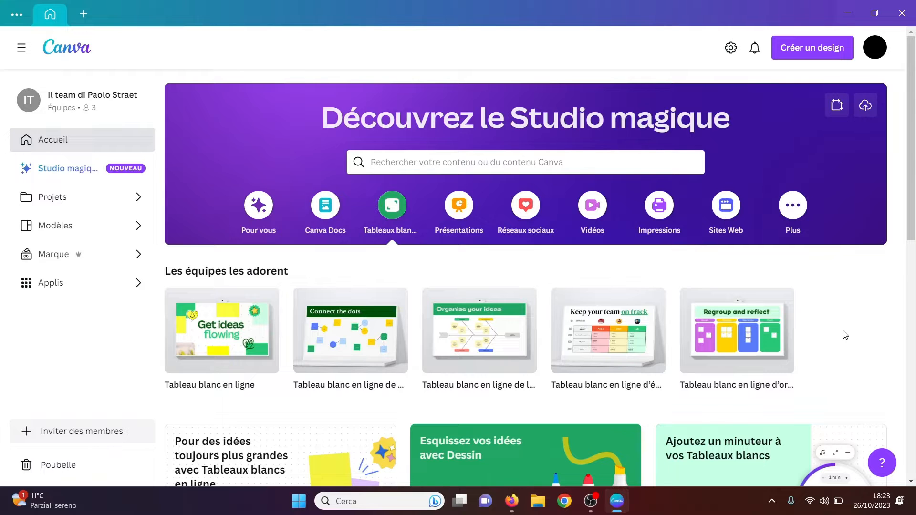
left_click(466, 212)
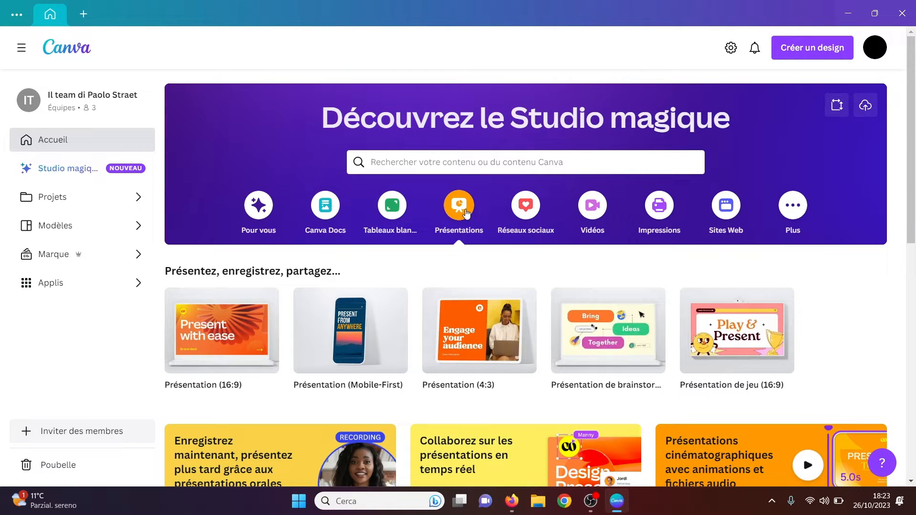
mouse_move(248, 344)
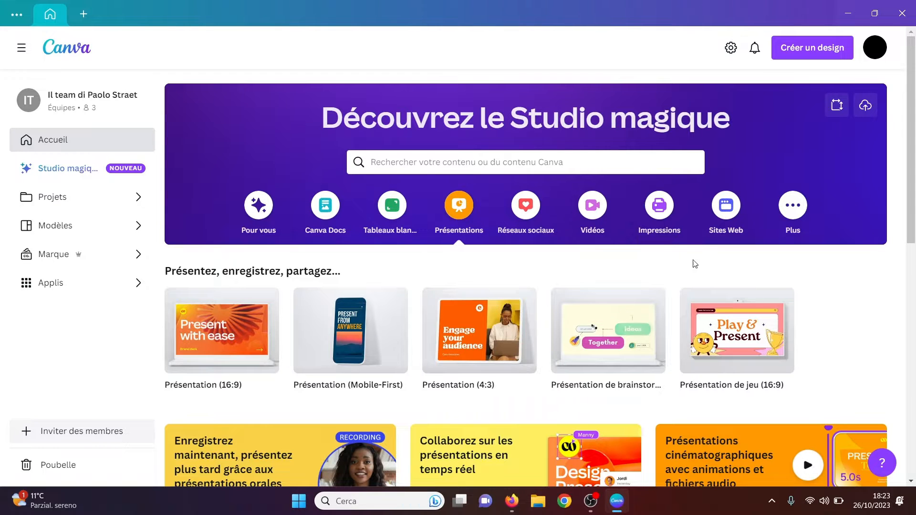
left_click(508, 218)
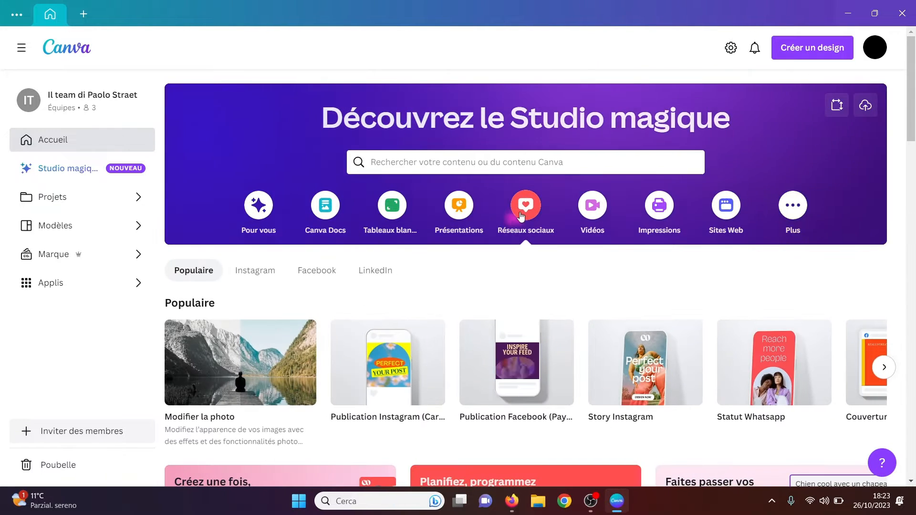
mouse_move(246, 370)
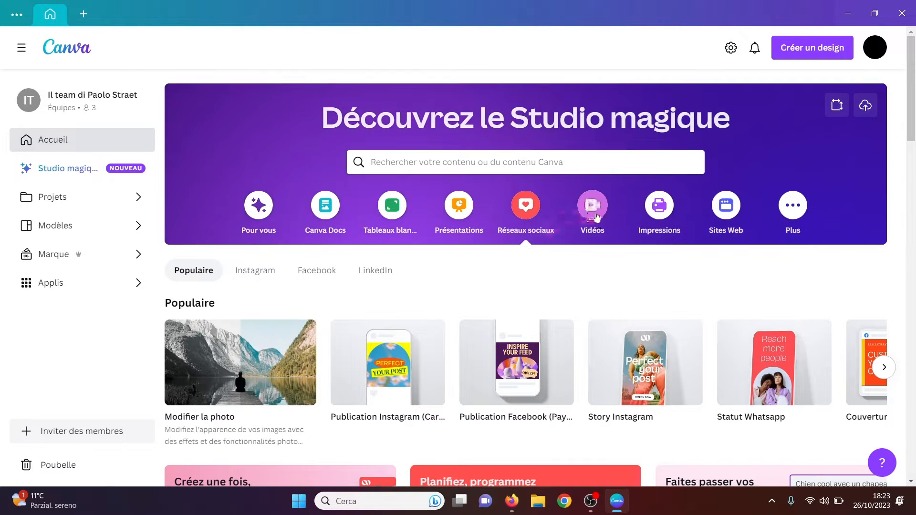
mouse_move(913, 126)
left_mouse_down()
mouse_move(914, 213)
mouse_move(914, 122)
left_mouse_up()
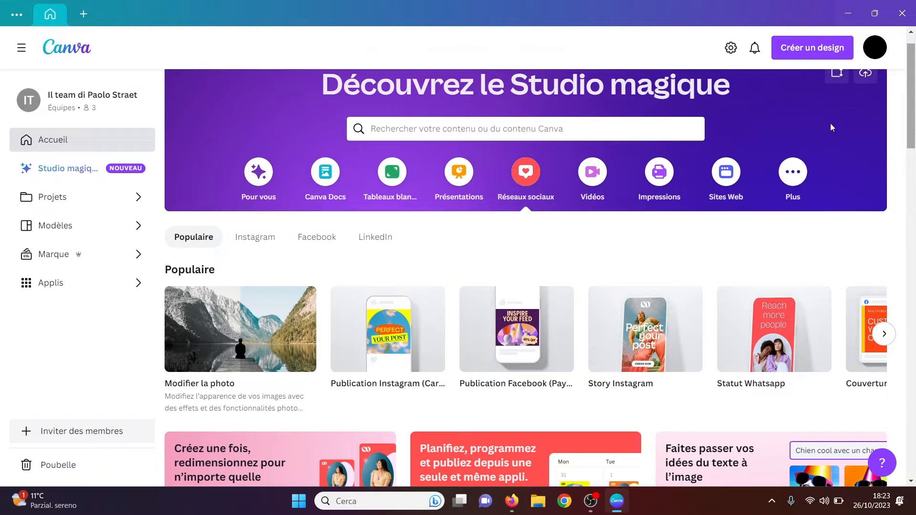
left_click(593, 174)
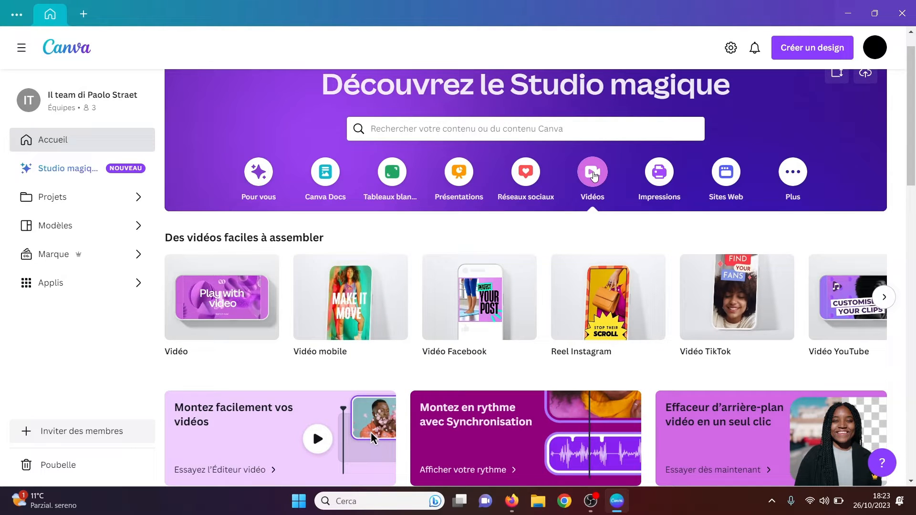
left_click(659, 175)
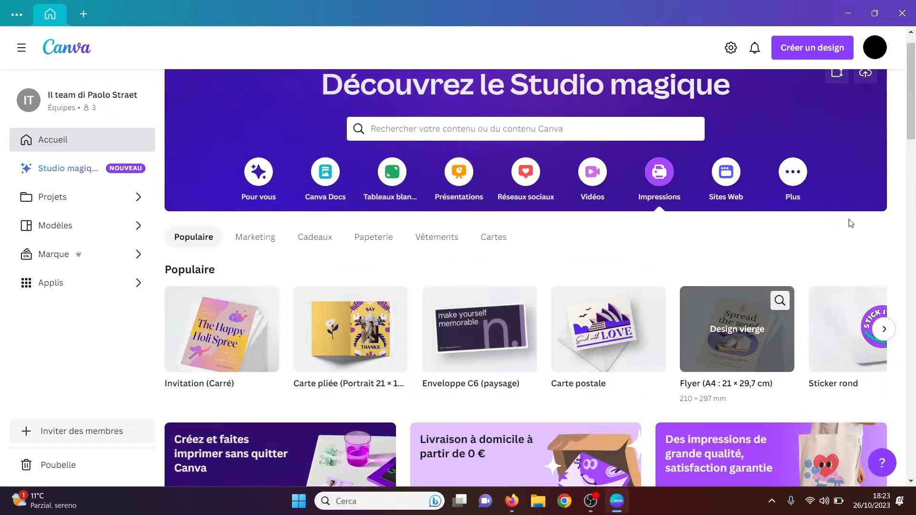
left_click_drag(914, 130, 914, 110)
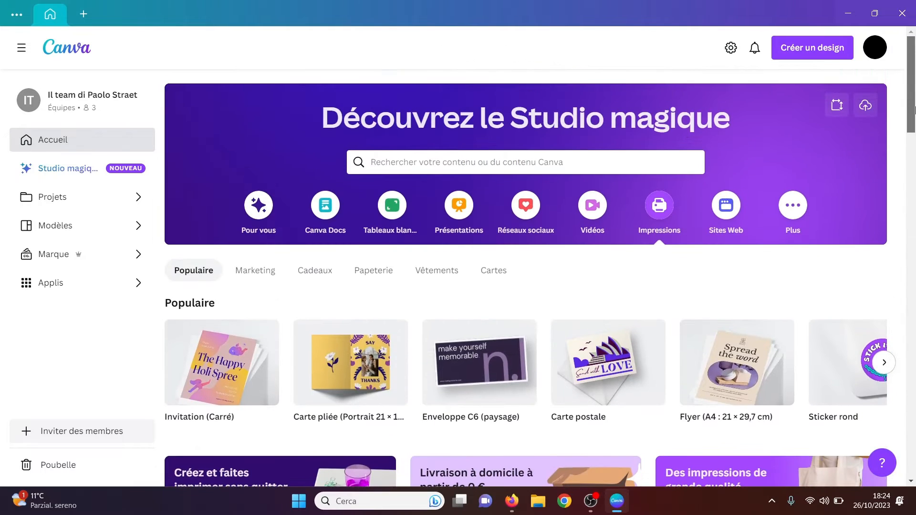
left_click(725, 208)
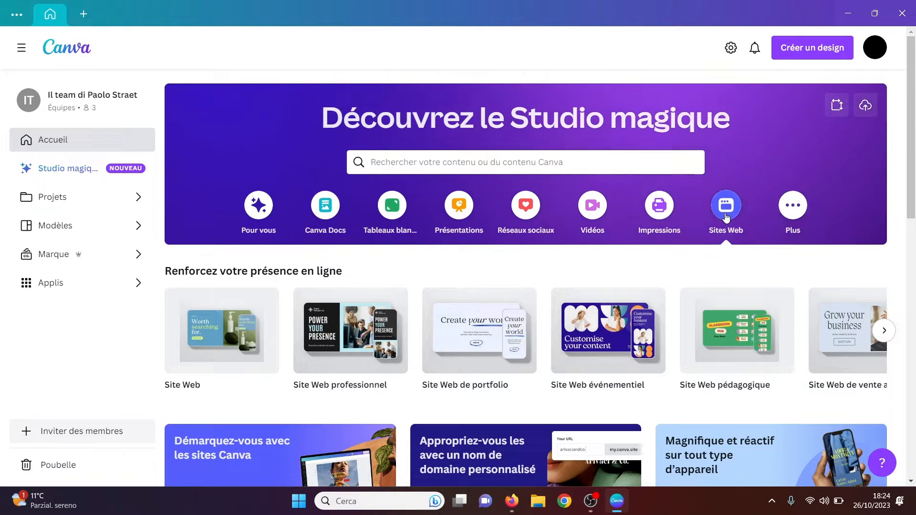
- Look through the Plus category's design types and templates, from infographics and photo collages to book covers
left_click(793, 206)
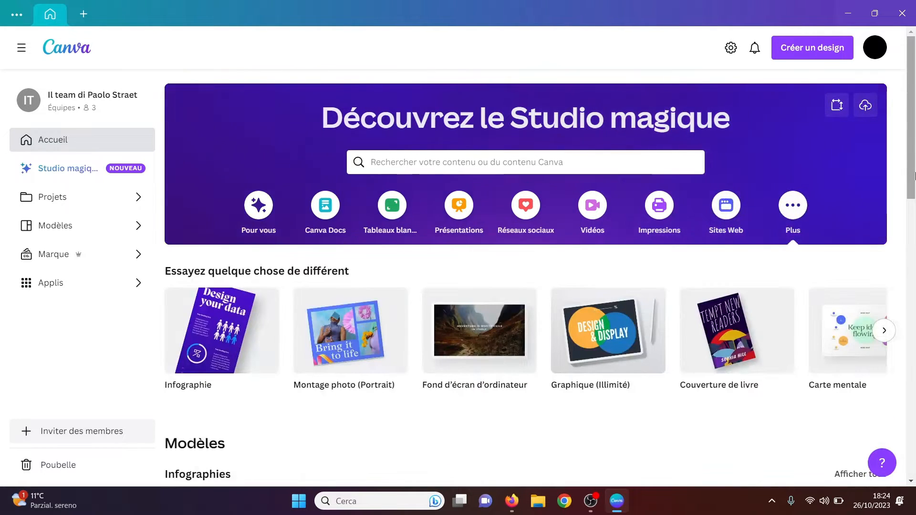
left_click_drag(914, 177, 912, 279)
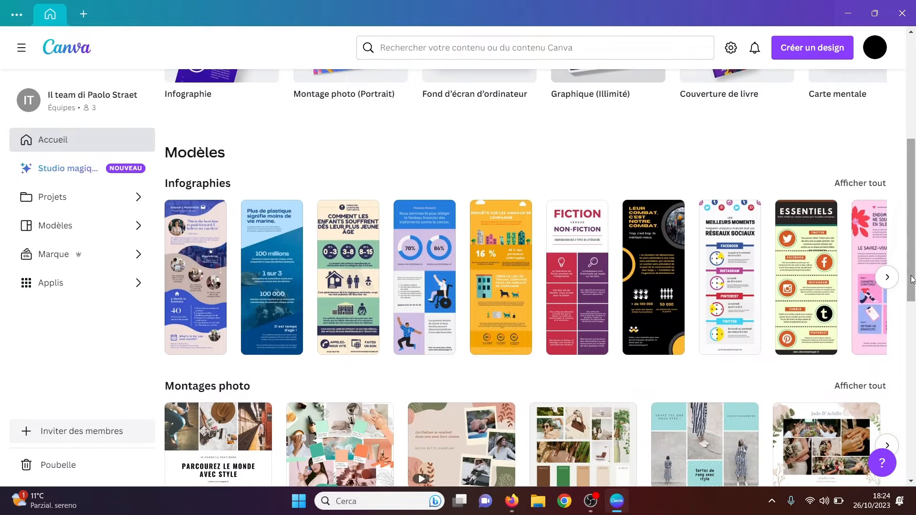
scroll(324, 286, "down", 4)
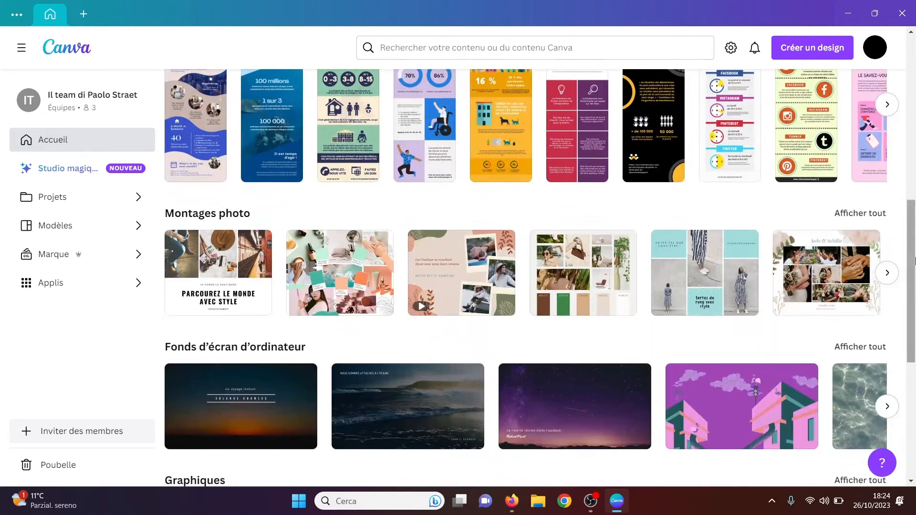
scroll(657, 265, "down", 3)
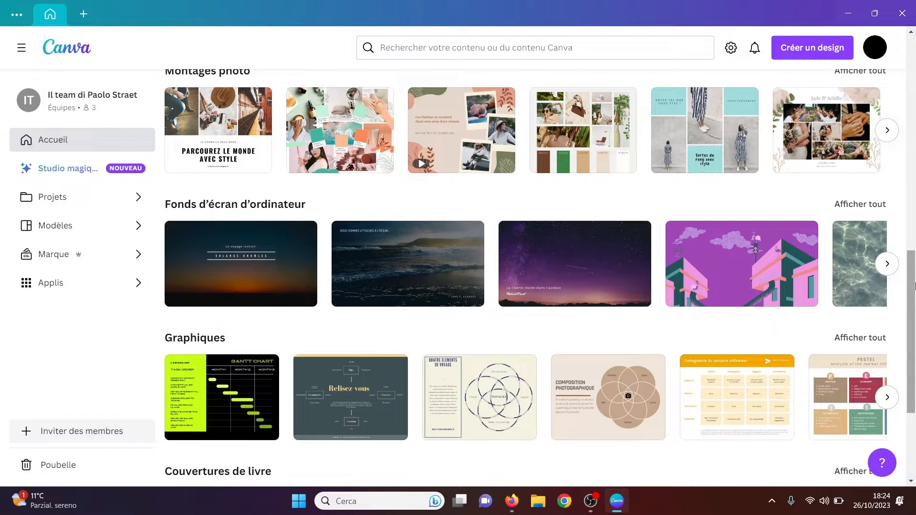
scroll(720, 269, "down", 2)
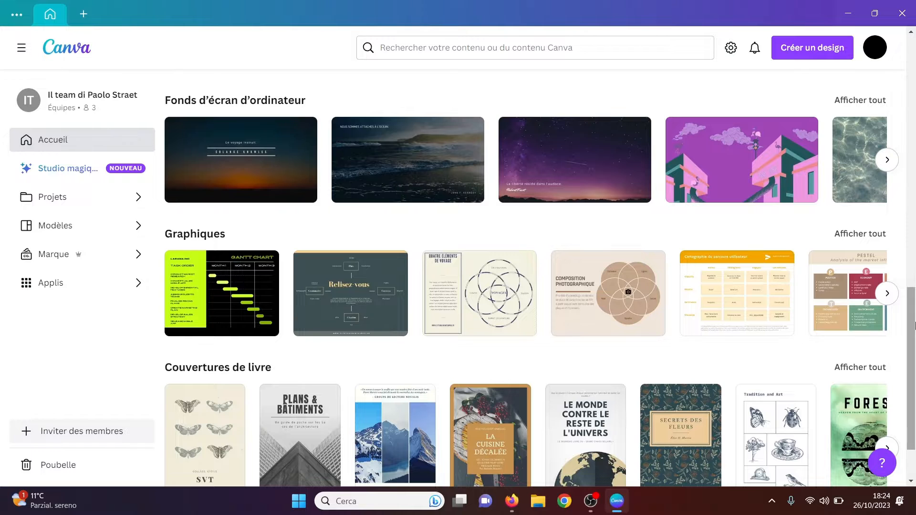
left_click_drag(915, 325, 915, 58)
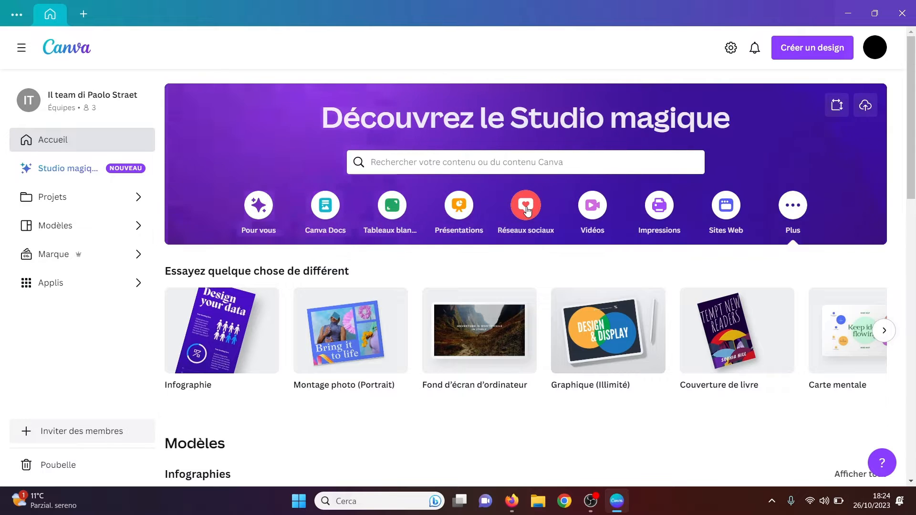
- Create a blank A4 flyer (21 × 29,7 cm) from the popular print designs
left_click(527, 209)
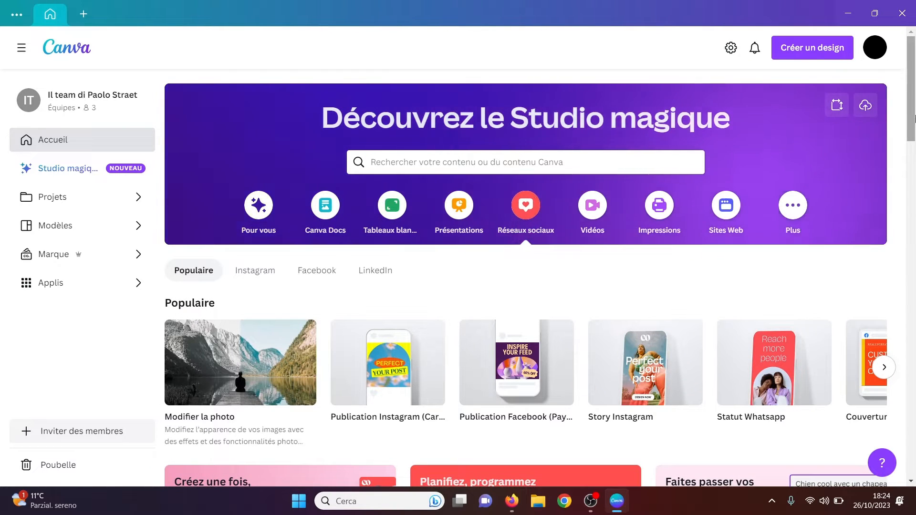
left_click(672, 214)
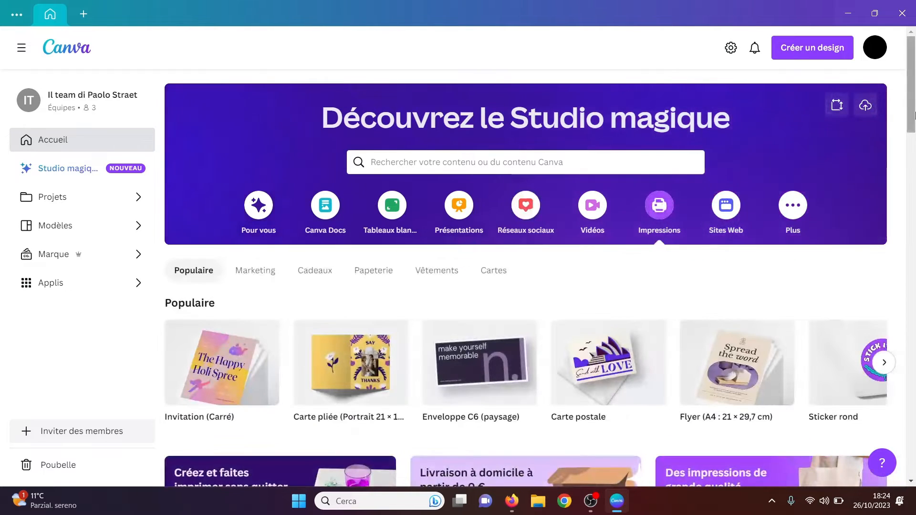
left_click_drag(913, 113, 915, 143)
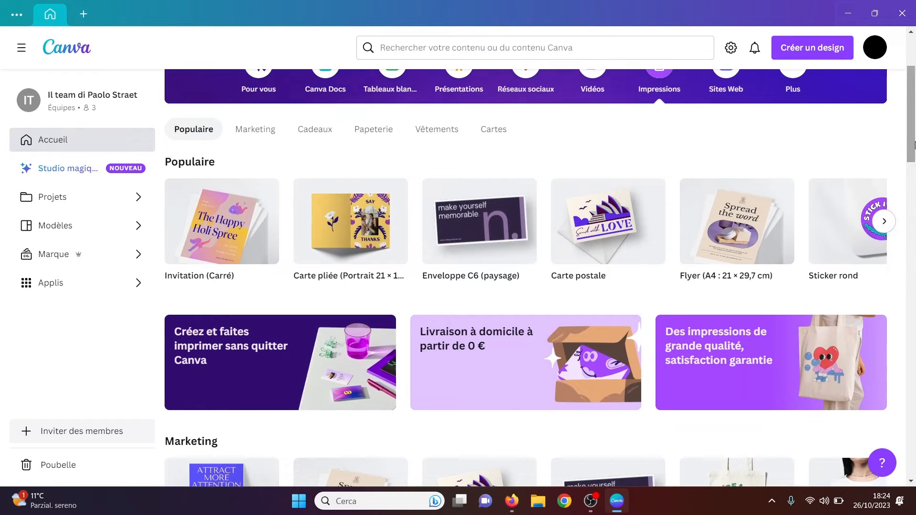
left_click(733, 232)
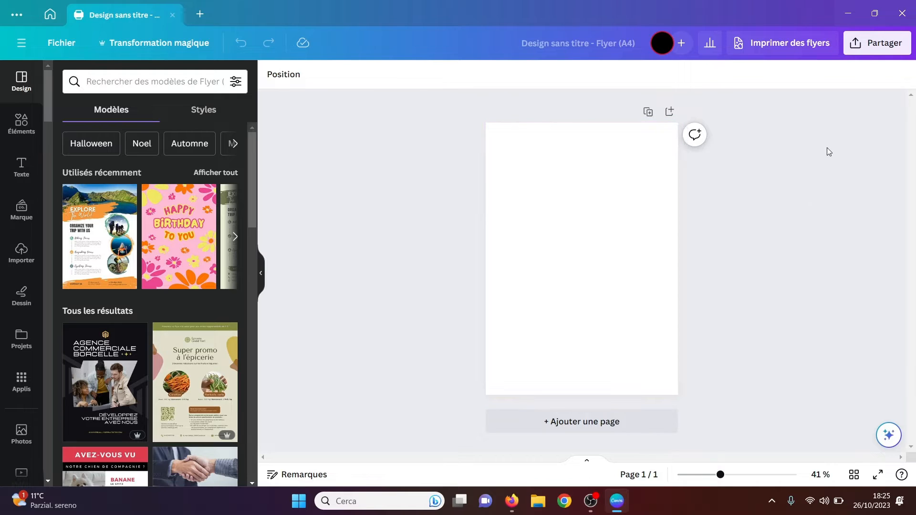
- Examine the download options in the blank flyer's sharing settings, and close them
left_click(884, 44)
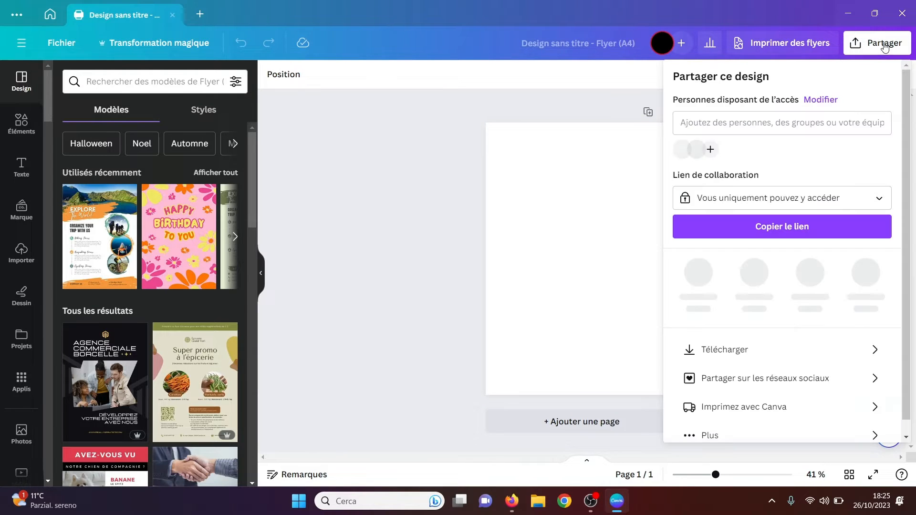
left_click(730, 344)
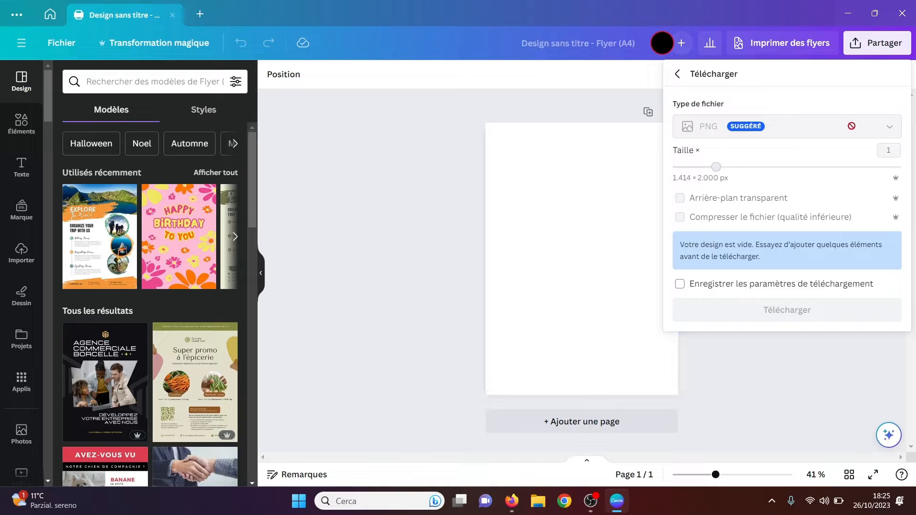
left_click(443, 242)
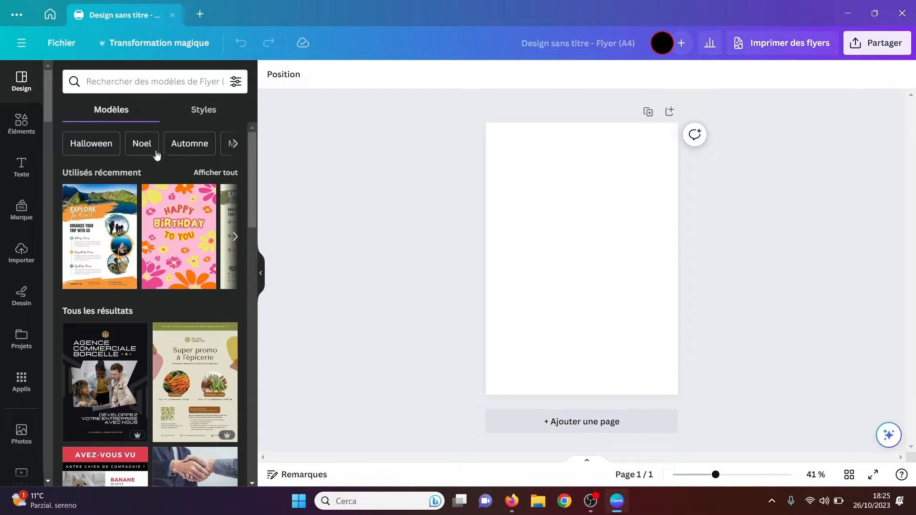
- Insert a solid line with an arrowhead at its end from the full shapes collection into the flyer
left_click(17, 127)
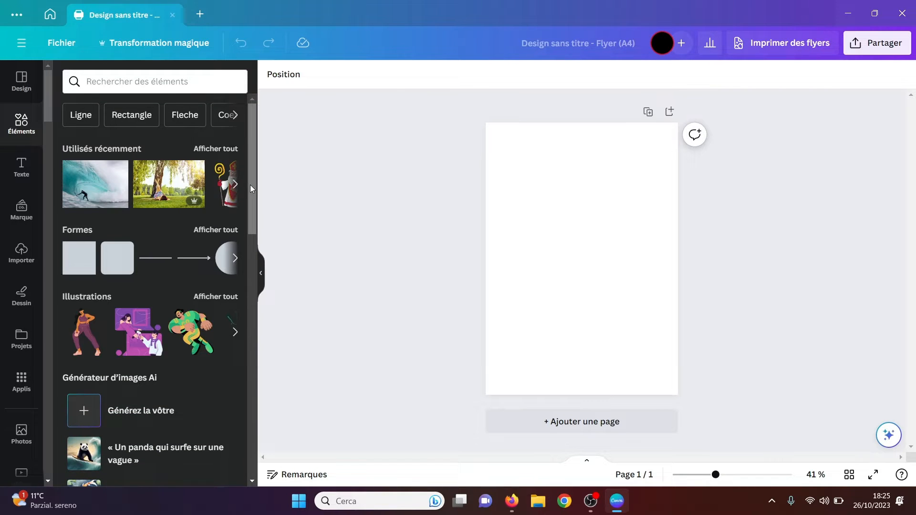
left_click_drag(250, 184, 248, 198)
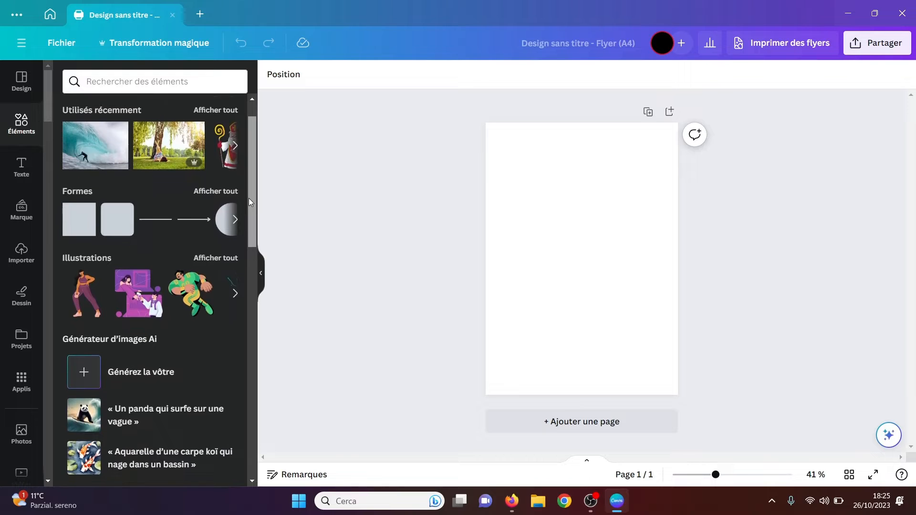
left_click(218, 191)
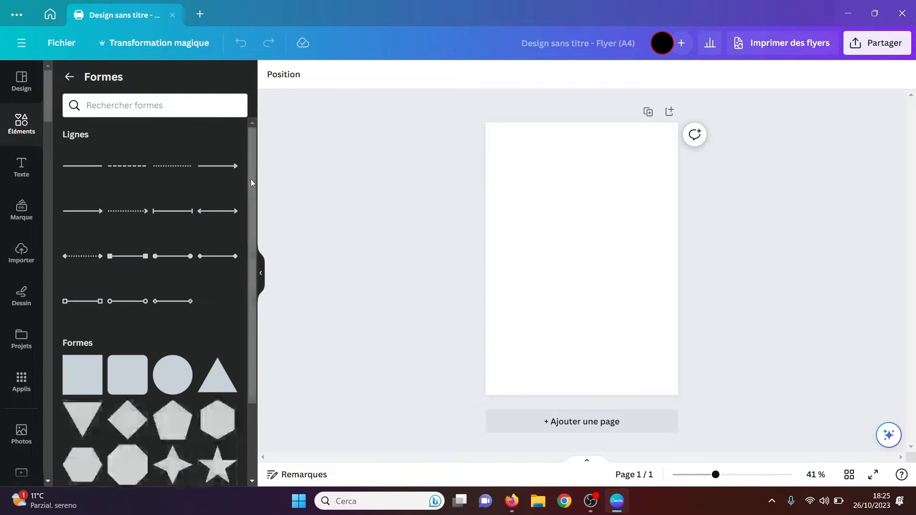
left_click(226, 171)
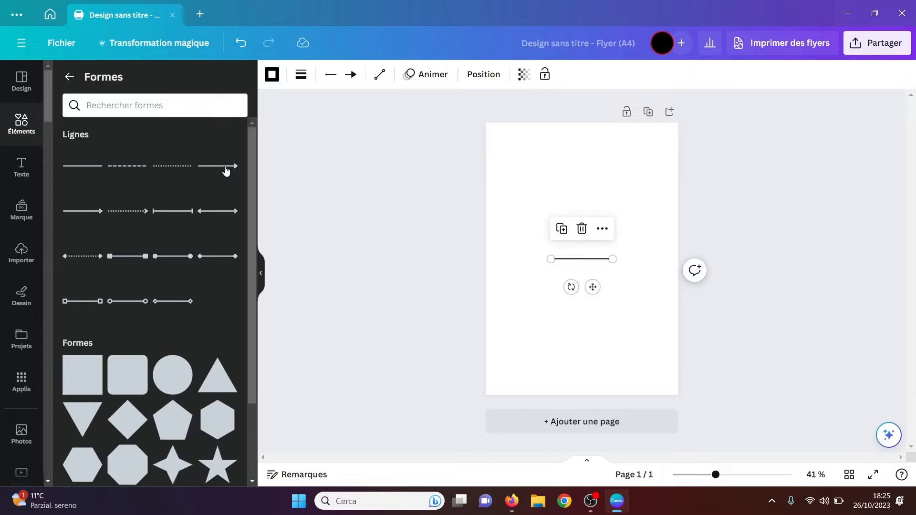
- Add a square shape and turn it into a wide band across the bottom of the page
left_click(84, 379)
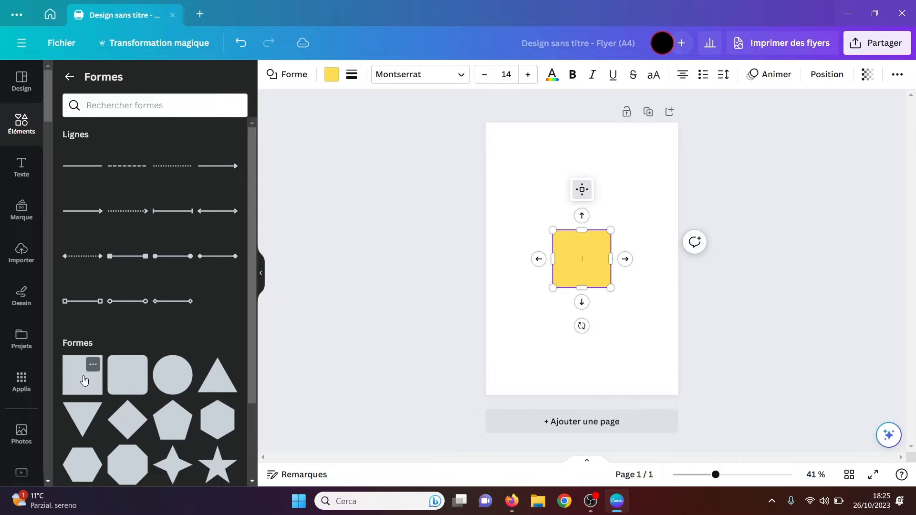
scroll(250, 428, "down", 2)
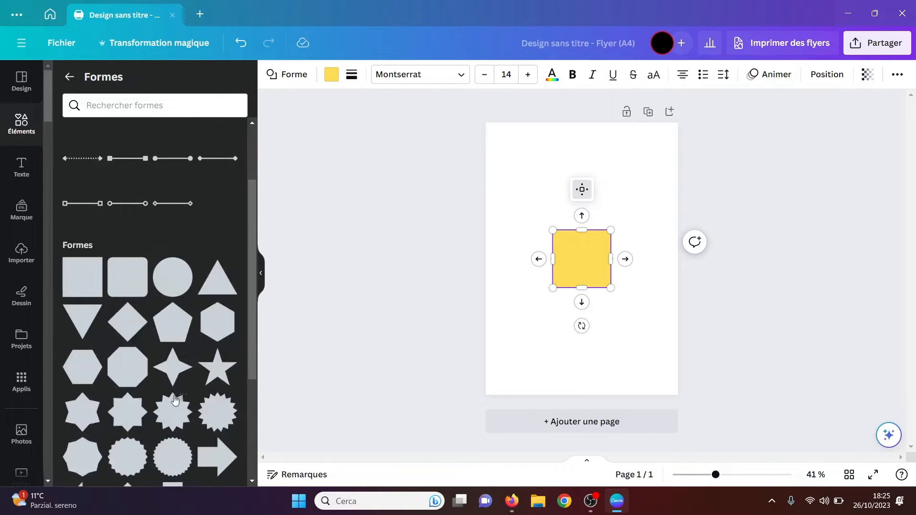
left_click(719, 302)
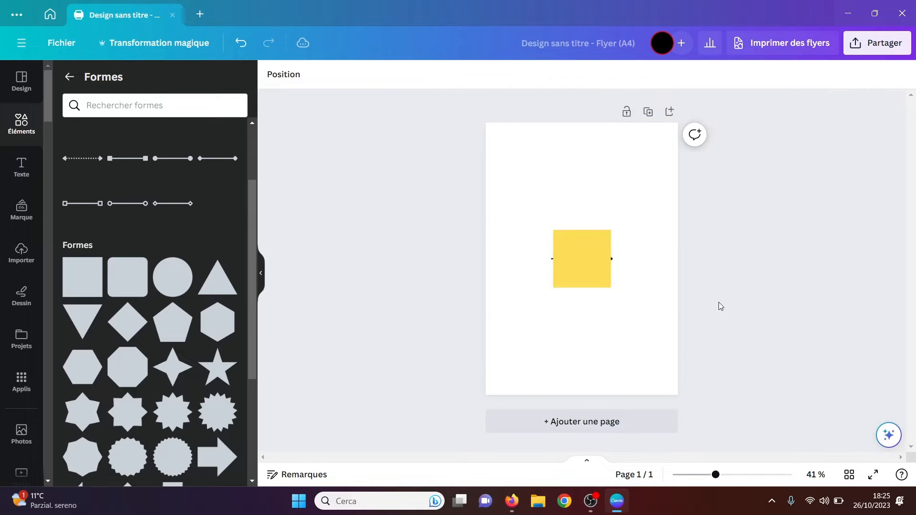
left_click_drag(583, 269, 773, 377)
left_click(834, 252)
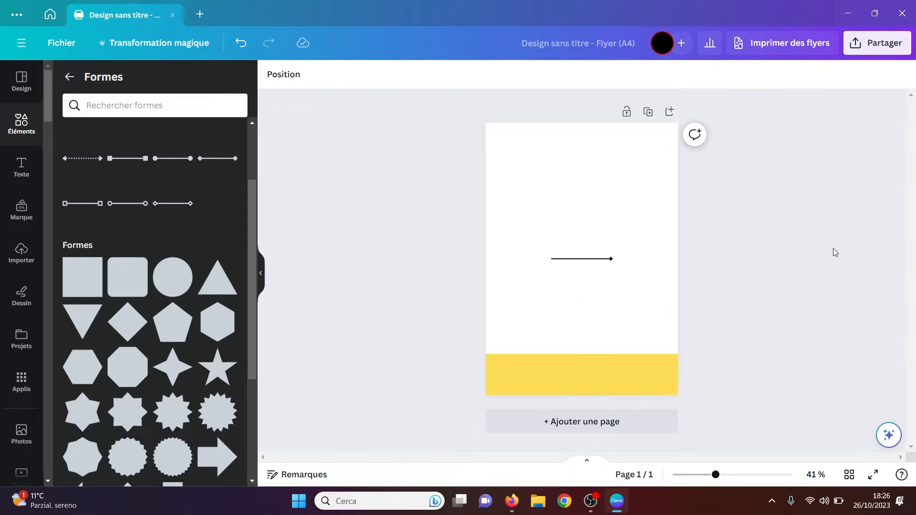
- Move the yellow band up near the top of the page and delete it
left_click(598, 264)
left_click(591, 358)
left_click_drag(590, 356, 478, 147)
left_click(769, 231)
left_click(602, 179)
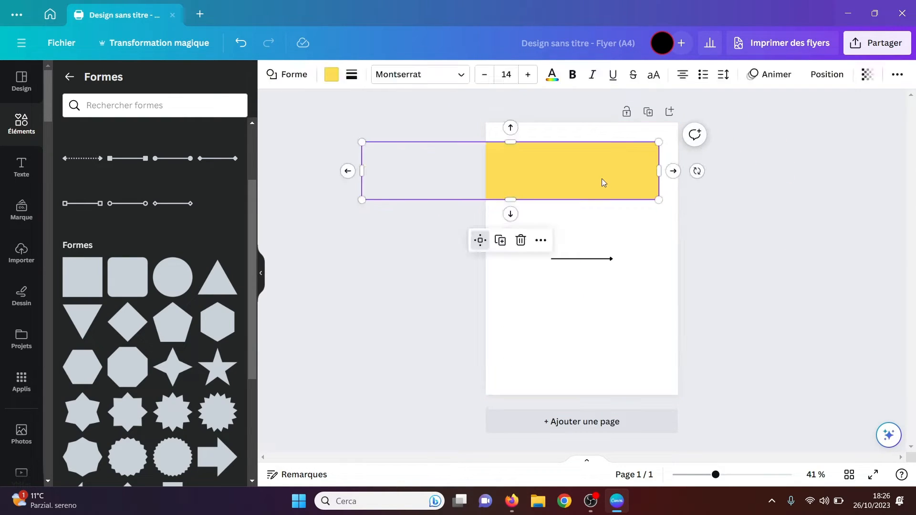
key("Delete")
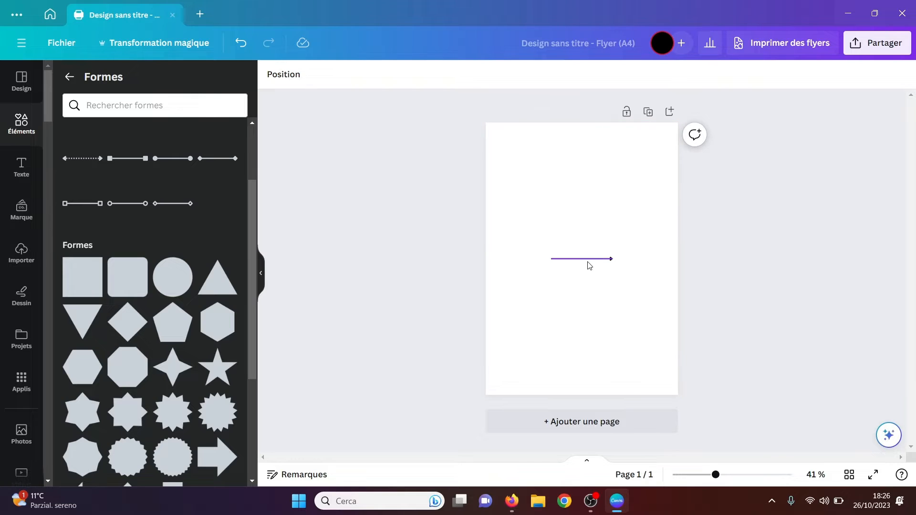
- Remove the arrow line from the flyer page
left_click(589, 264)
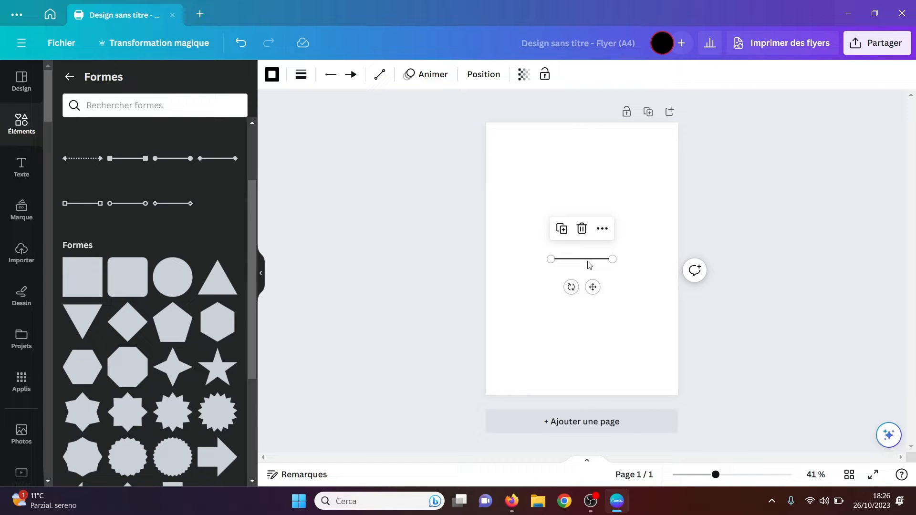
left_click_drag(590, 264, 411, 249)
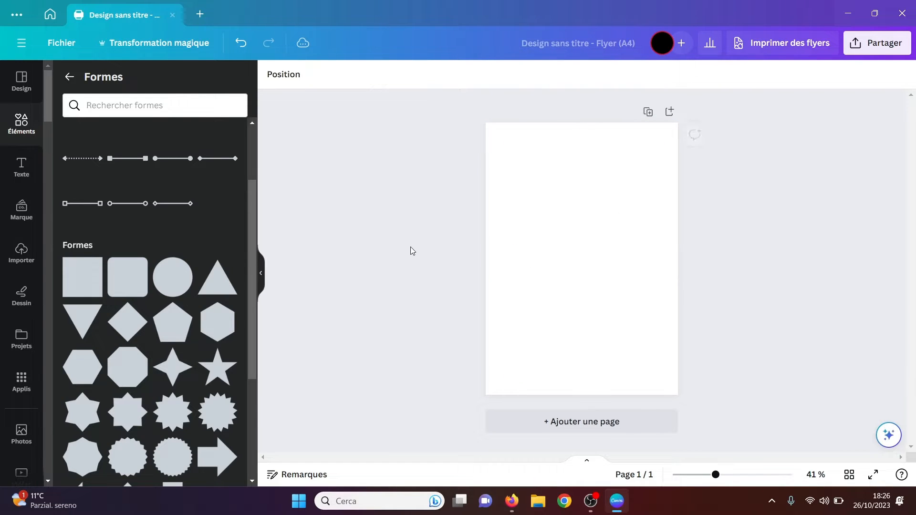
- Insert the orange juice bottle illustration from the full illustrations collection and shrink it in the page's upper-left area
left_click(70, 77)
left_click_drag(254, 170, 252, 188)
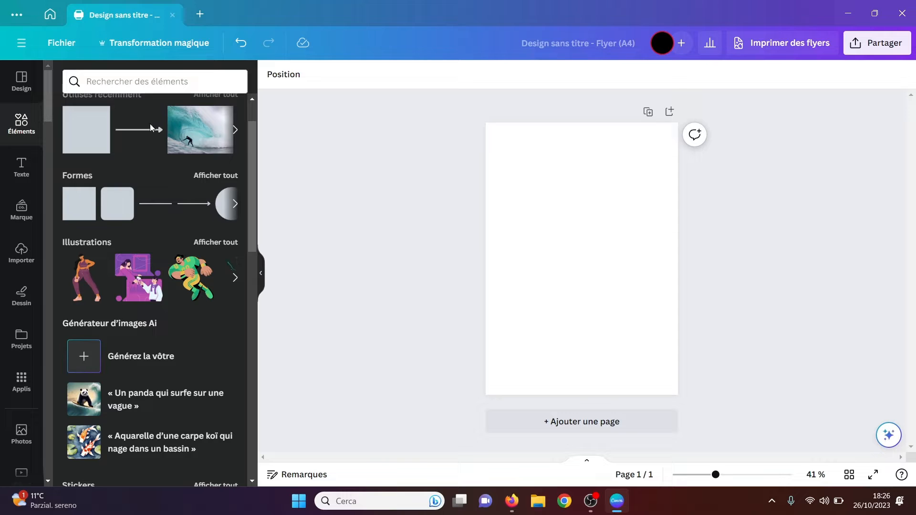
left_click(230, 245)
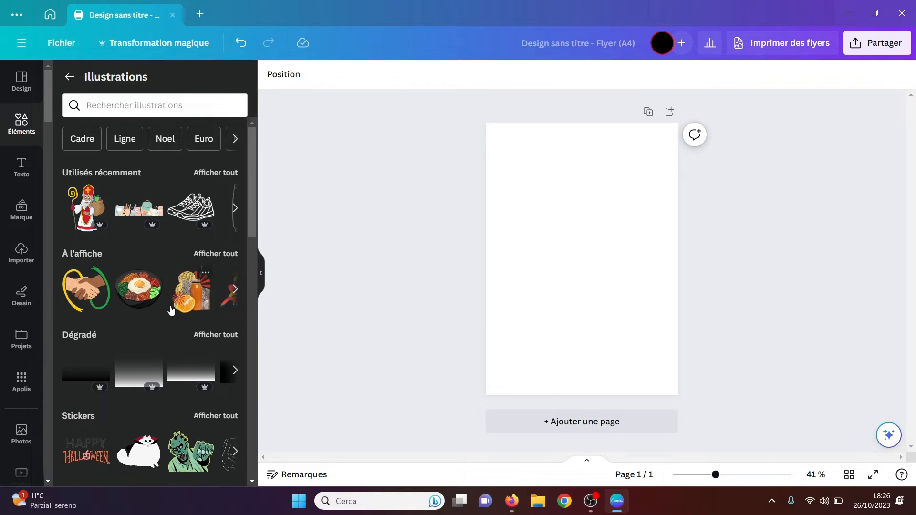
left_click(189, 297)
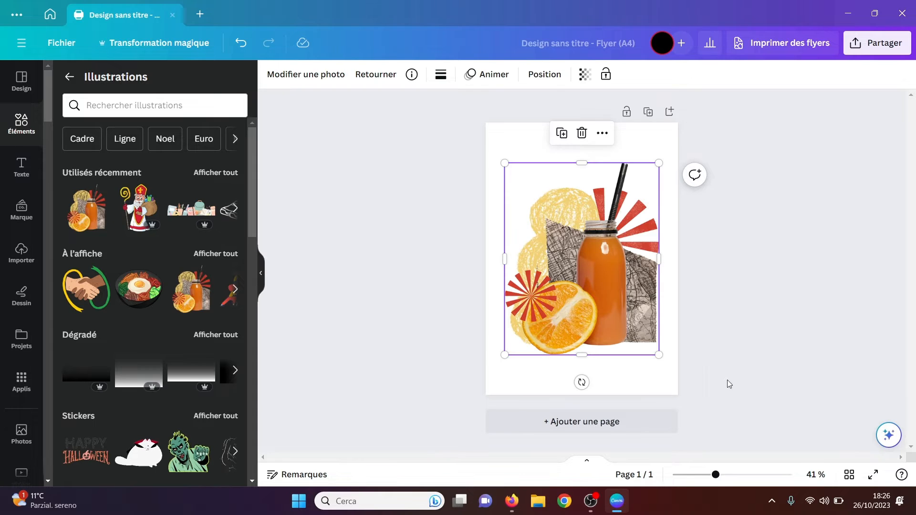
left_click_drag(659, 355, 540, 195)
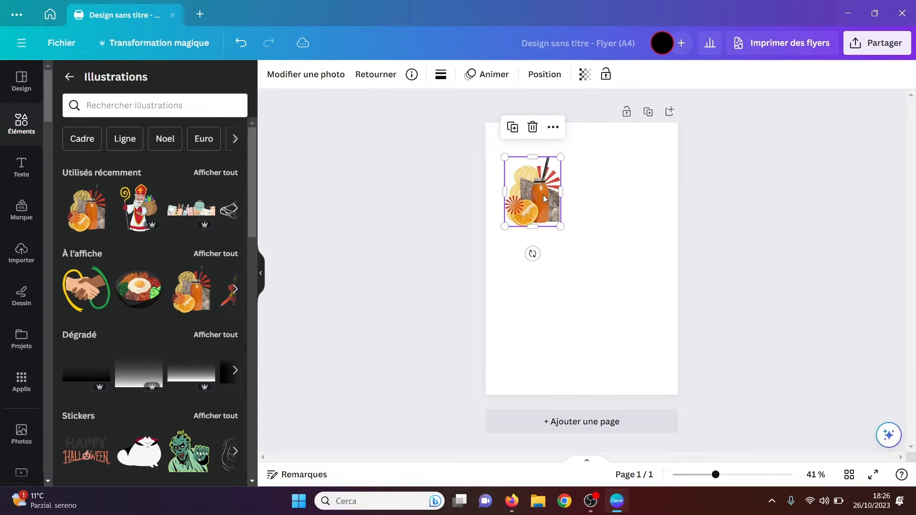
- Delete the orange juice illustration from the page
left_click(609, 209)
left_click(551, 203)
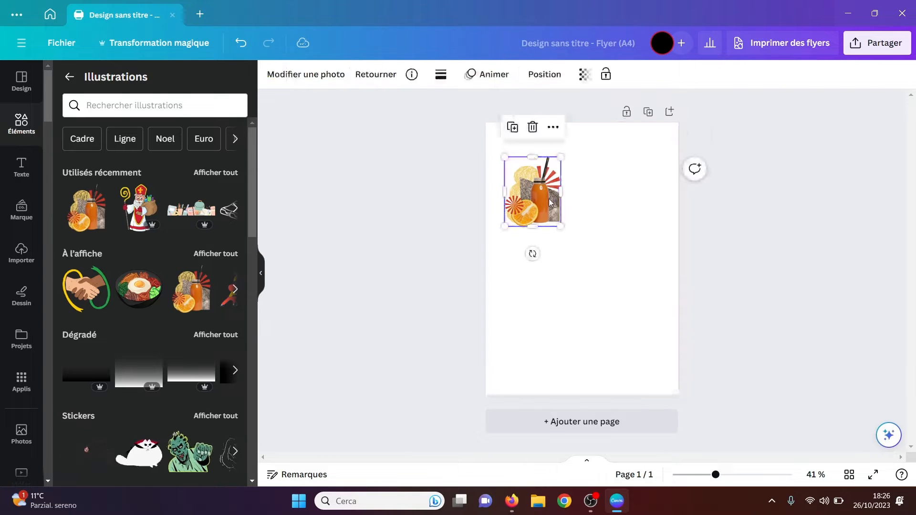
key("Delete")
- Search the illustrations for "pompei" and place the drawing of the ruins in the page's upper-left area
left_click(183, 105)
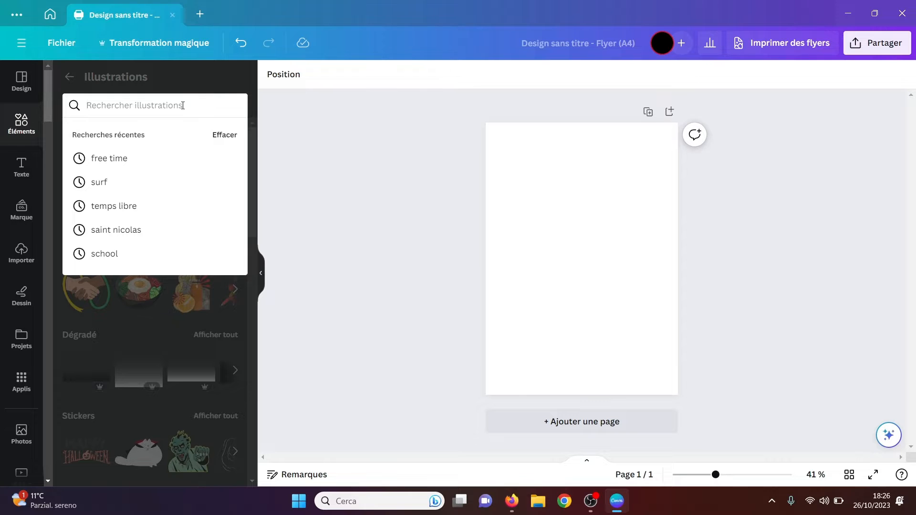
type("pomp")
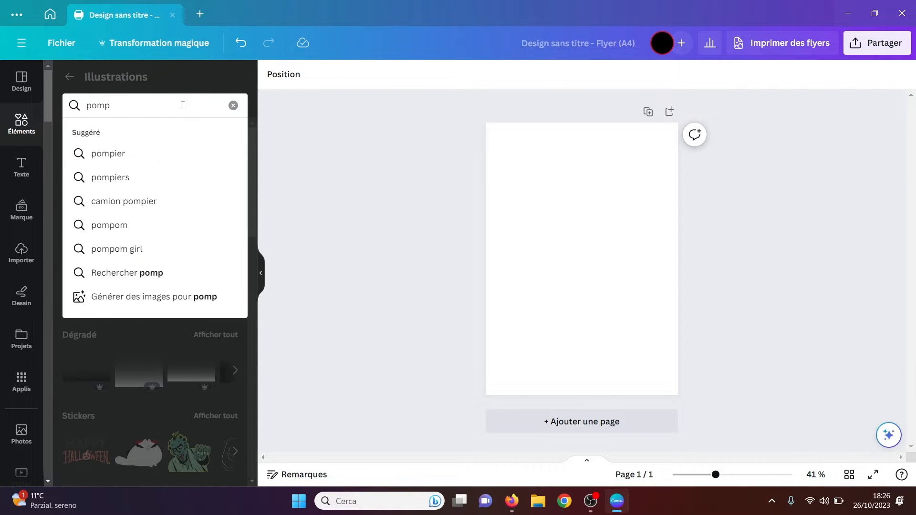
type("ei")
key("Return")
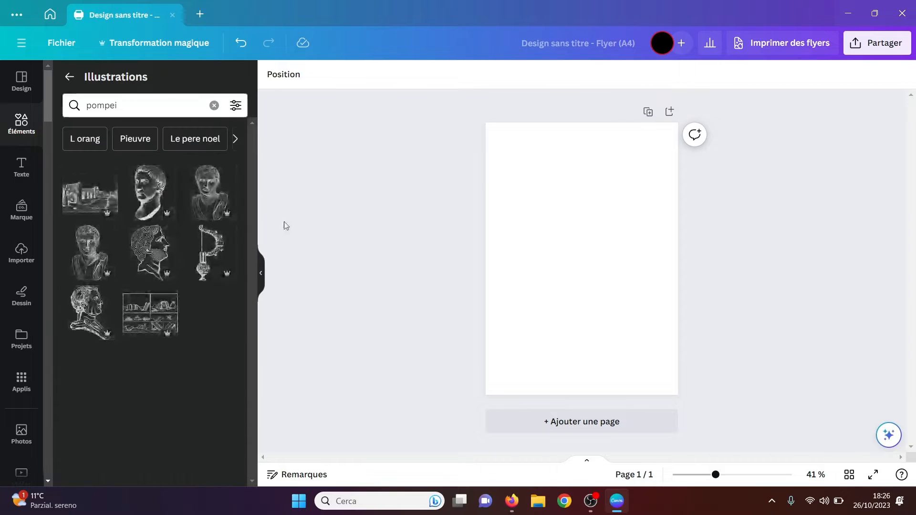
left_click(92, 191)
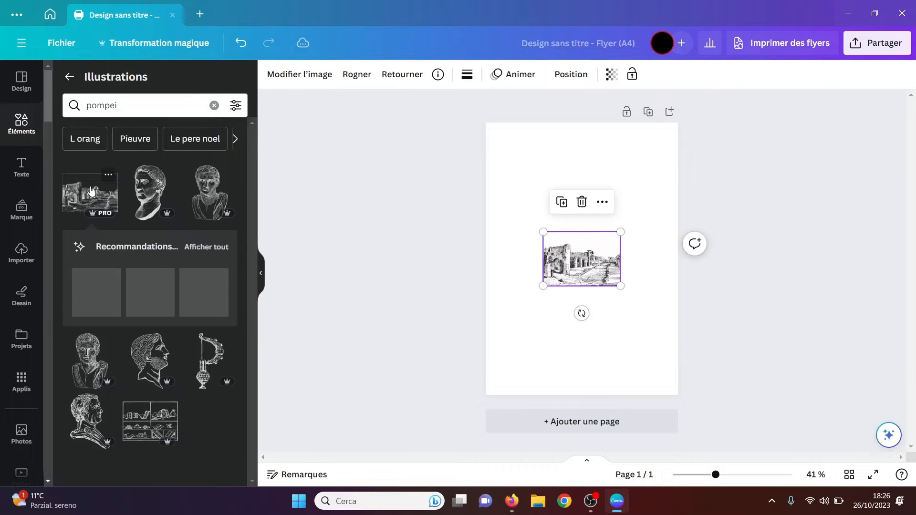
left_click_drag(599, 274, 561, 193)
- Delete the drawing of the ruins from the page
left_click(598, 207)
left_click(534, 181)
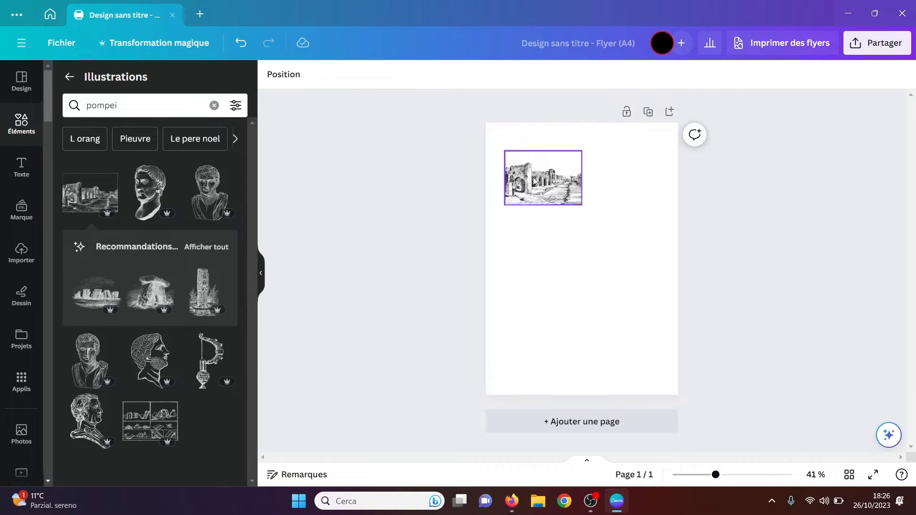
key("Delete")
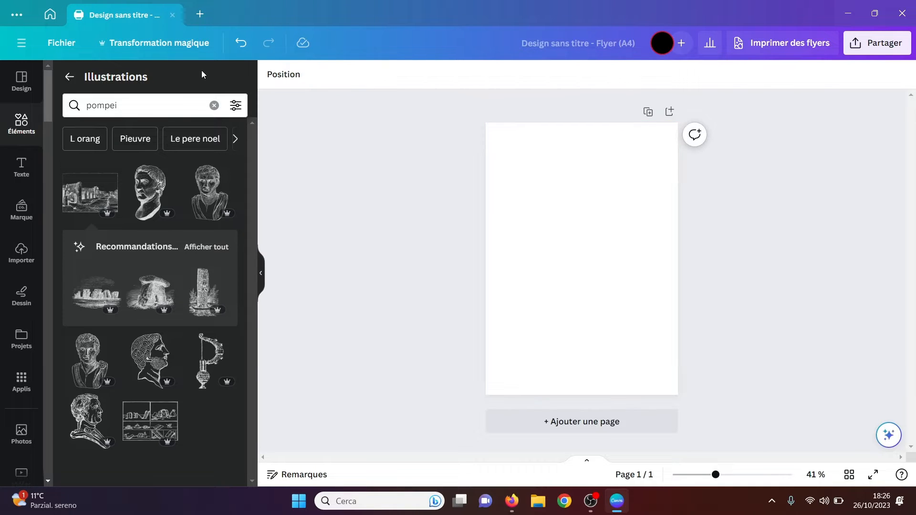
- Generate AI images from the prompt "un ours" in Photo style and portrait format, and insert the bear lying on stones into the flyer
left_click(69, 79)
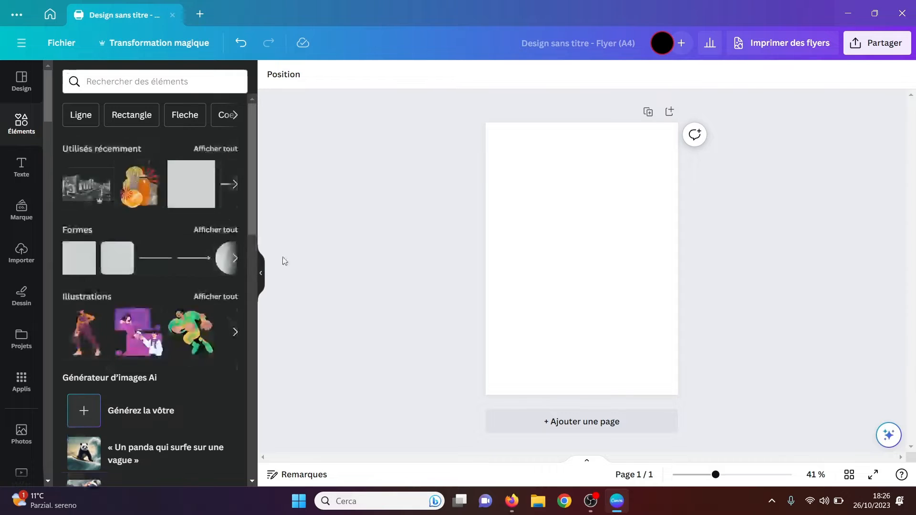
scroll(121, 315, "down", 3)
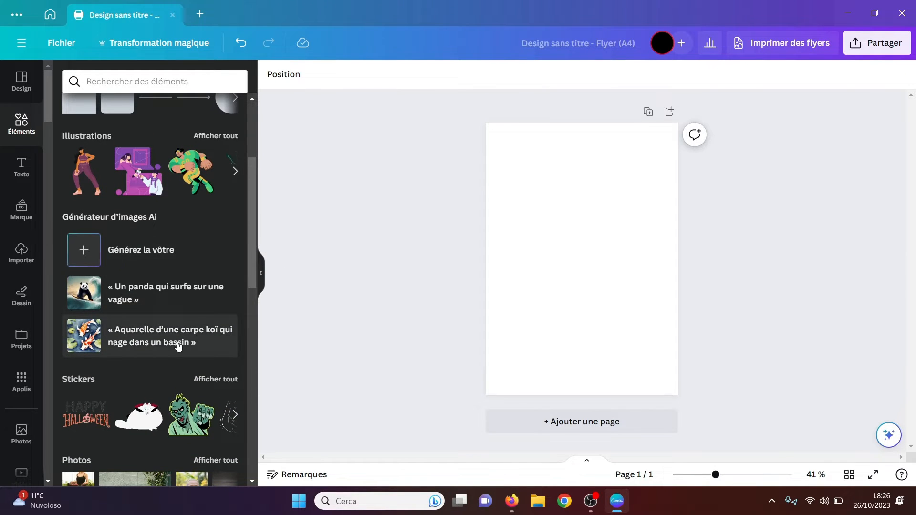
left_click(151, 256)
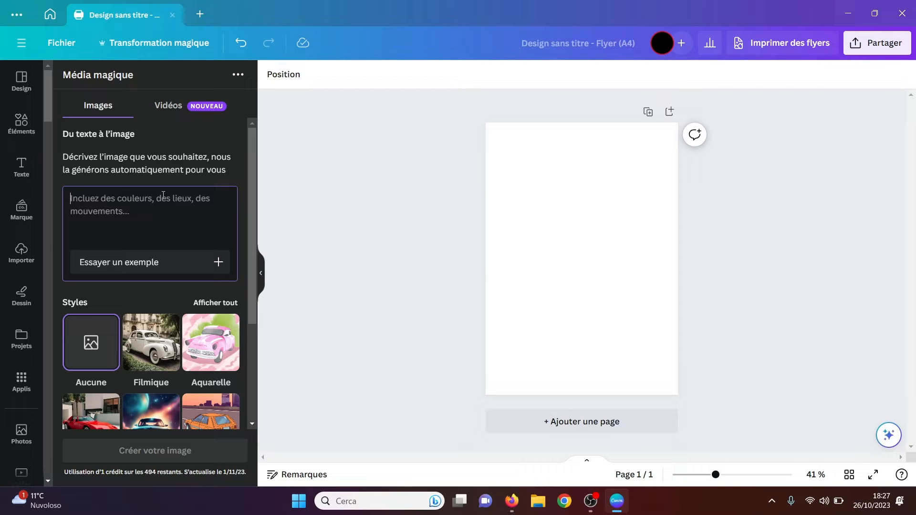
type("un ours")
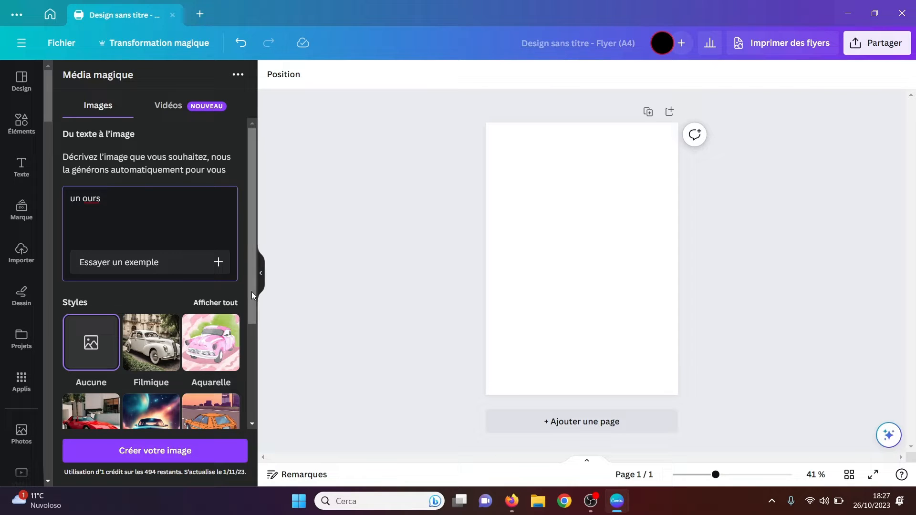
left_click_drag(251, 291, 253, 368)
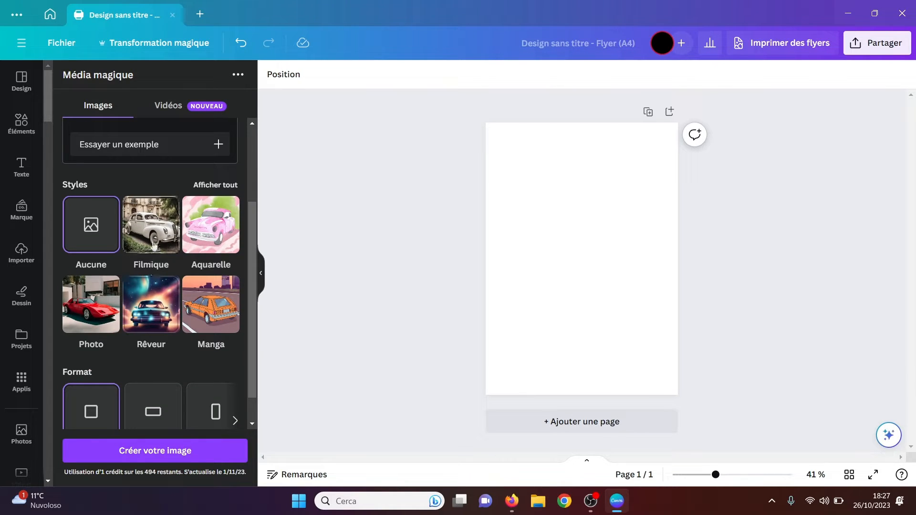
left_click(91, 305)
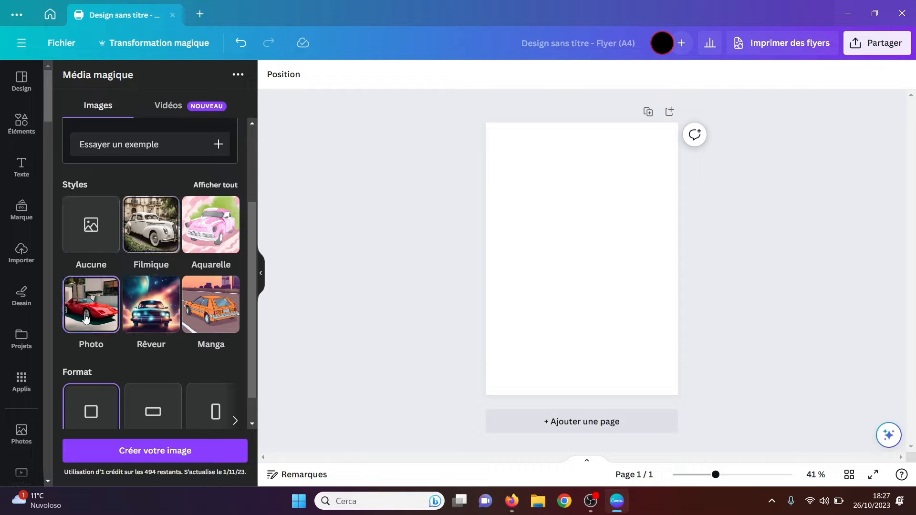
left_click(211, 413)
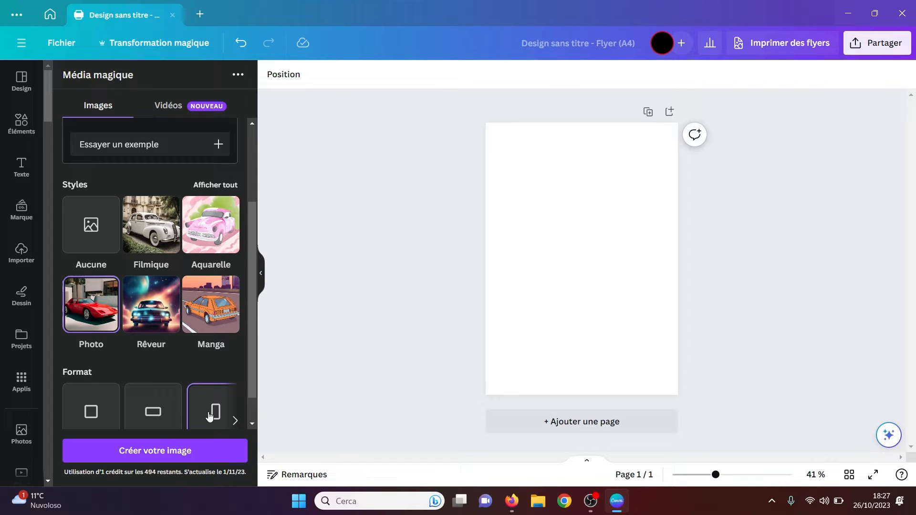
left_click(140, 453)
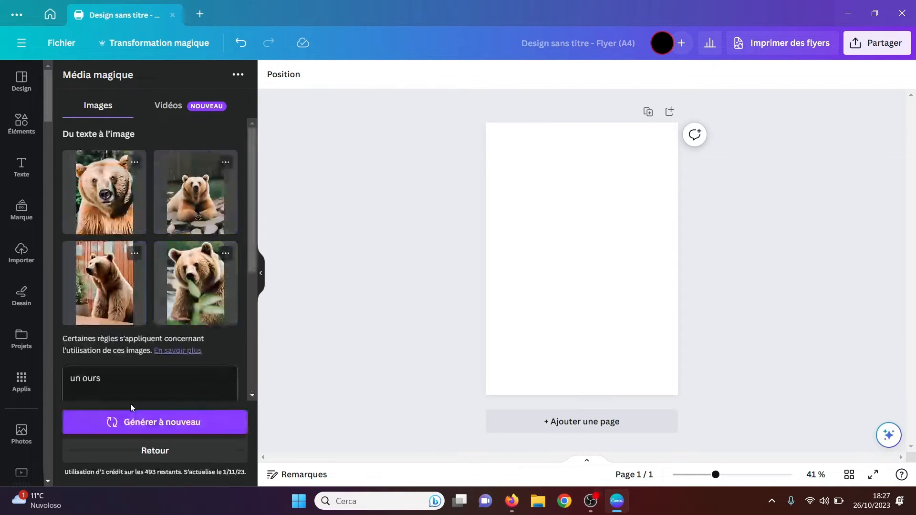
left_click(209, 200)
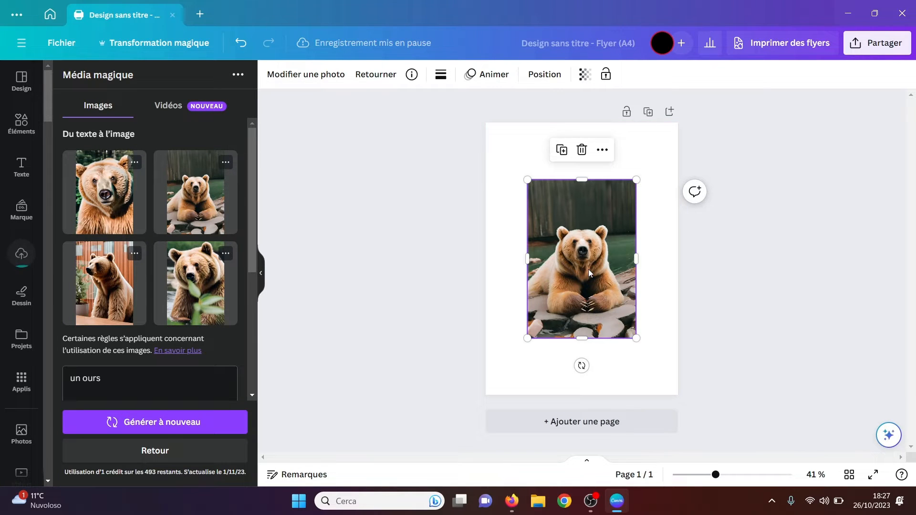
left_click(727, 286)
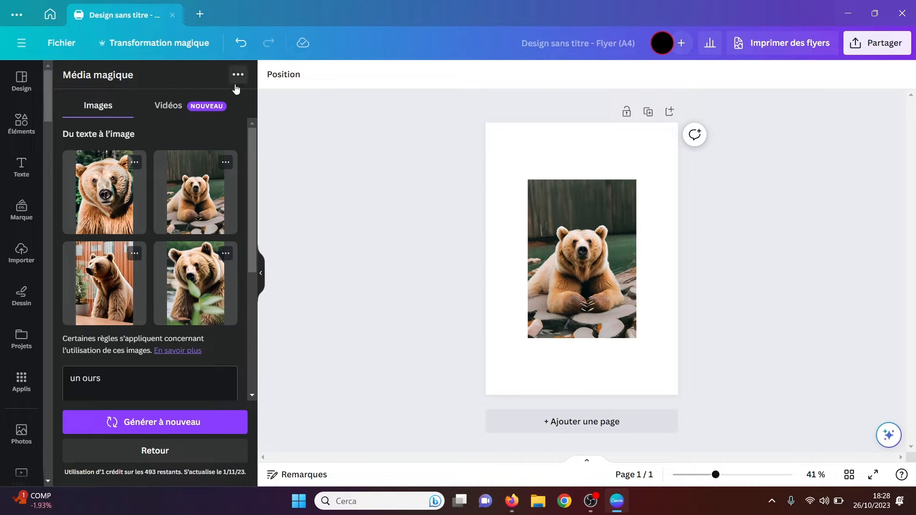
- Generate an AI video from the prompt "un ours blanc sur la glace" and play its preview
left_click(171, 106)
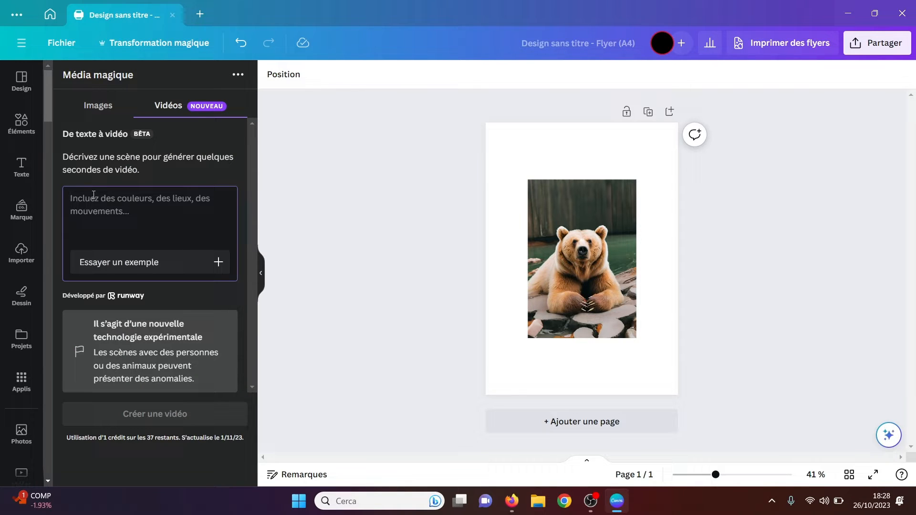
type("un ours blanc sur la glace")
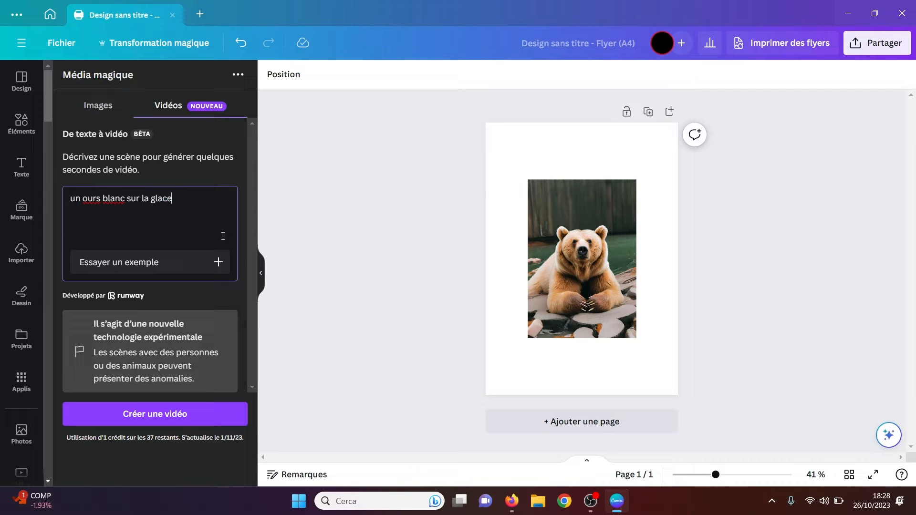
left_click(174, 414)
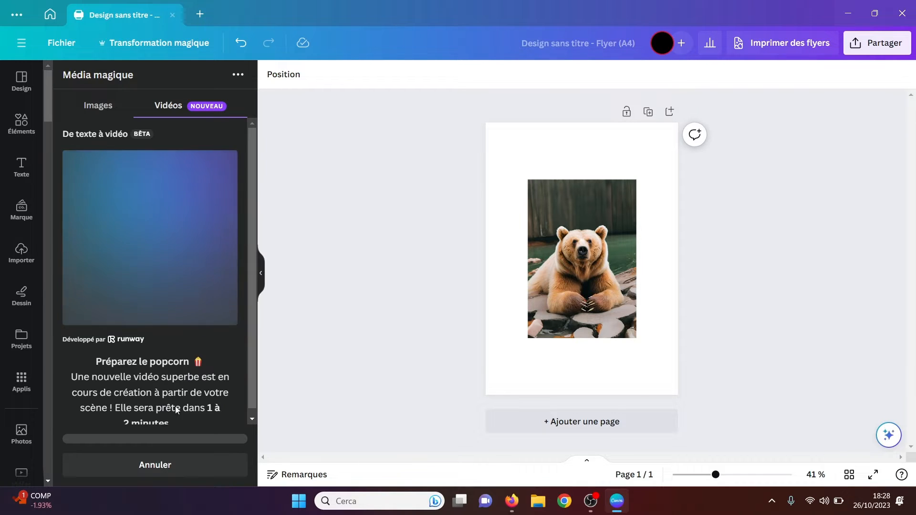
left_click_drag(250, 303, 247, 339)
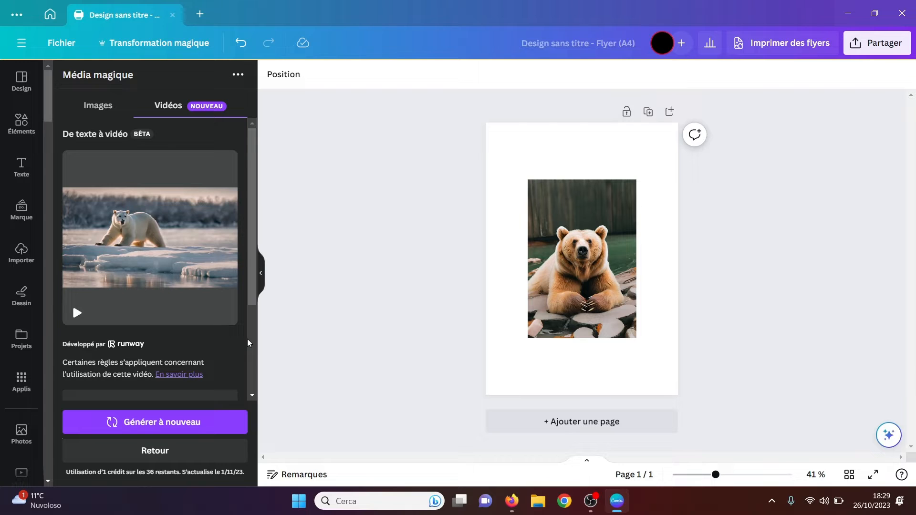
left_click(78, 312)
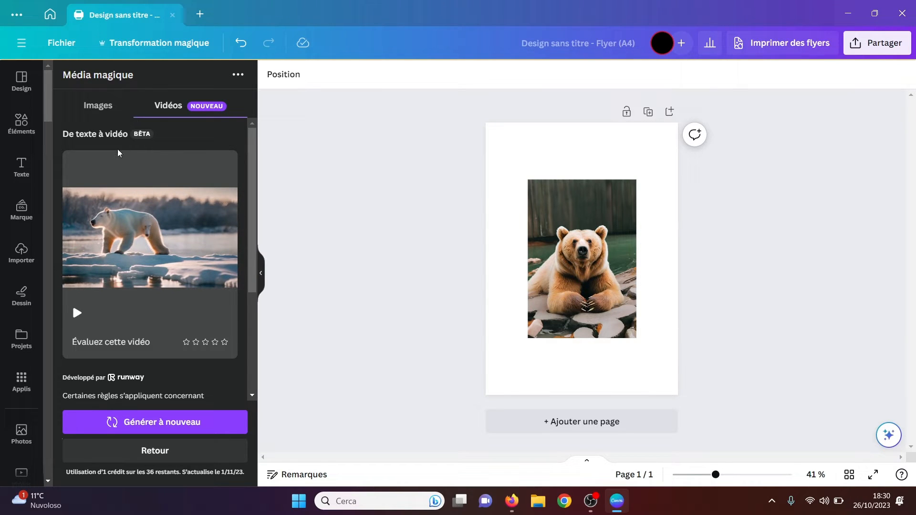
mouse_move(101, 266)
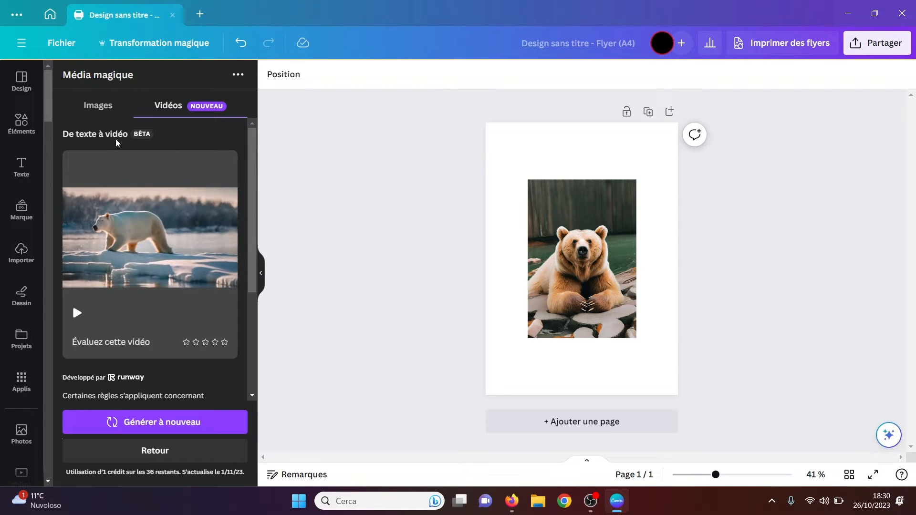
- Open the full photo collection from the elements and look through the trending photos
left_click(15, 125)
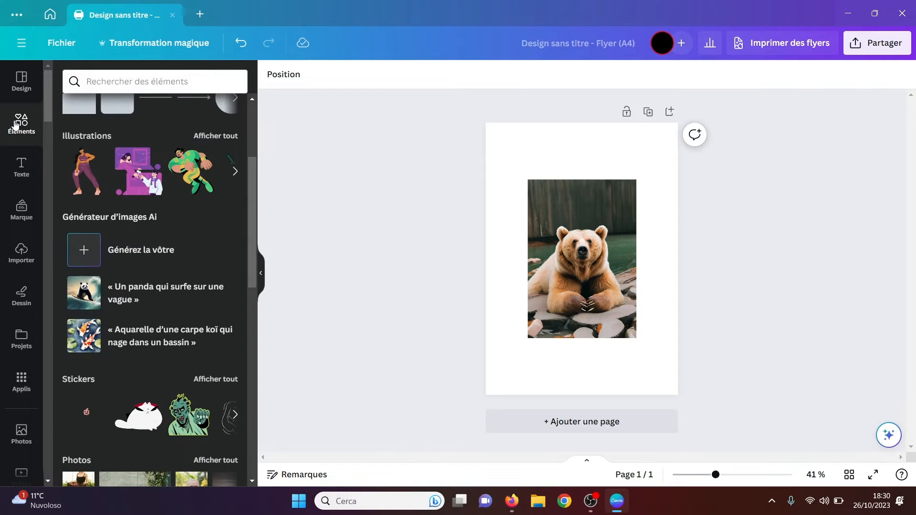
left_click_drag(253, 207, 250, 218)
scroll(243, 258, "down", 4)
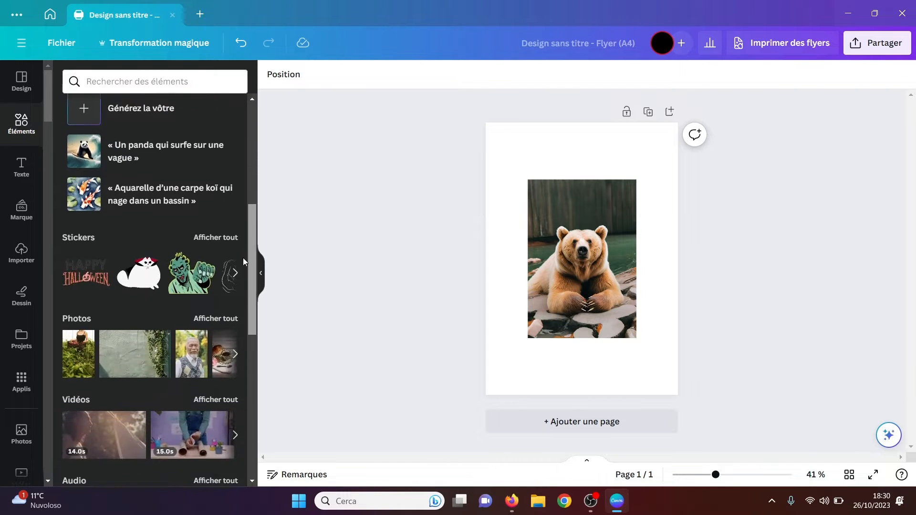
left_click(223, 245)
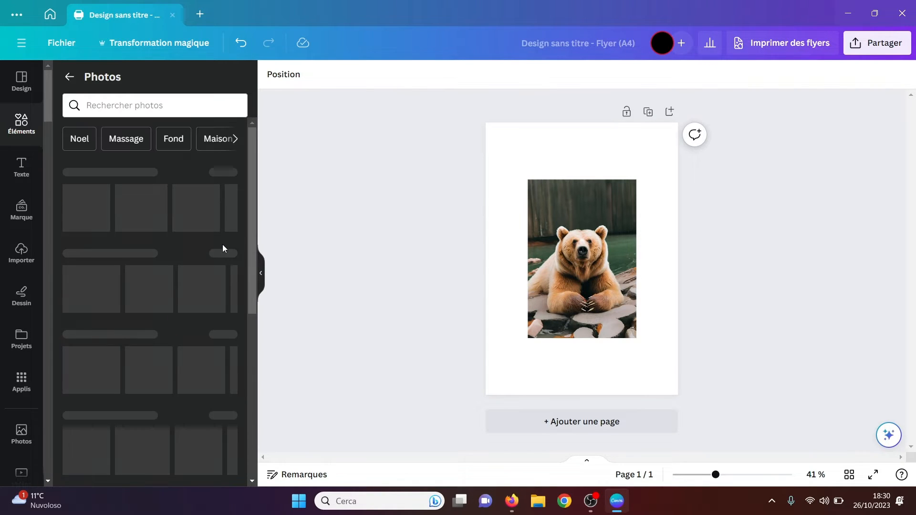
mouse_move(256, 174)
left_mouse_down()
mouse_move(251, 216)
mouse_move(254, 191)
left_mouse_up()
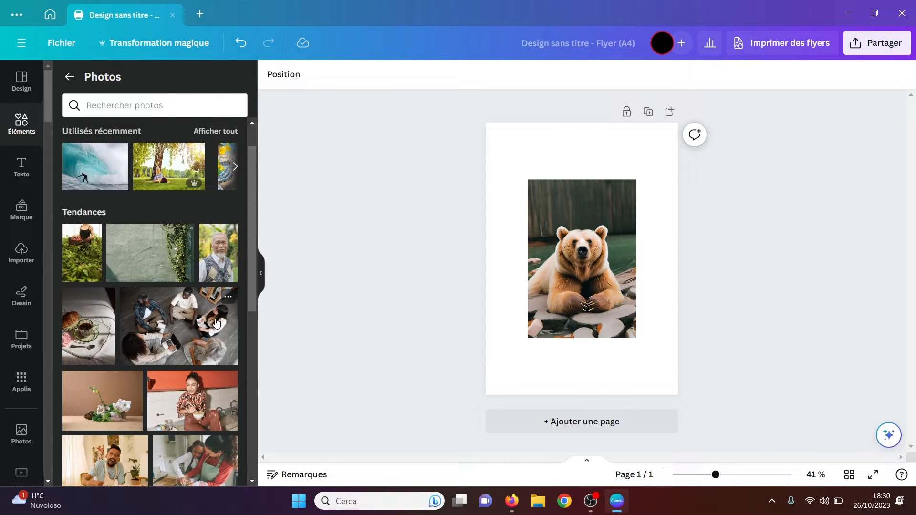
- Open the Pexels app from the app collection and search its free images for "ours"
left_click(21, 382)
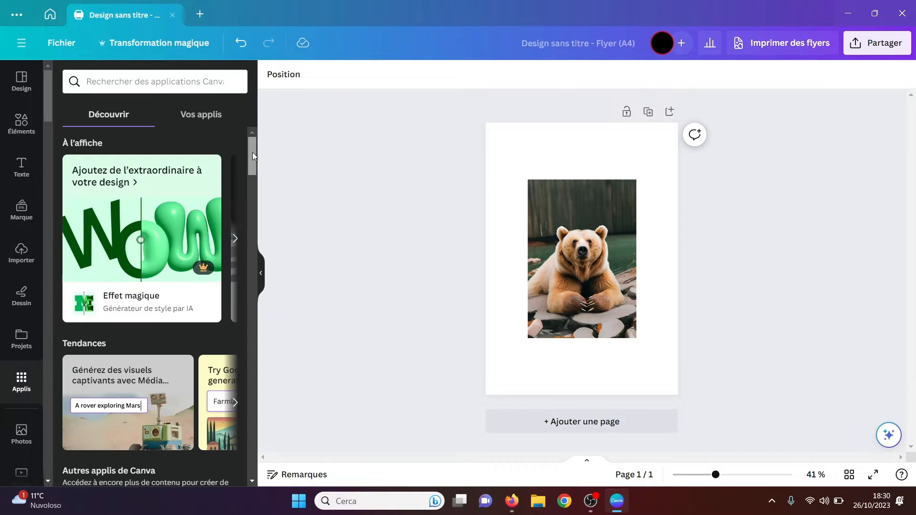
left_click_drag(252, 153, 239, 315)
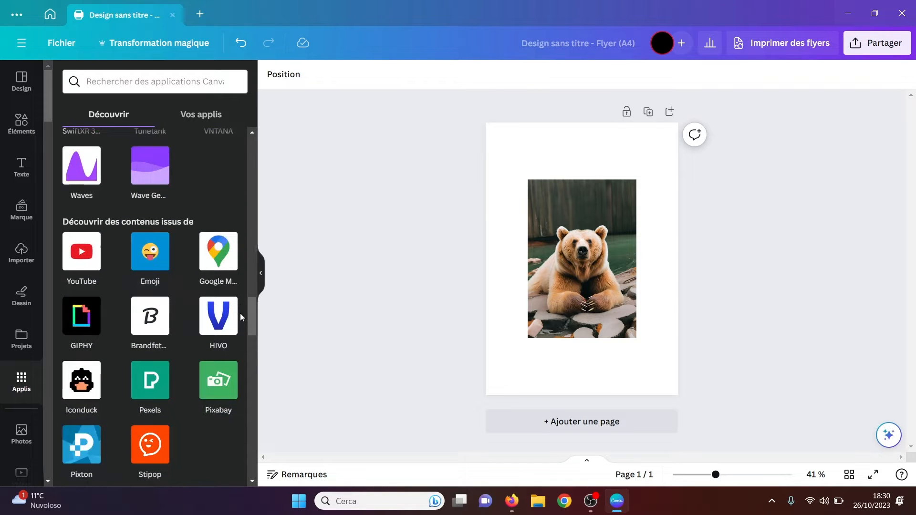
left_click(155, 383)
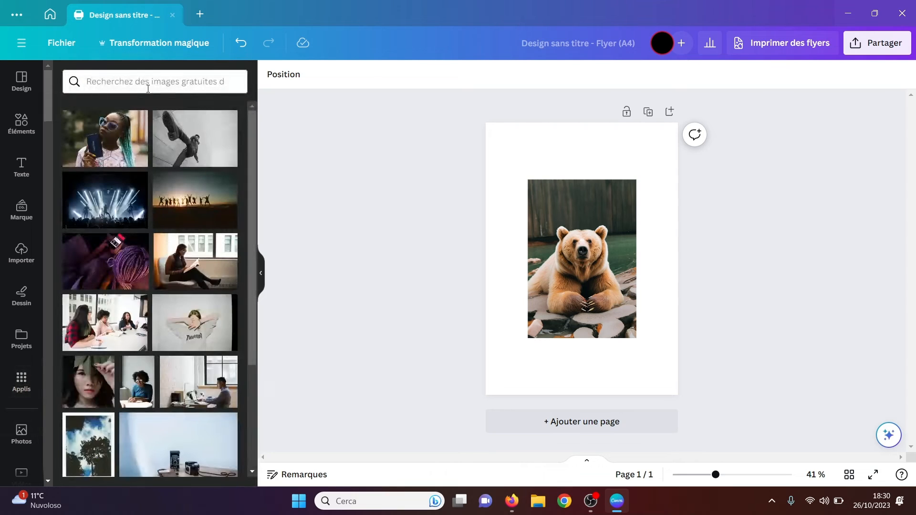
left_click(128, 91)
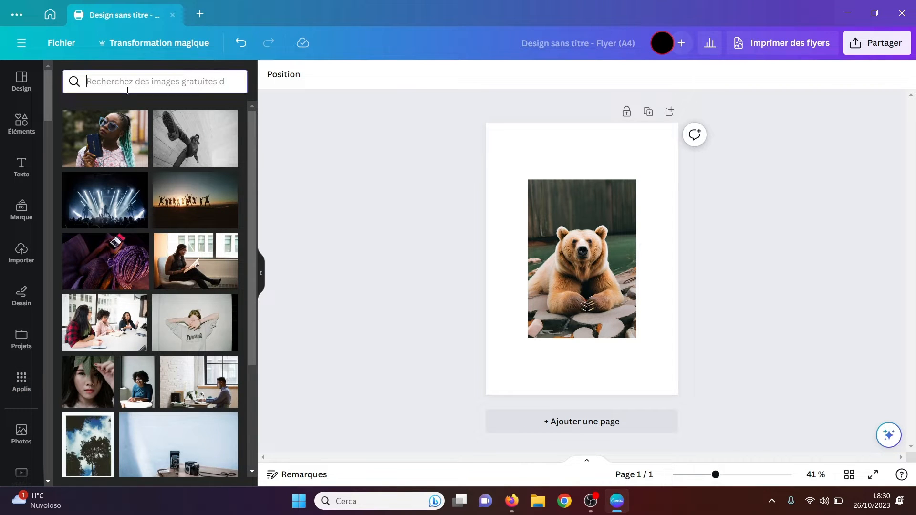
type("ours")
key("Return")
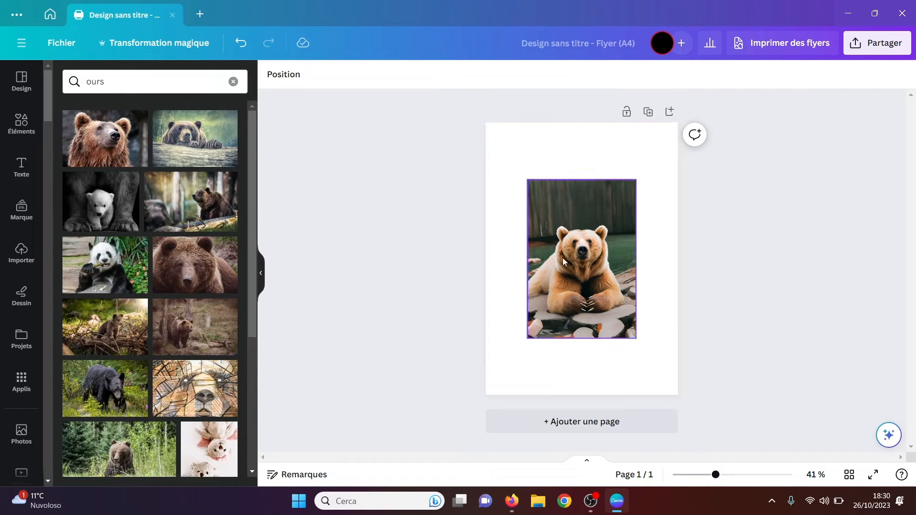
- Remove the AI-generated bear from the page and place the Pexels photo of the bear resting on a log
left_click_drag(562, 257, 368, 268)
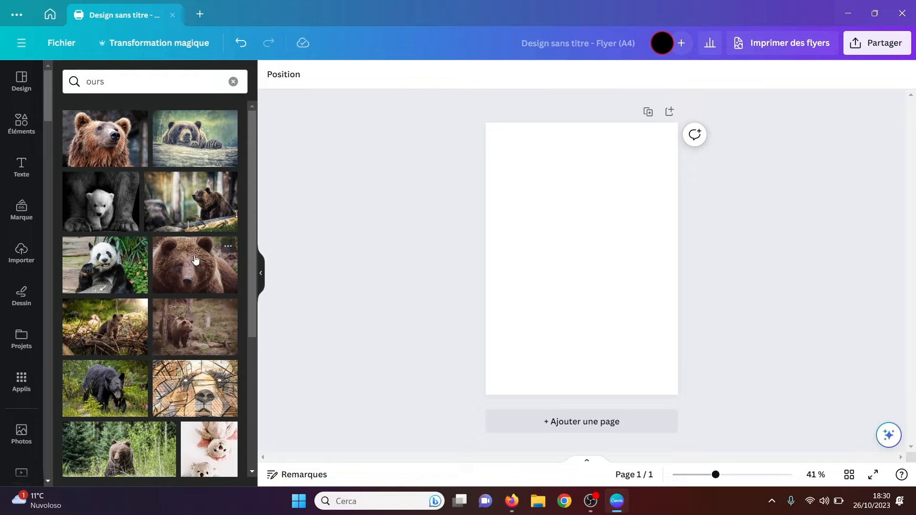
left_click_drag(186, 144, 568, 292)
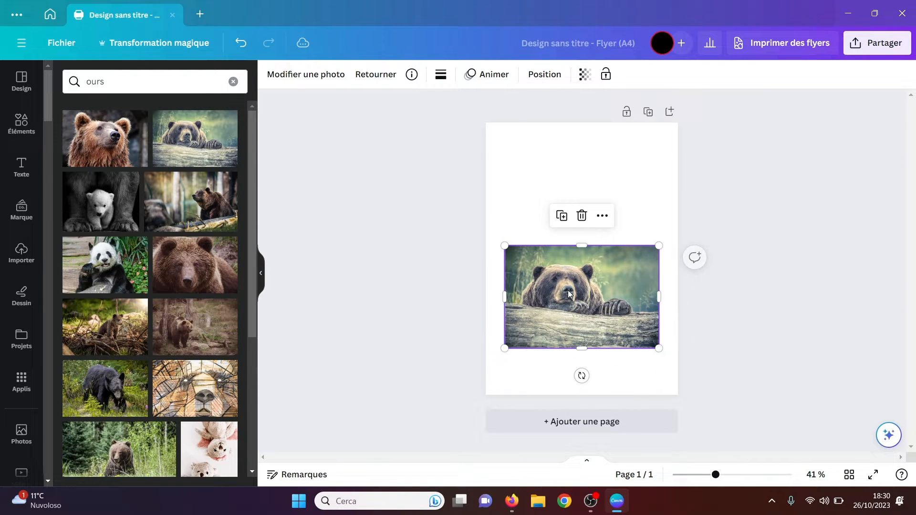
left_click(746, 272)
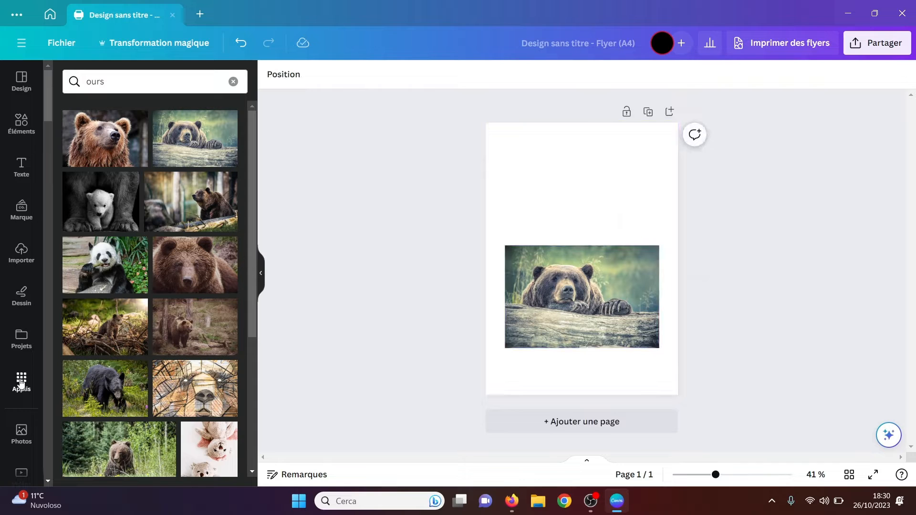
- Open the full chart collection from the elements and delete the bear photo from the page
left_click(21, 131)
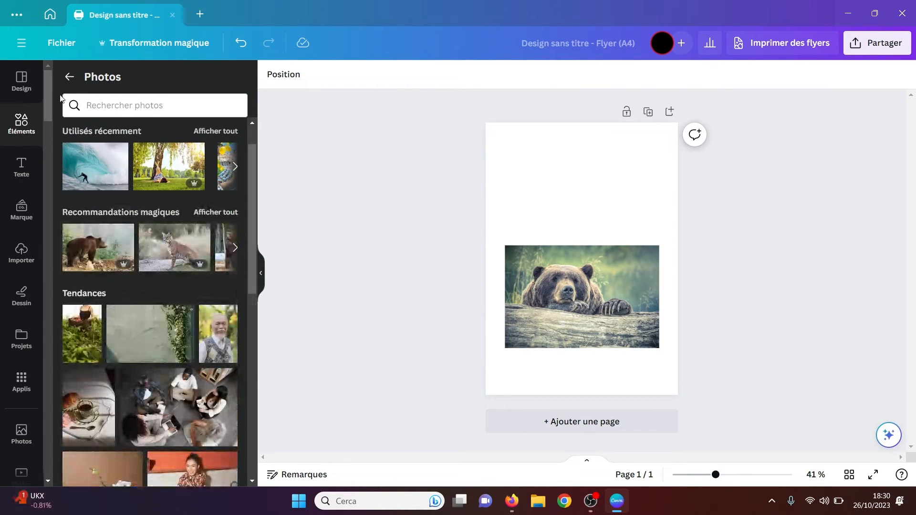
left_click(71, 82)
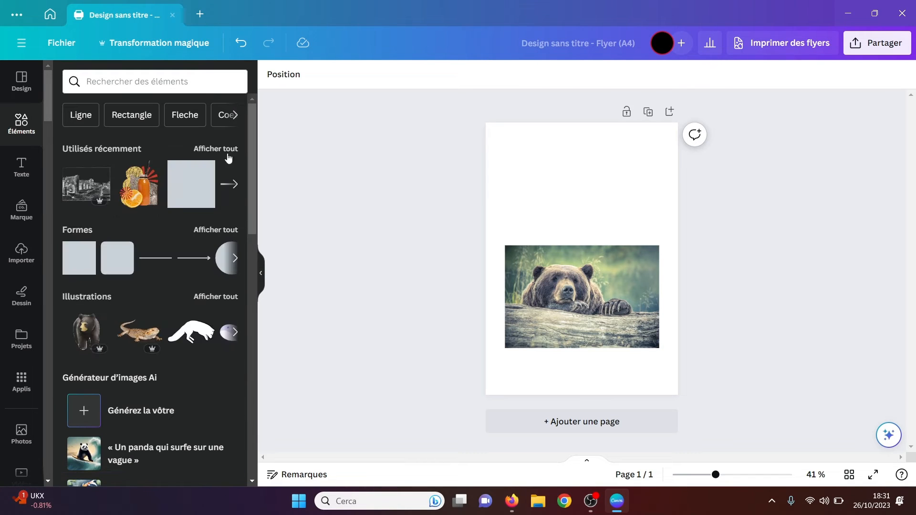
left_click_drag(253, 151, 252, 360)
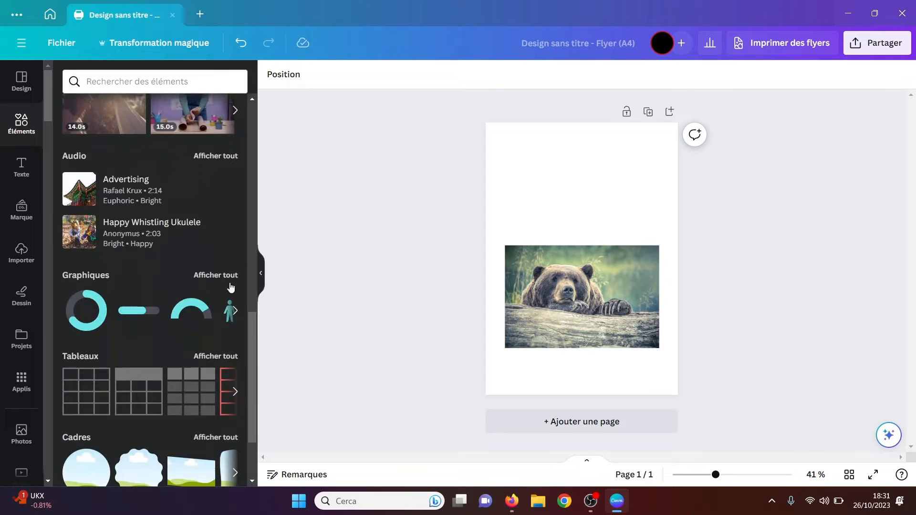
left_click(200, 275)
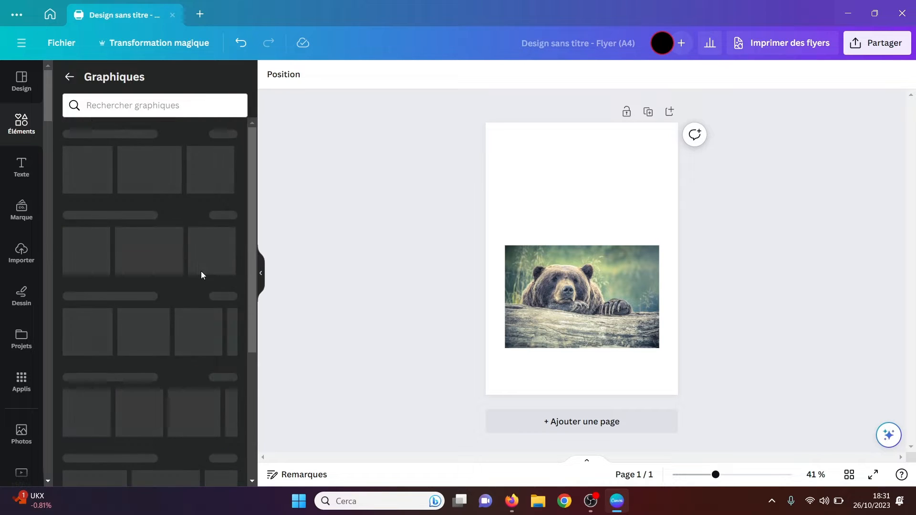
left_click(543, 281)
key("Delete")
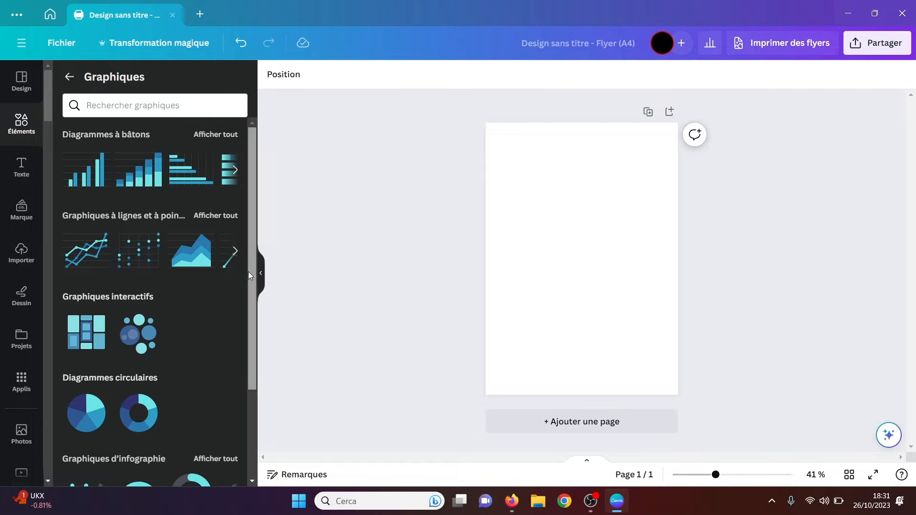
- Insert the people pictogram from the infographic charts and move it up near the page's upper edge
left_click_drag(248, 271, 245, 391)
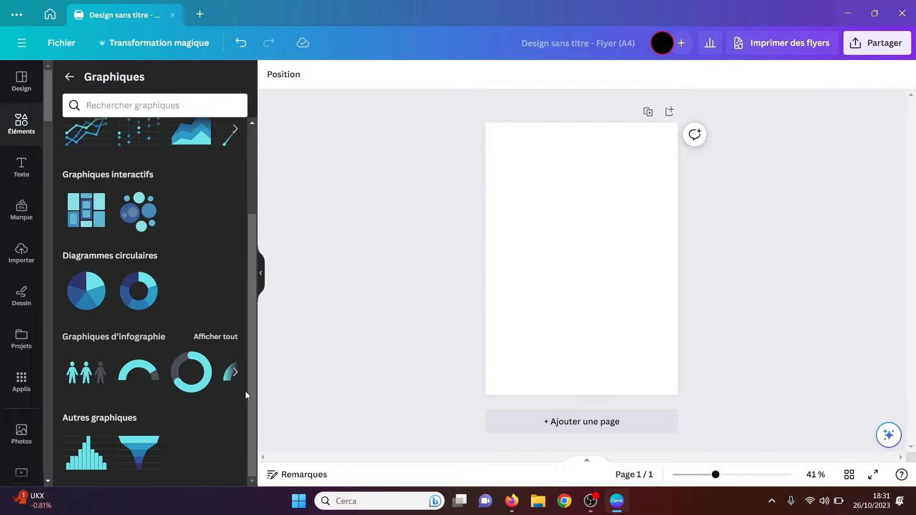
left_click(77, 373)
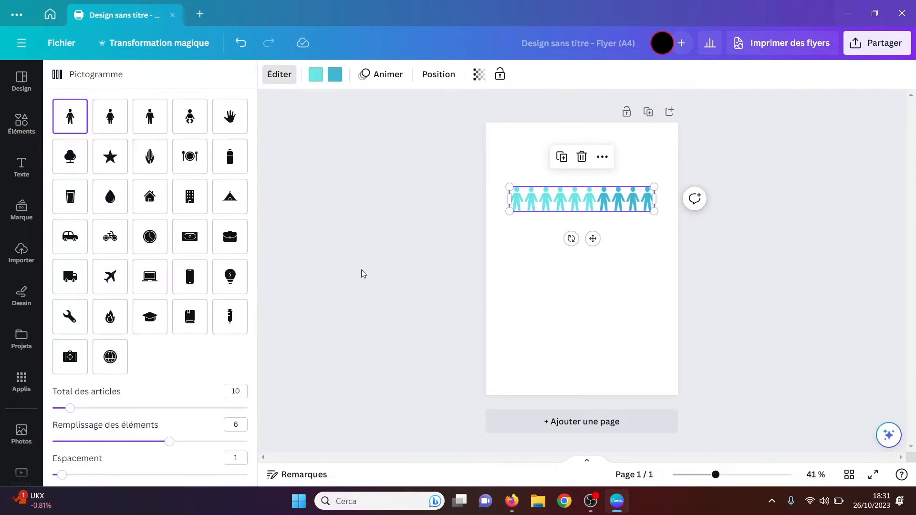
left_click_drag(595, 199, 592, 154)
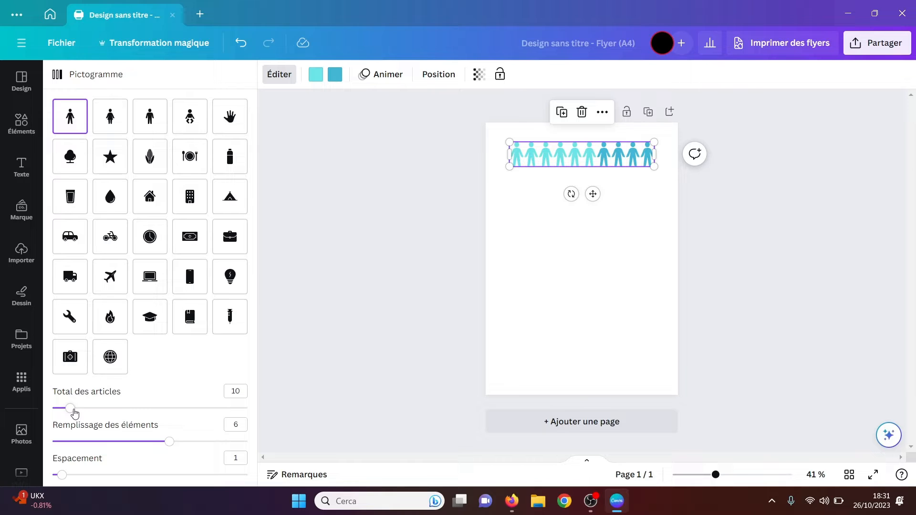
- Set the pictogram's total items to 55 and filled items to 10, keeping the spacing at 1
left_click_drag(70, 409, 159, 416)
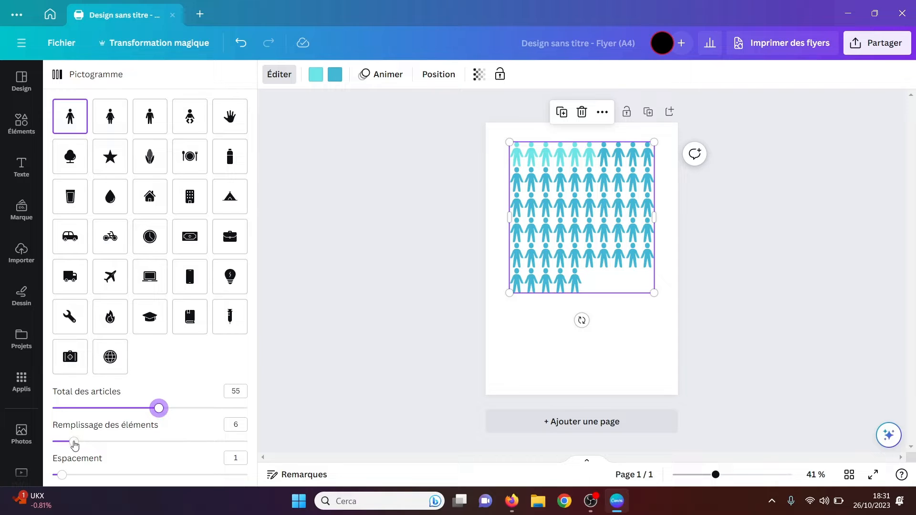
mouse_move(74, 443)
left_mouse_down()
mouse_move(184, 446)
mouse_move(89, 442)
left_mouse_up()
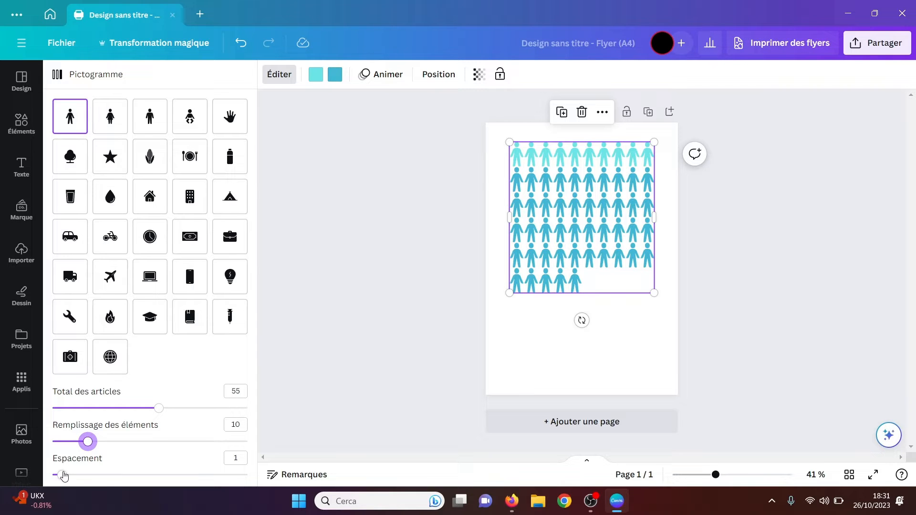
mouse_move(64, 476)
left_mouse_down()
mouse_move(104, 476)
mouse_move(67, 471)
left_mouse_up()
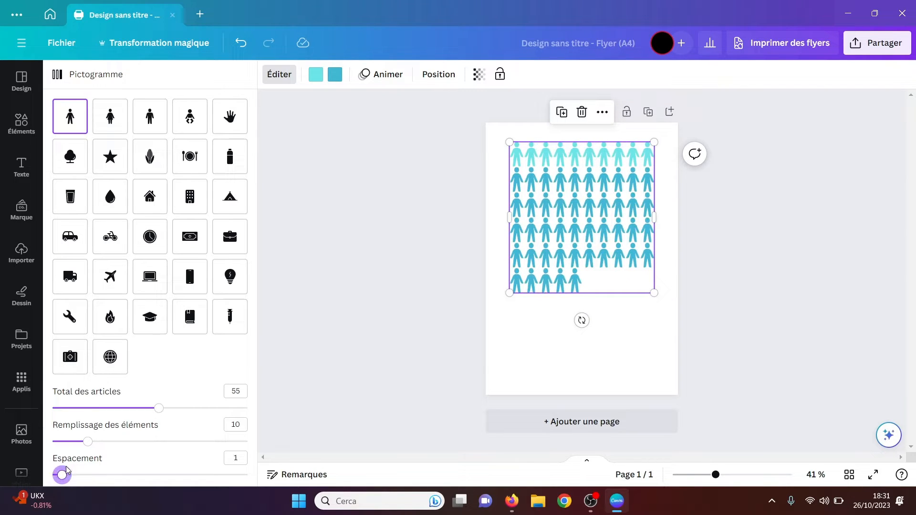
left_click(499, 360)
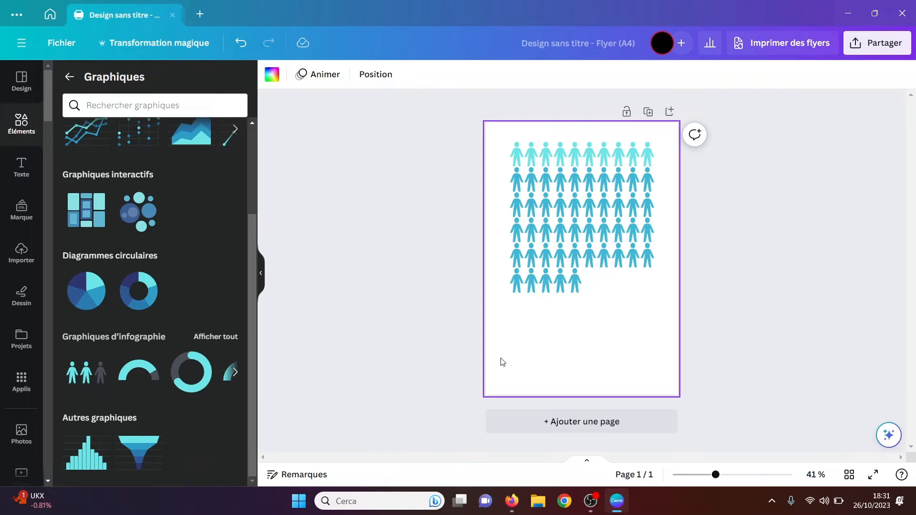
- Replace the people pictogram with a pie chart, shrunk to fit the page width and centred in its upper half
left_click(592, 202)
key("Delete")
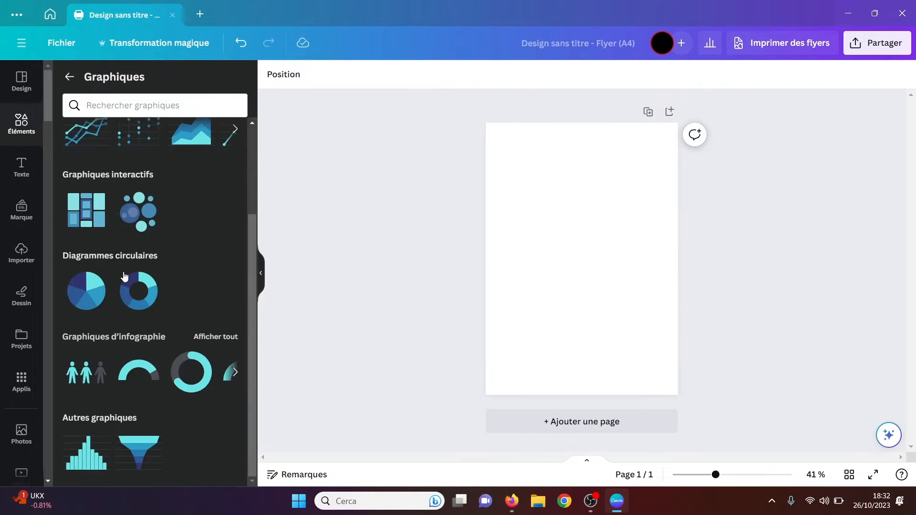
left_click(88, 298)
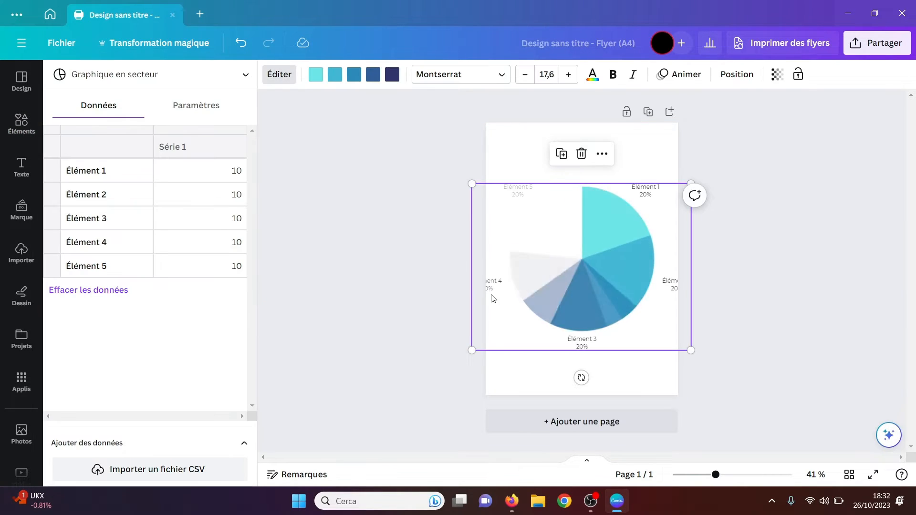
left_click_drag(473, 350, 544, 313)
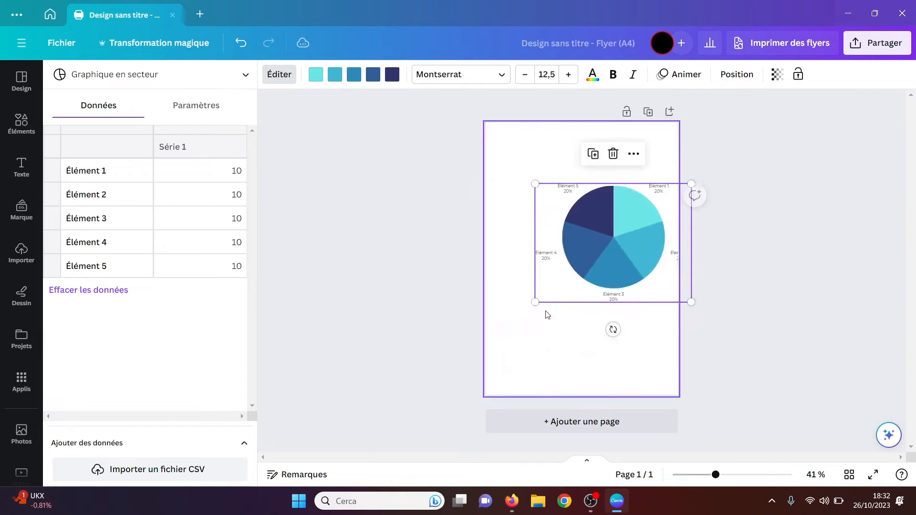
left_click_drag(630, 237, 602, 195)
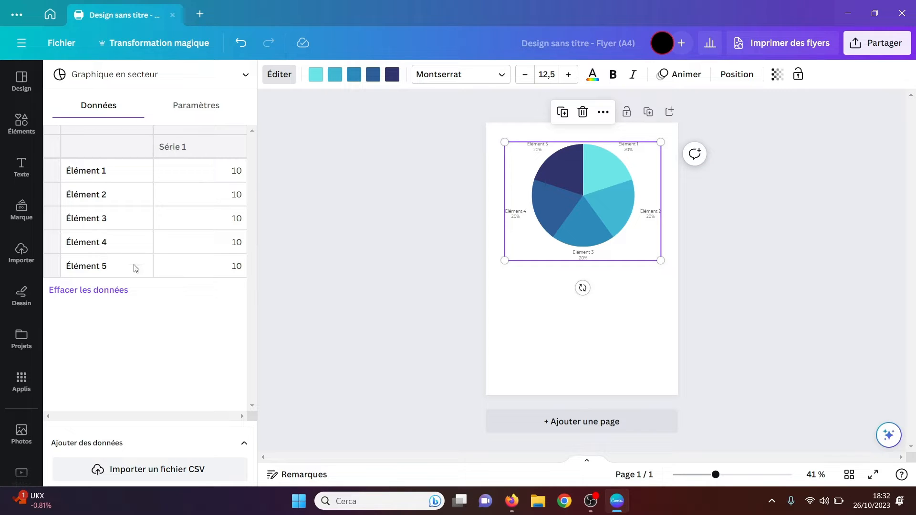
- Set the value of Élément 1 in the pie chart to 22 and format the chart's values as numbers
left_click(239, 171)
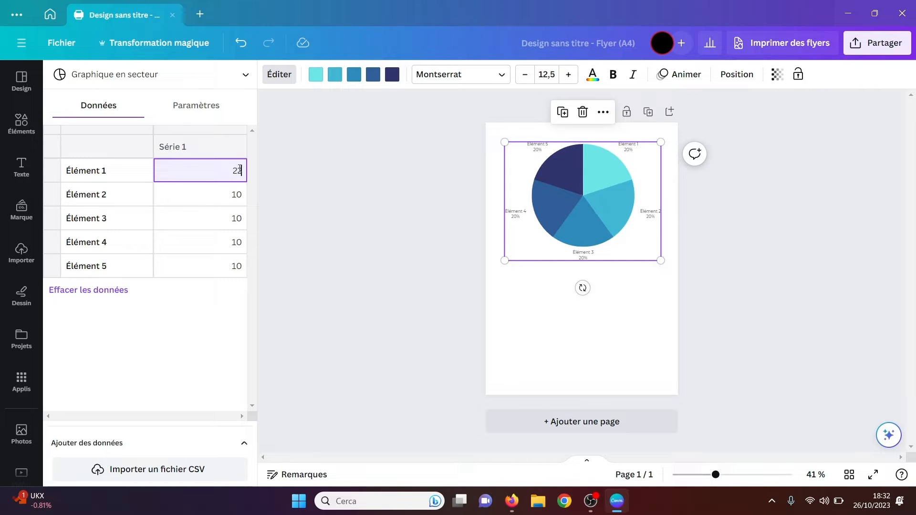
type("22")
left_click(218, 194)
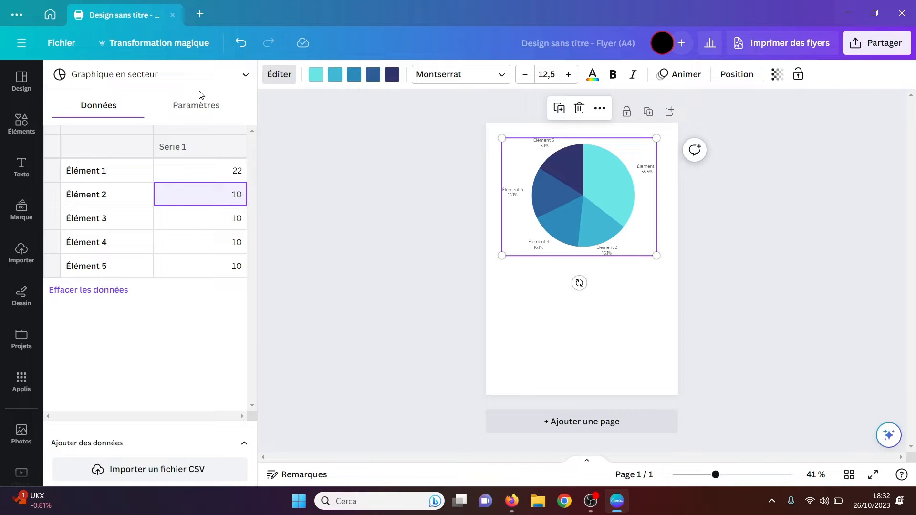
left_click(195, 105)
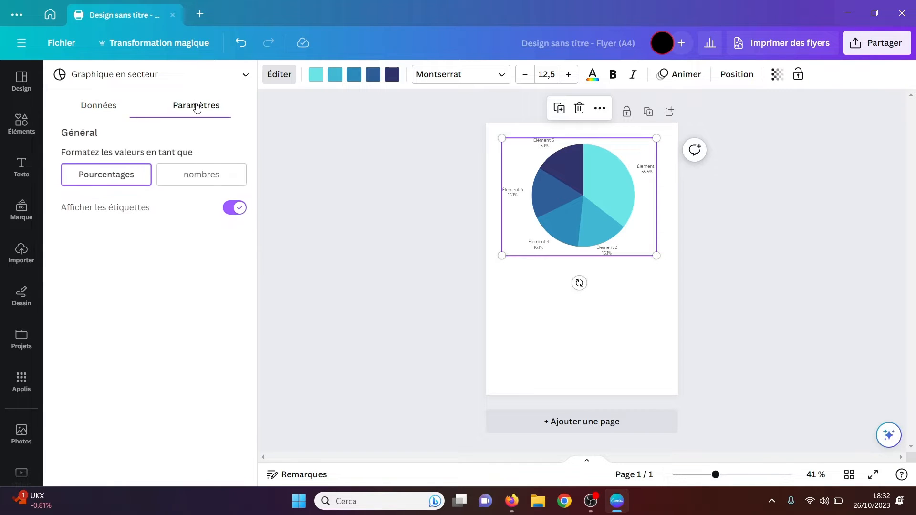
left_click(185, 177)
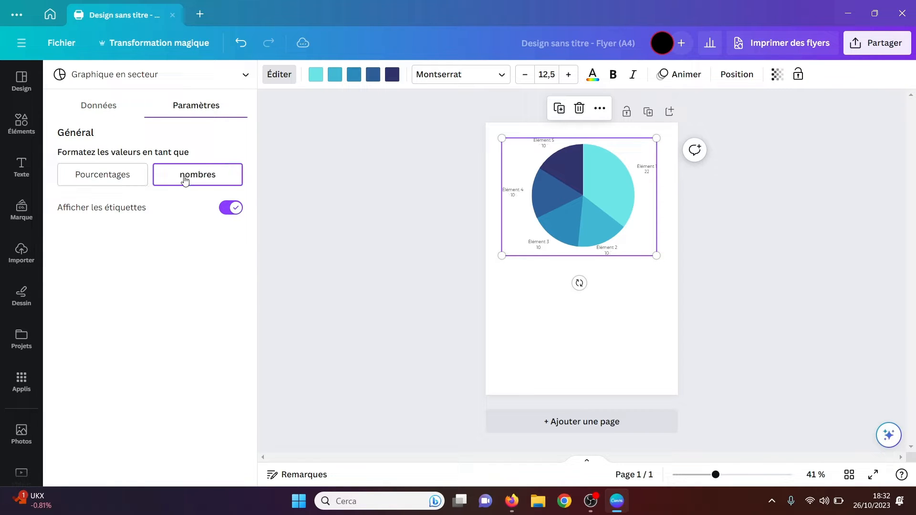
left_click(102, 104)
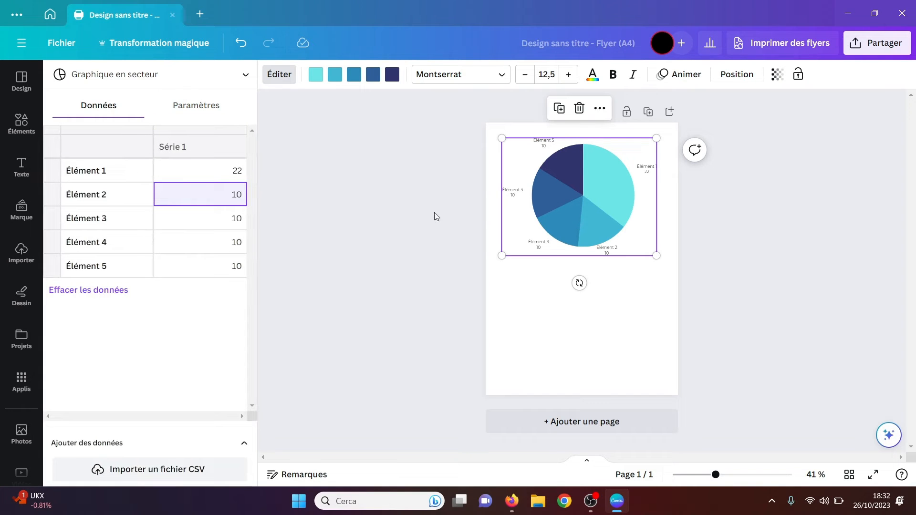
- Rename the pie chart's first two items as "la suisse" and "la france"
left_click(110, 173)
left_click(109, 170)
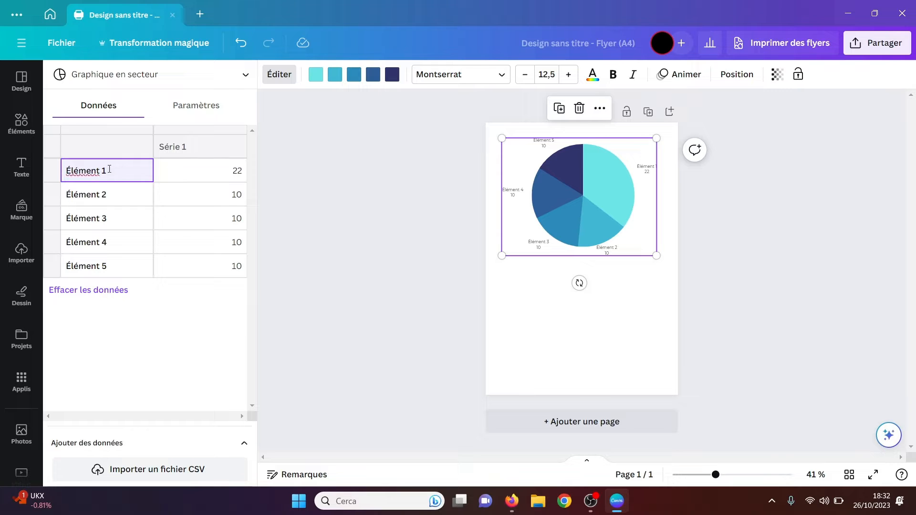
left_click_drag(109, 169, 54, 176)
type("L")
left_click(83, 196)
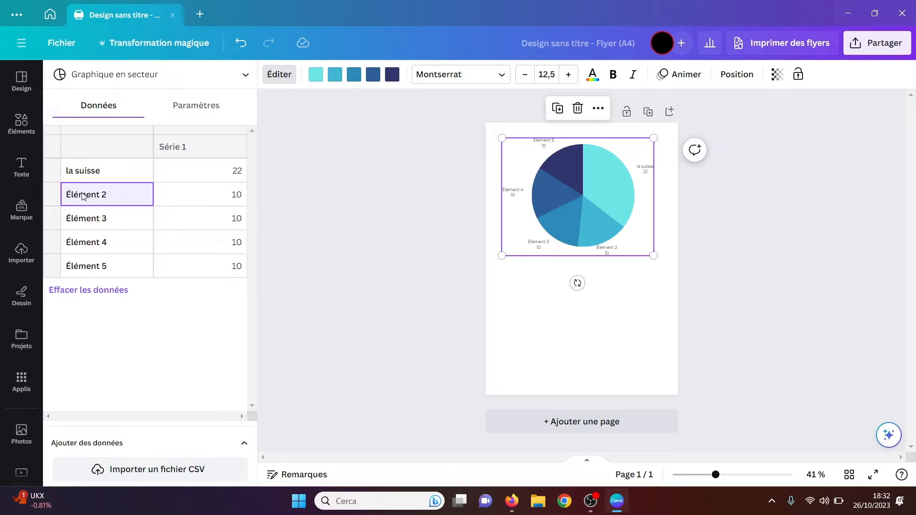
type("la france")
left_click(708, 283)
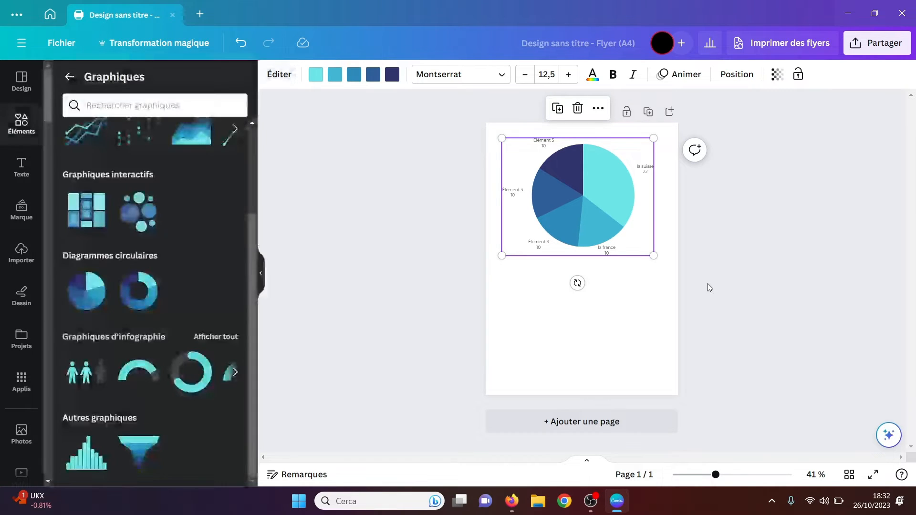
left_click(708, 284)
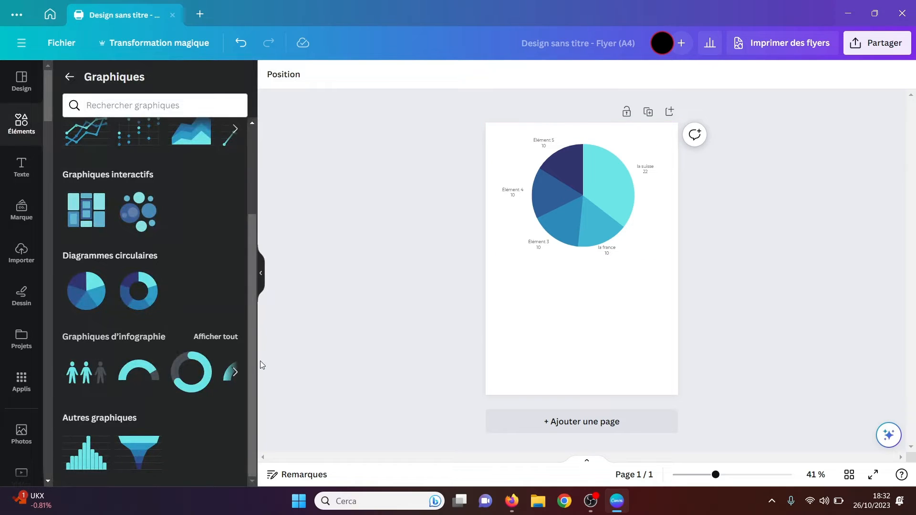
- Try to delete the pie chart from the page, and return to the main elements overview
left_click(513, 236)
key("Delete")
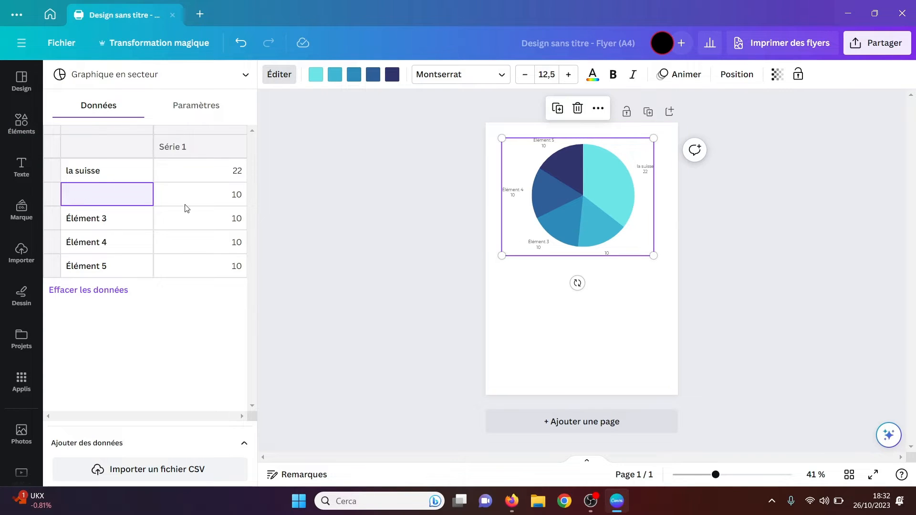
left_click(21, 124)
left_click(21, 124)
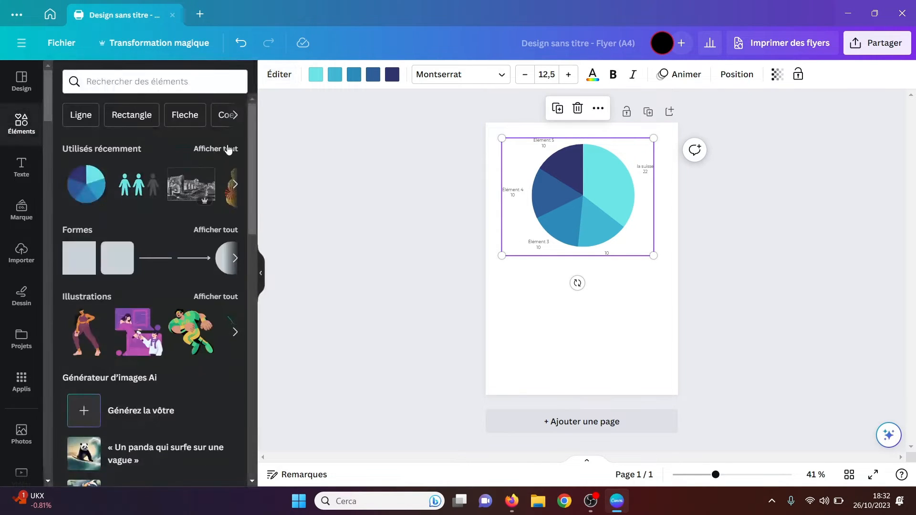
- Delete the pie chart from the page
left_click_drag(253, 153, 246, 418)
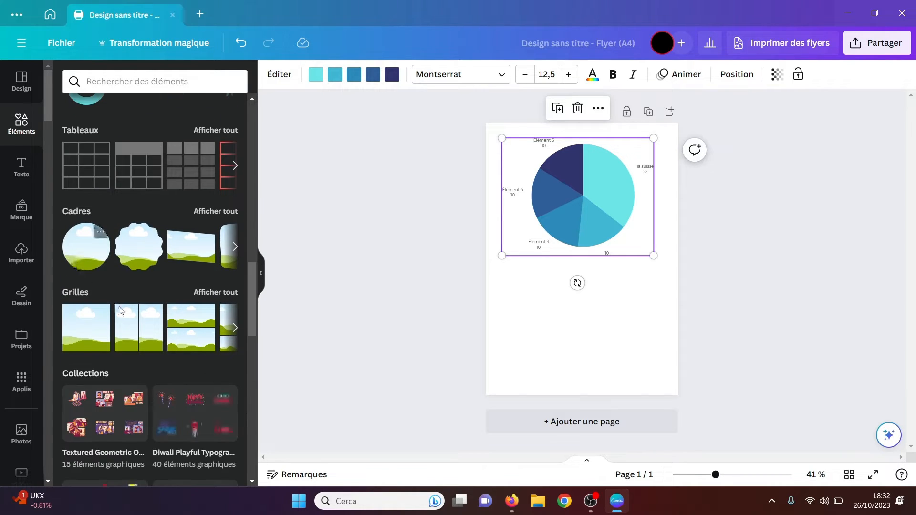
left_click(589, 200)
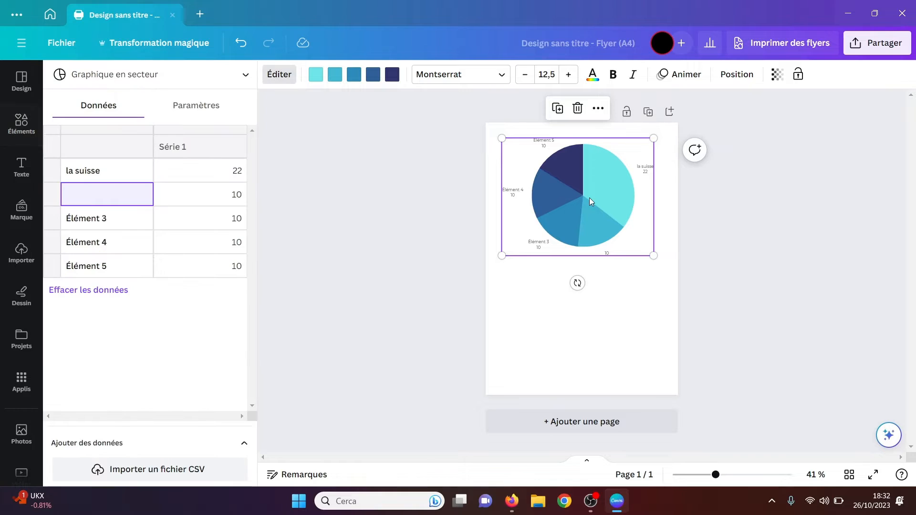
key("Delete")
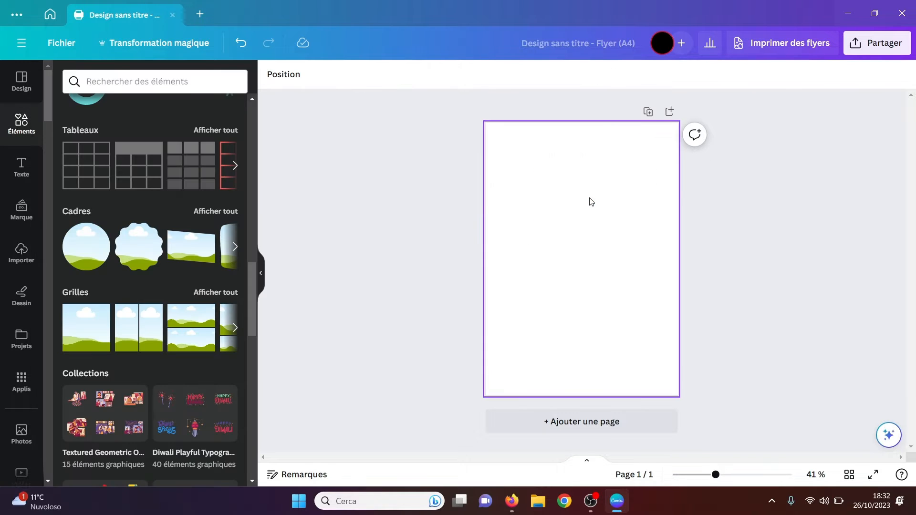
- Browse the full frames collection and add the plain circular frame to the page
left_click(222, 211)
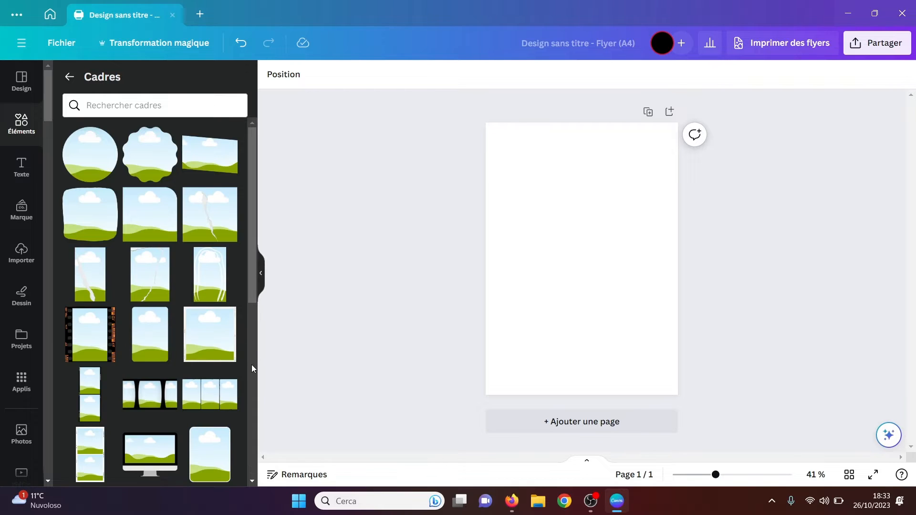
scroll(251, 365, "down", 10)
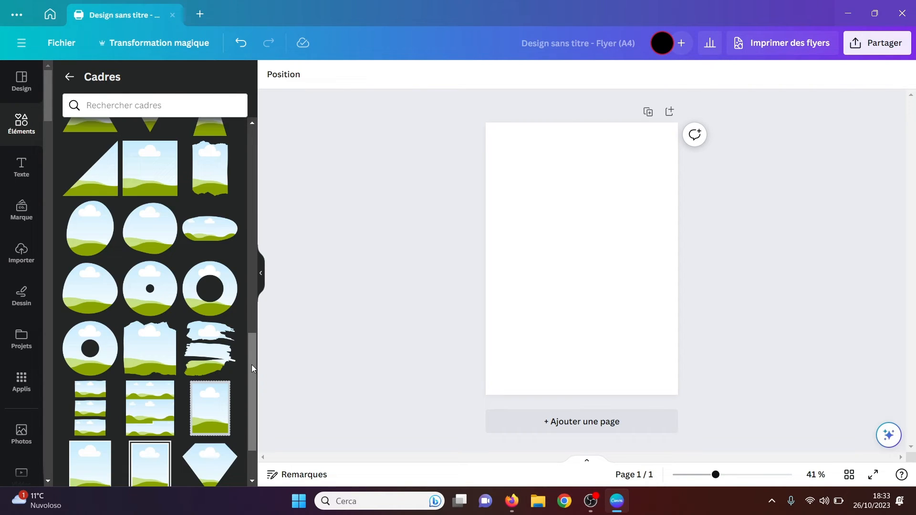
left_click_drag(251, 364, 274, 138)
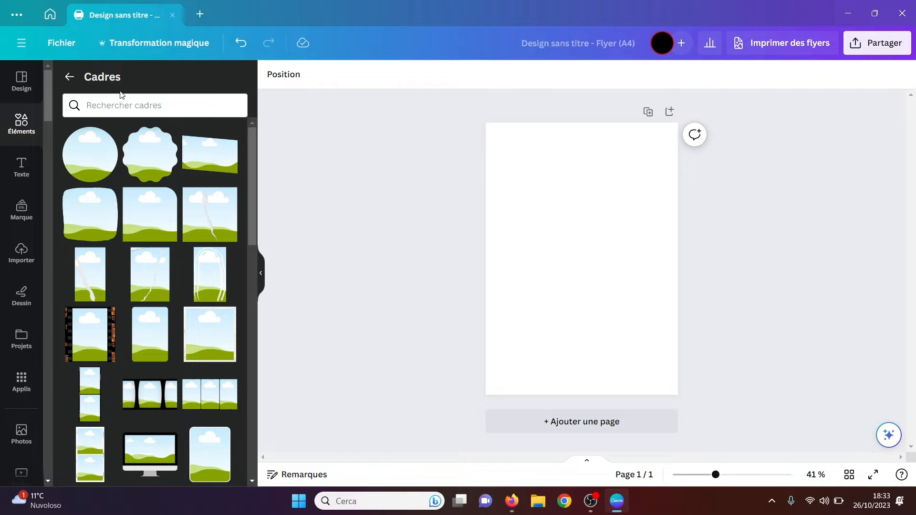
left_click(83, 158)
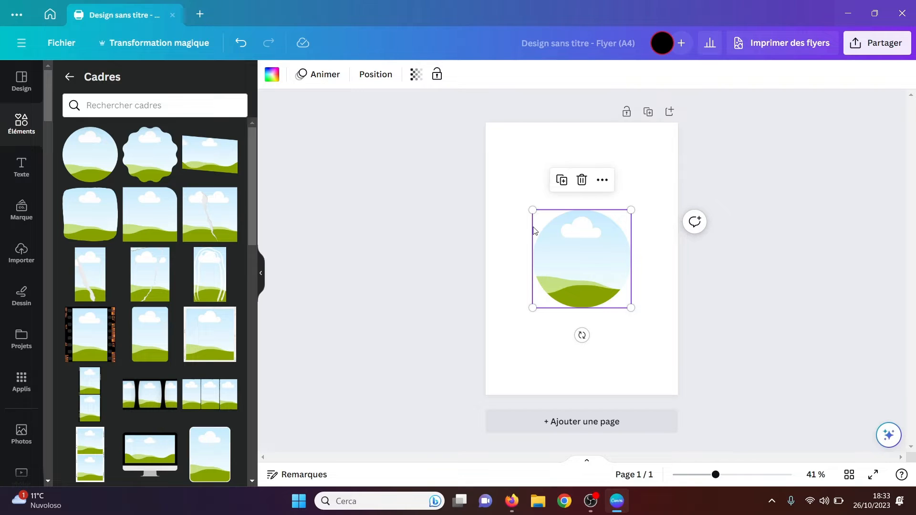
- Fill the circular frame with the suggested photo of a person harvesting vegetables in a greenhouse
left_click(69, 78)
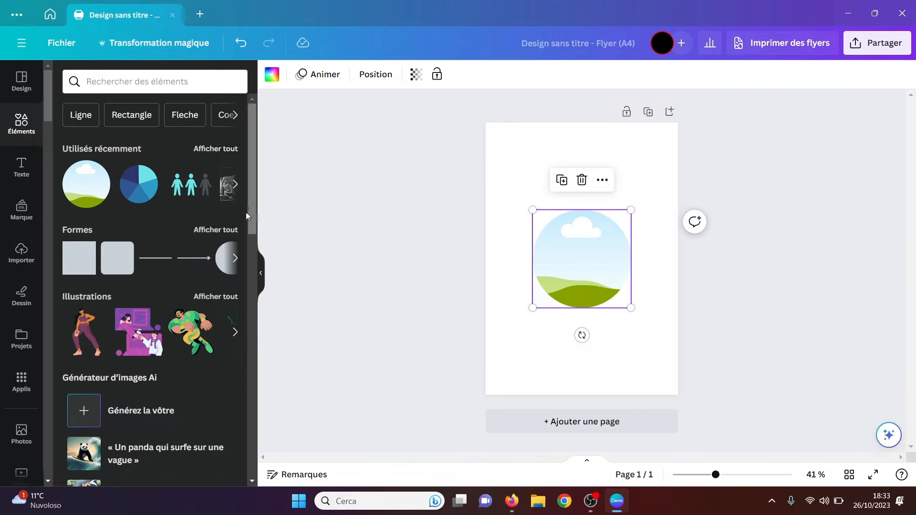
left_click_drag(252, 214, 243, 327)
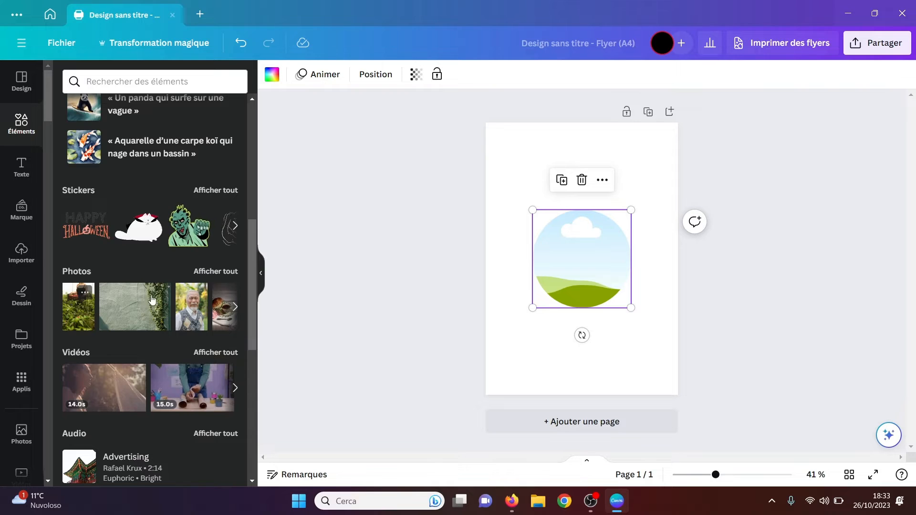
left_click_drag(78, 306, 563, 236)
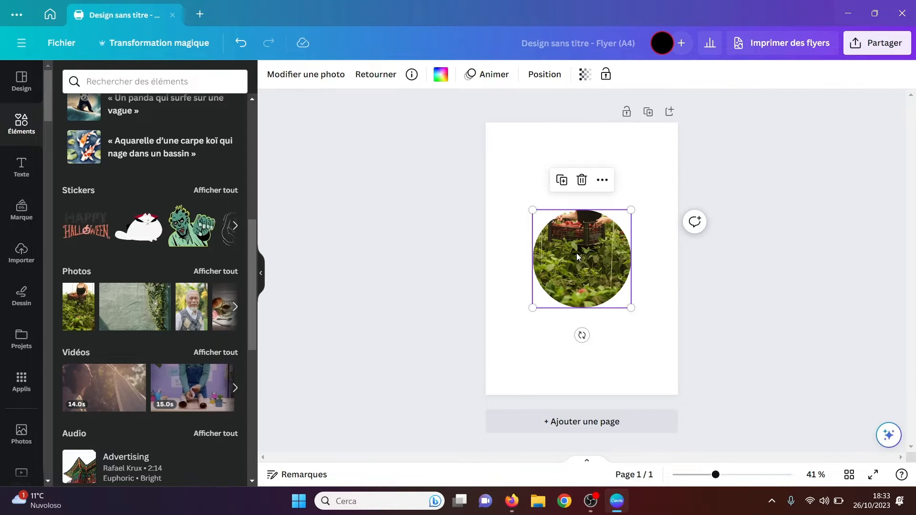
- Enlarge and reposition the photo inside the circular frame so the crate of vegetables sits in the middle
double_click(576, 253)
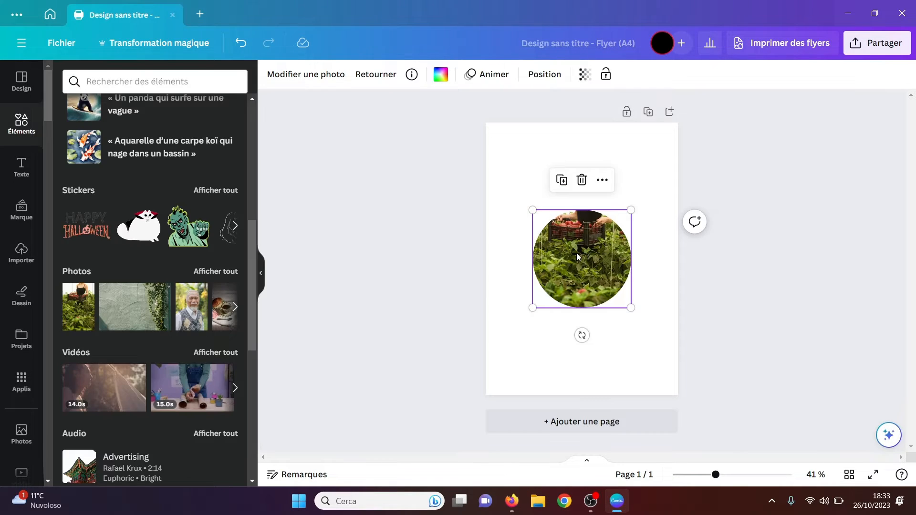
double_click(576, 253)
left_click_drag(576, 260, 577, 287)
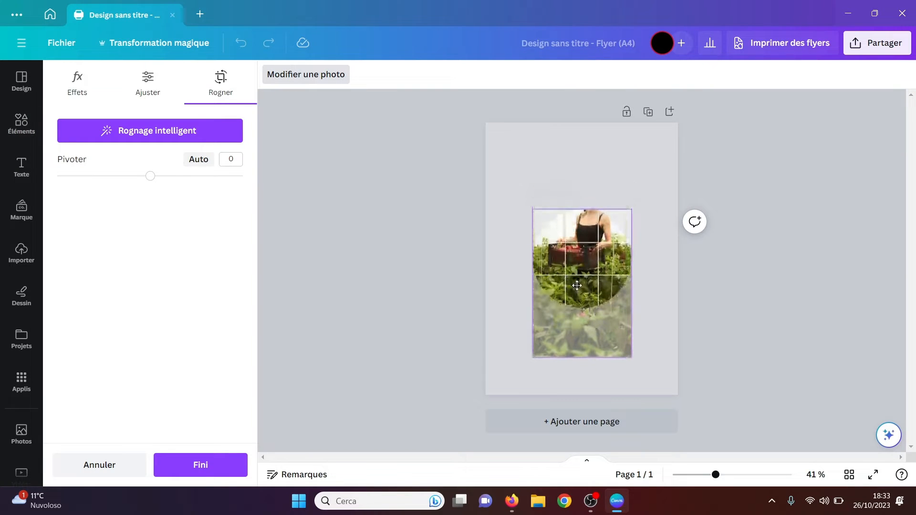
left_click_drag(533, 356, 425, 425)
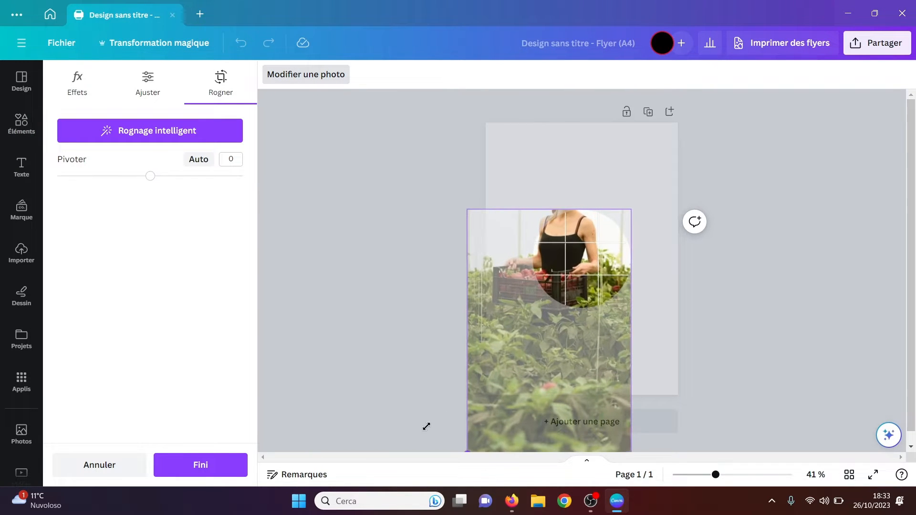
left_click_drag(572, 343, 610, 312)
left_click(799, 259)
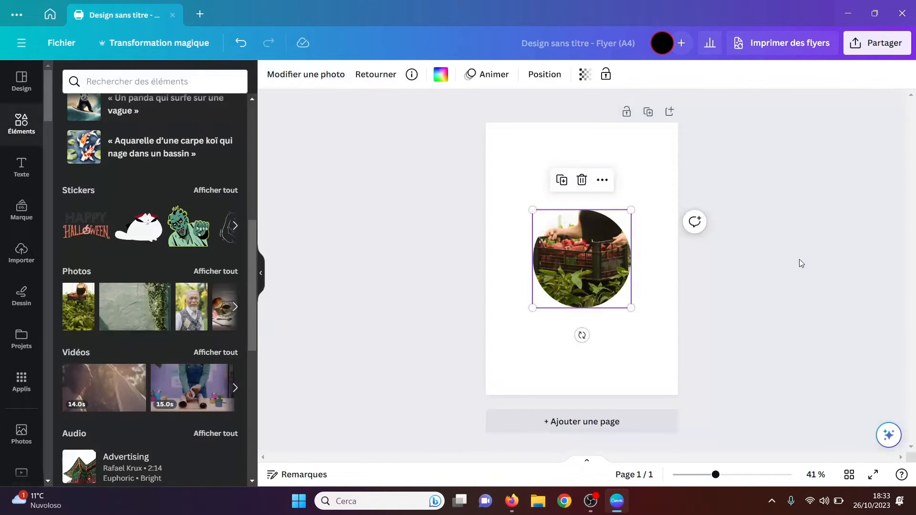
left_click(800, 259)
- Move the circular photo frame to the upper-left area of the page
left_click(571, 248)
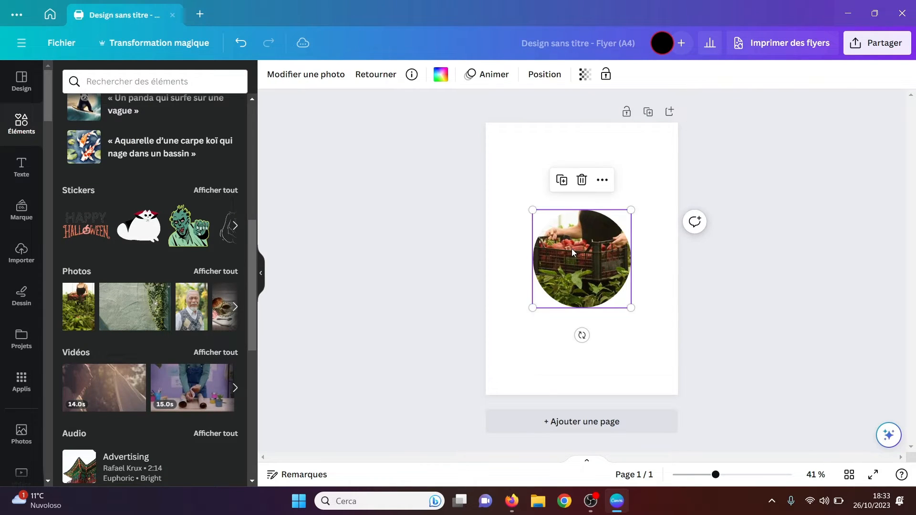
left_click_drag(571, 248, 542, 180)
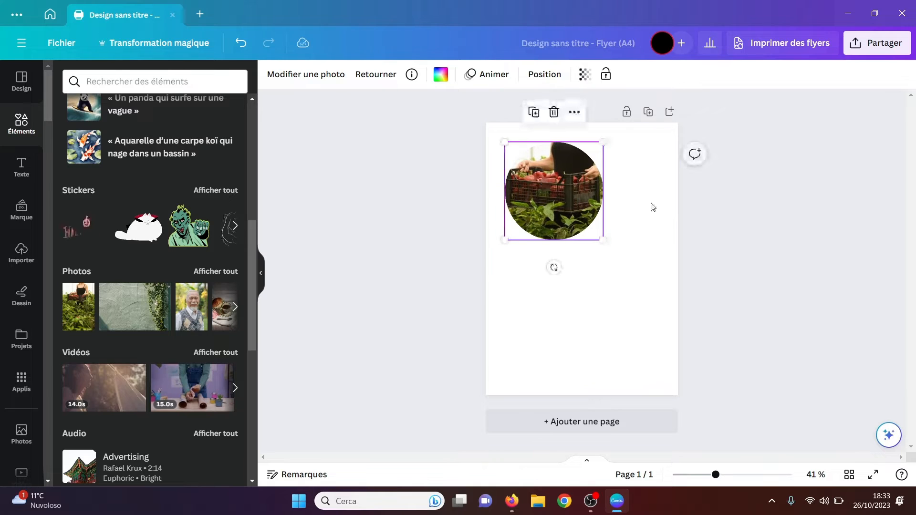
left_click(695, 229)
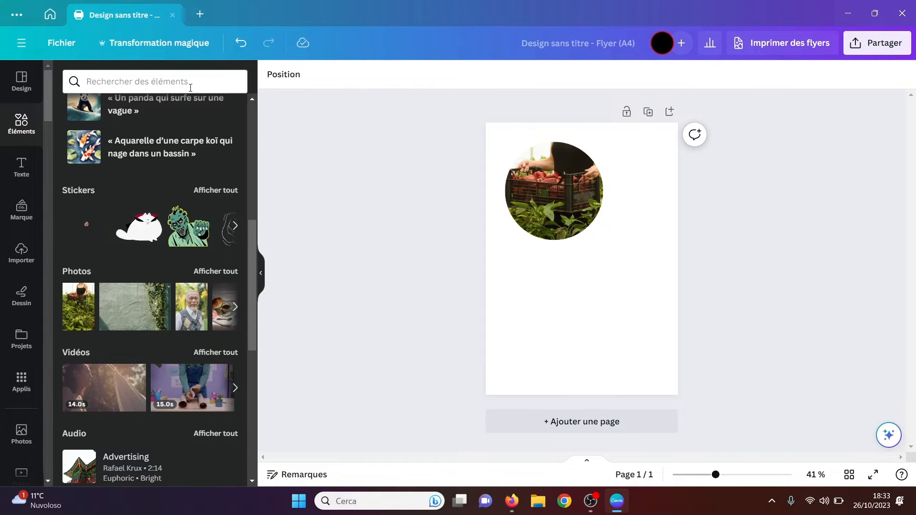
- Add a grid of three equal vertical columns that fills the page
scroll(255, 275, "down", 1)
scroll(253, 273, "down", 6)
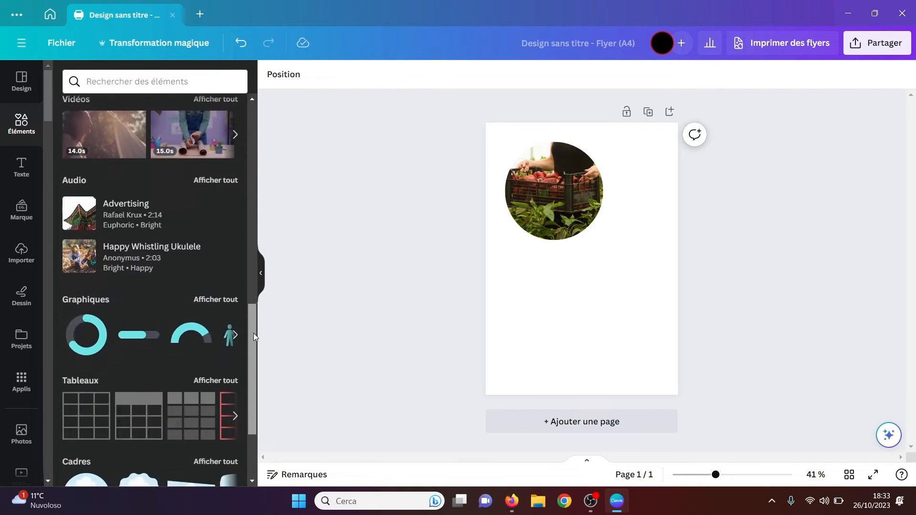
left_click(216, 393)
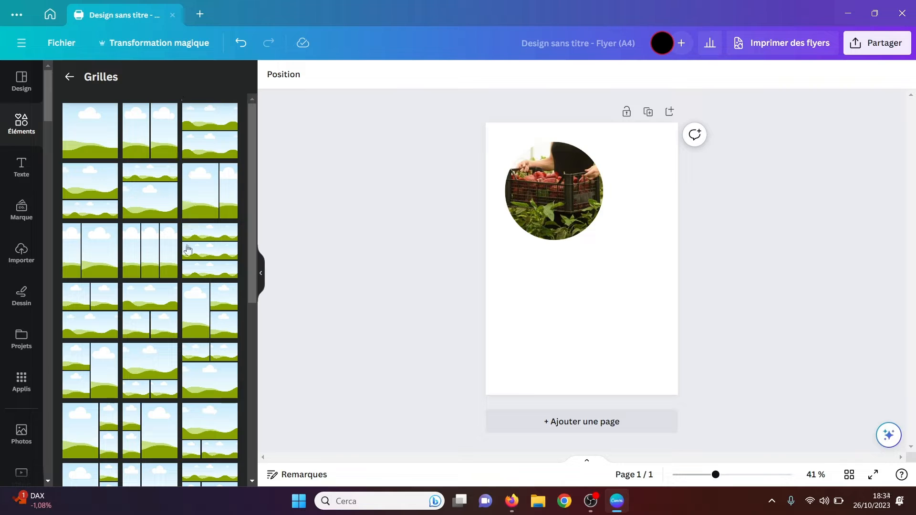
left_click(149, 260)
- Remove the photo from the circular frame and delete the empty frame
left_click(573, 192)
key("Delete")
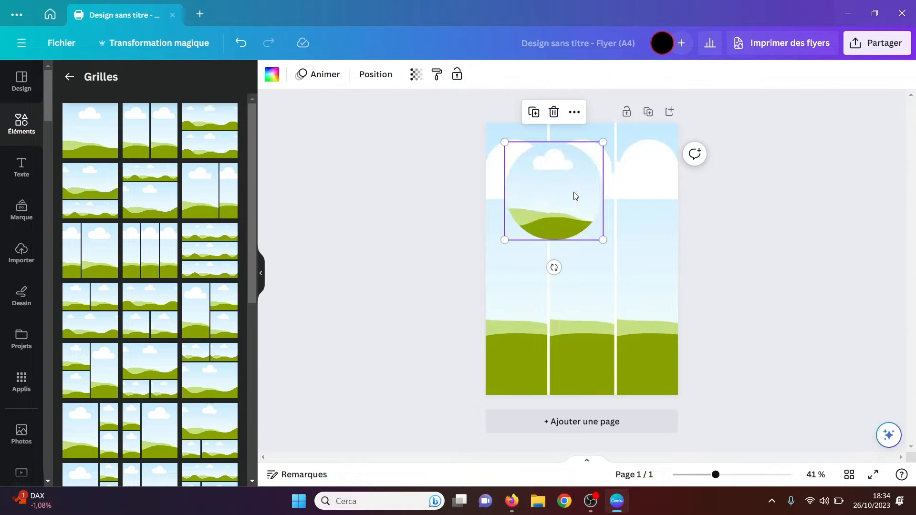
key("Delete")
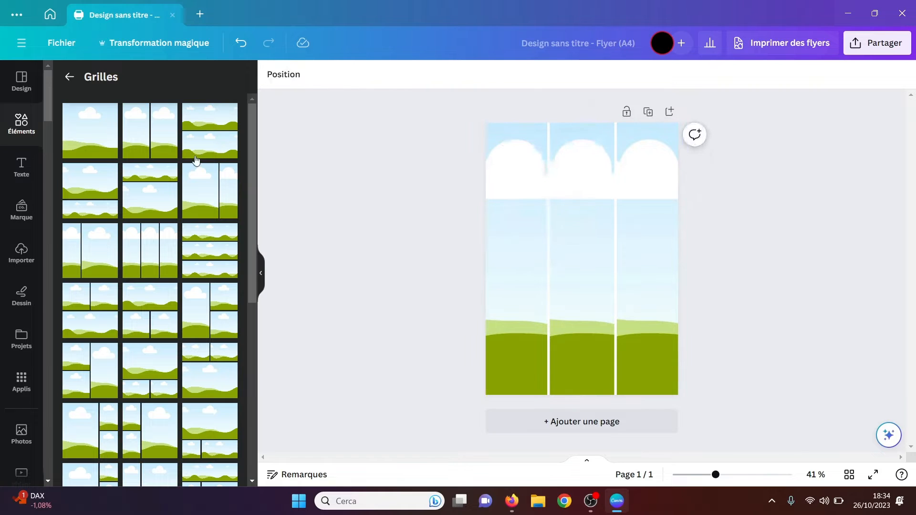
- Search the photos for "animaux" and fill the three grid columns, in order, with the meerkats, the giraffe-and-lion group, and the kitten with puppy
left_click(70, 79)
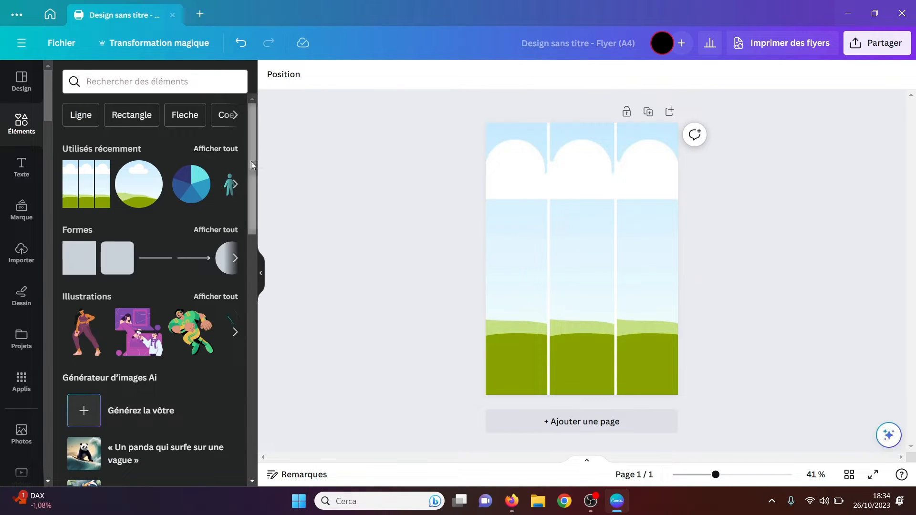
left_click_drag(251, 170, 247, 288)
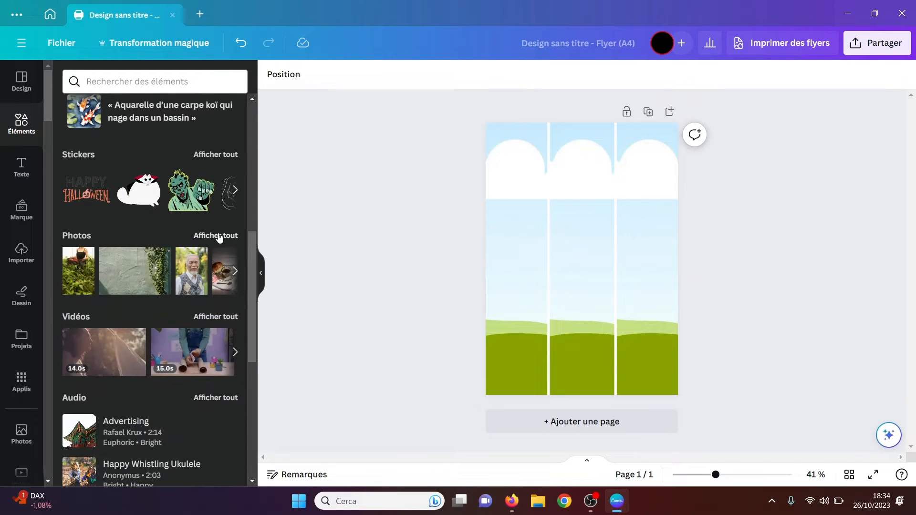
left_click(217, 235)
left_click(161, 104)
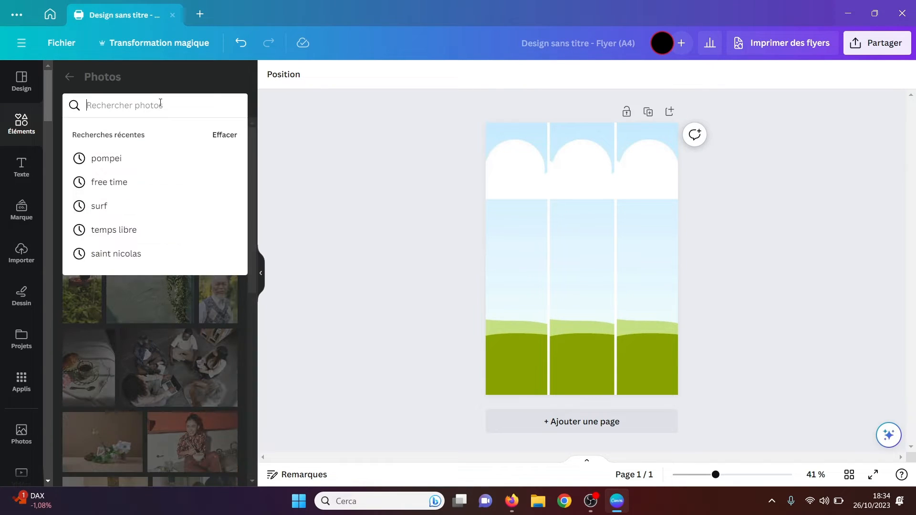
type("a")
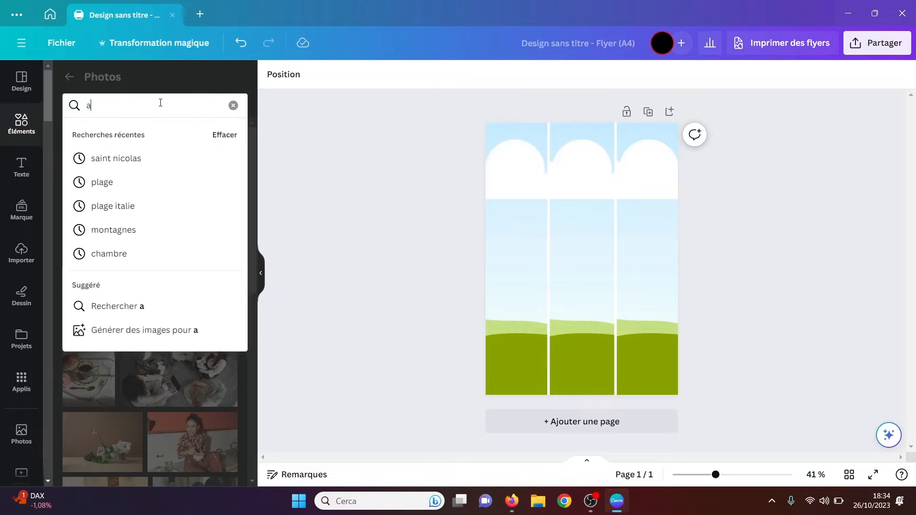
type("nimaux")
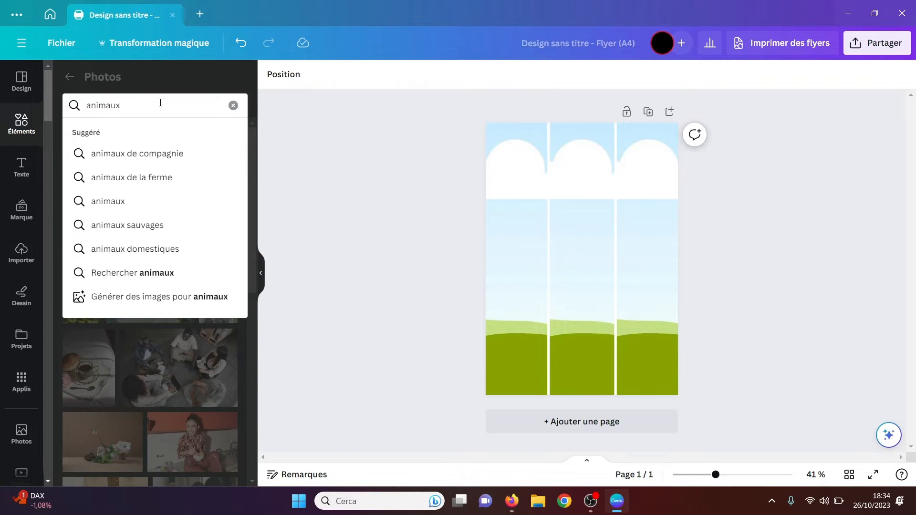
key("Return")
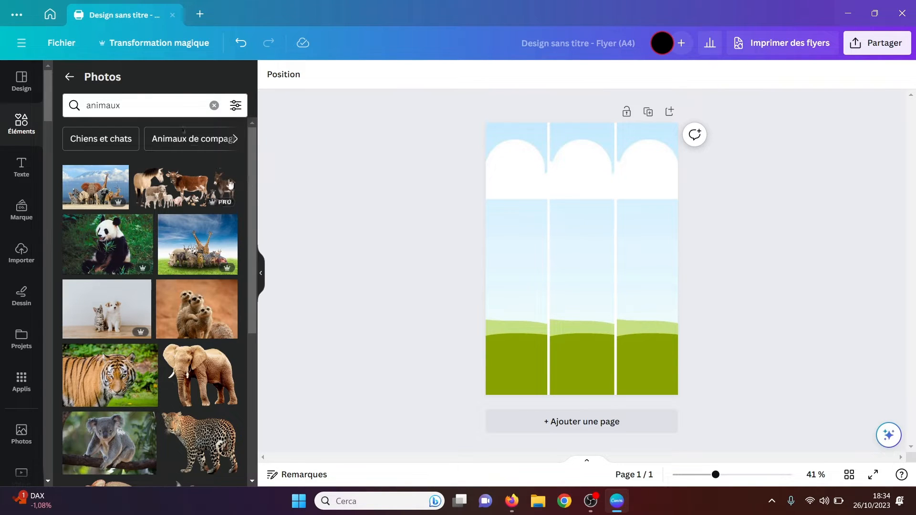
left_click_drag(195, 315, 533, 288)
left_click_drag(184, 235, 575, 218)
left_click_drag(119, 308, 637, 193)
- Shrink the photo grid's height to a row of roughly square pictures and move it to the bottom of the page
left_click(583, 226)
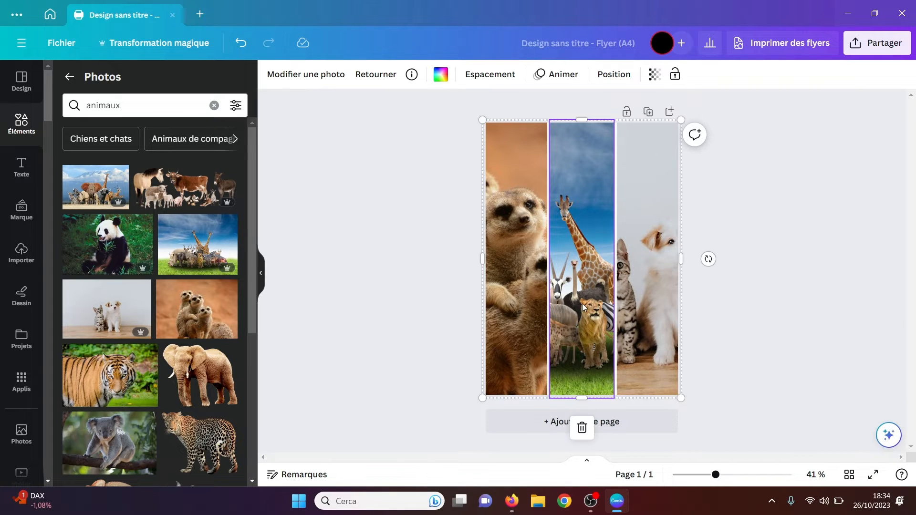
left_click_drag(581, 398, 581, 193)
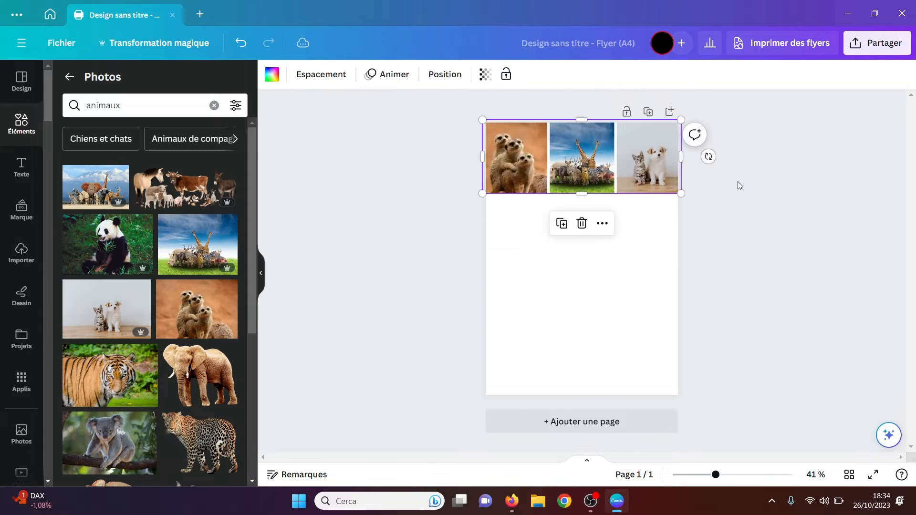
left_click(738, 181)
left_click_drag(637, 178, 639, 381)
left_click(740, 260)
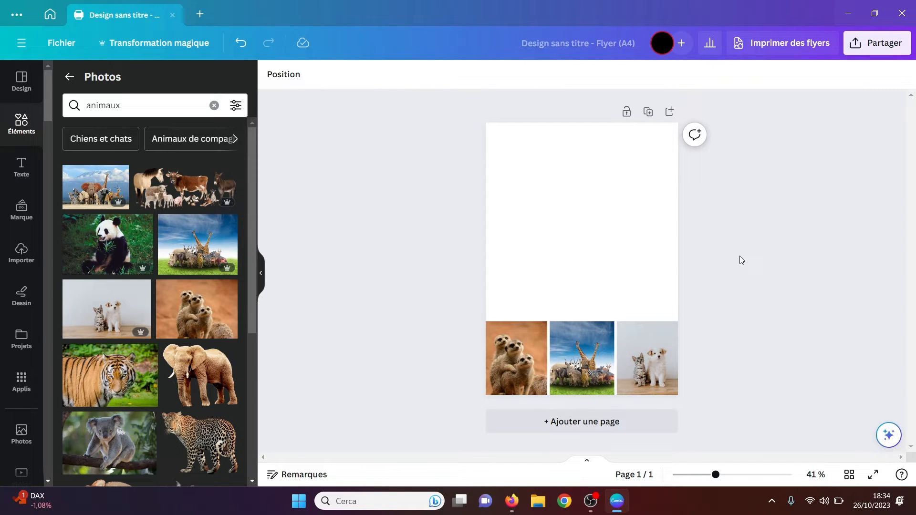
- Add a title to the page with the text "Cours"
left_click(70, 78)
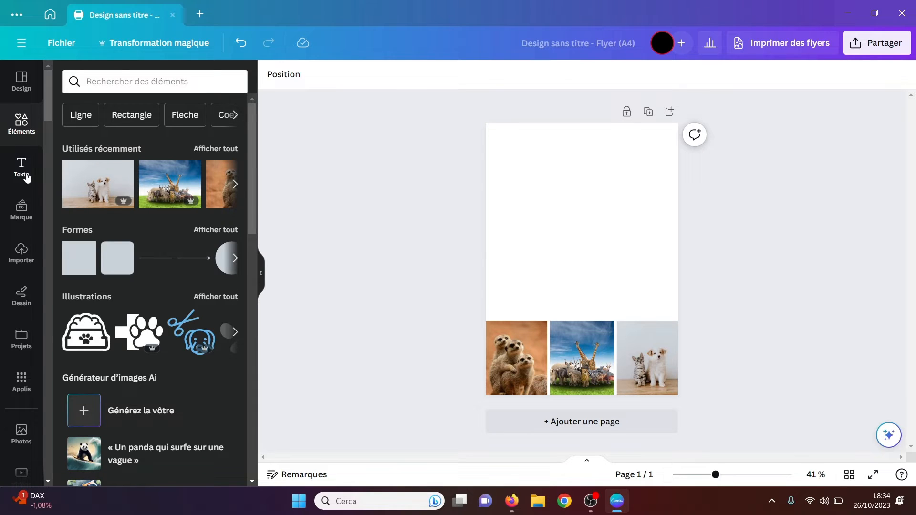
left_click(21, 167)
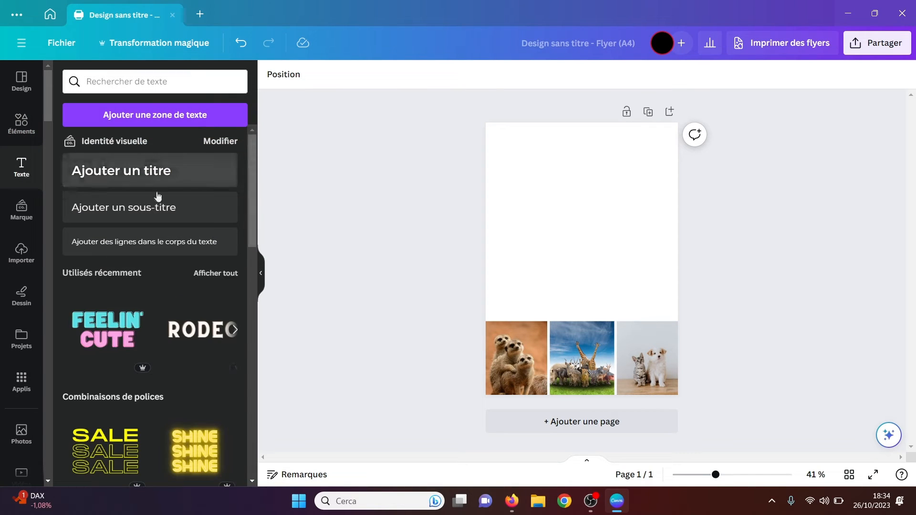
mouse_move(254, 207)
left_mouse_down()
mouse_move(248, 259)
mouse_move(247, 193)
left_mouse_up()
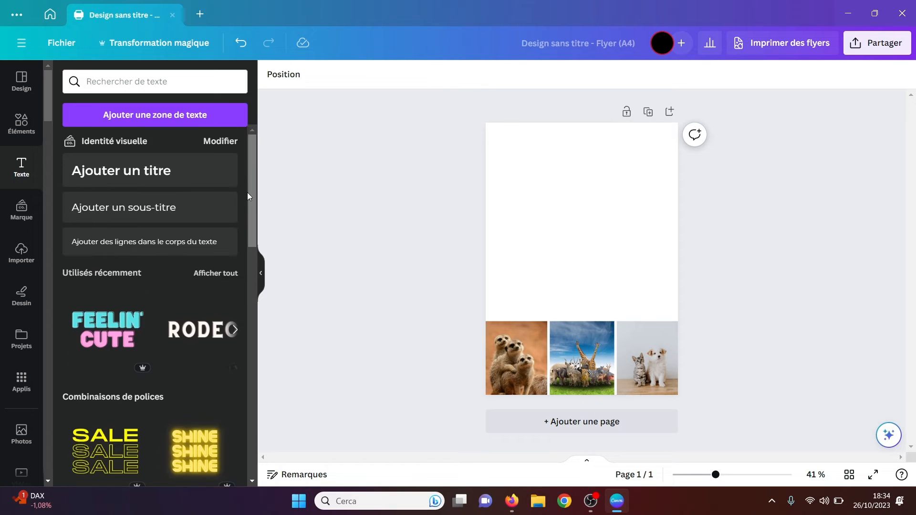
left_click(159, 171)
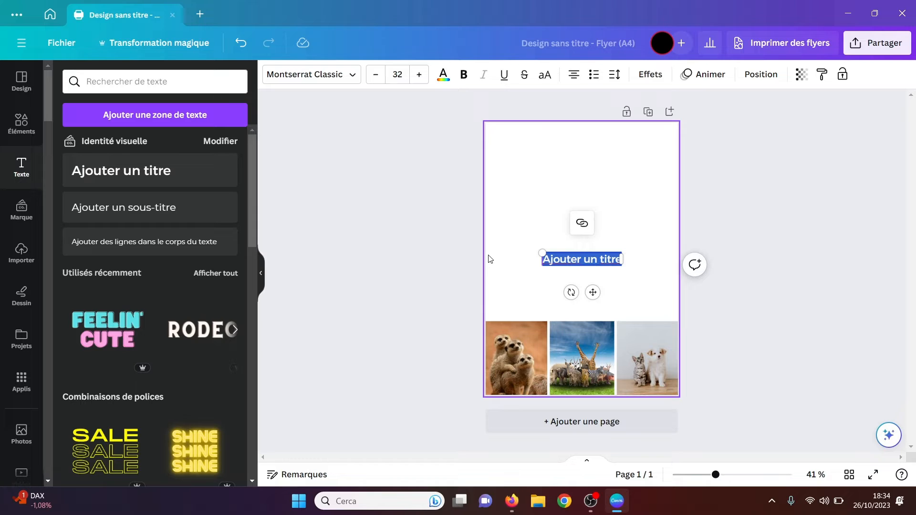
type("Cours")
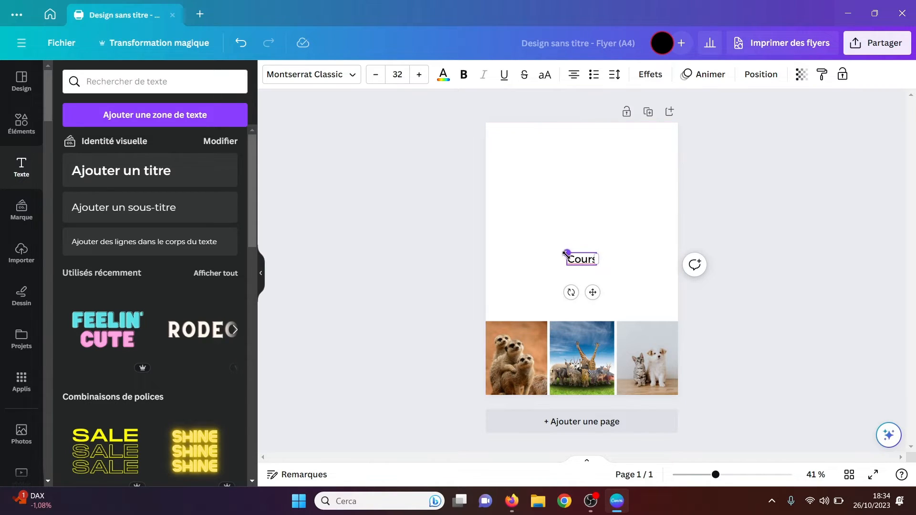
- Enlarge the "Cours" title to font size 99.9 and centre it near the top edge of the page
left_click_drag(566, 253, 504, 227)
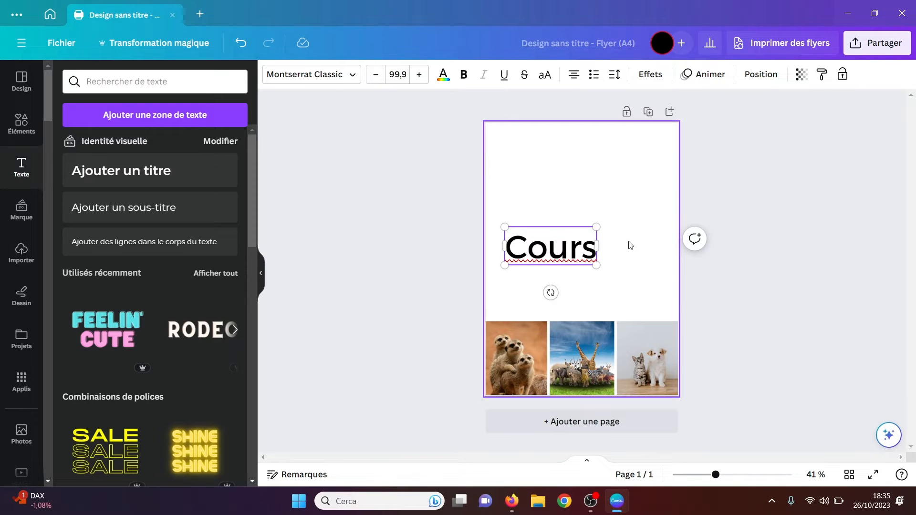
left_click(628, 243)
left_click_drag(545, 260, 574, 175)
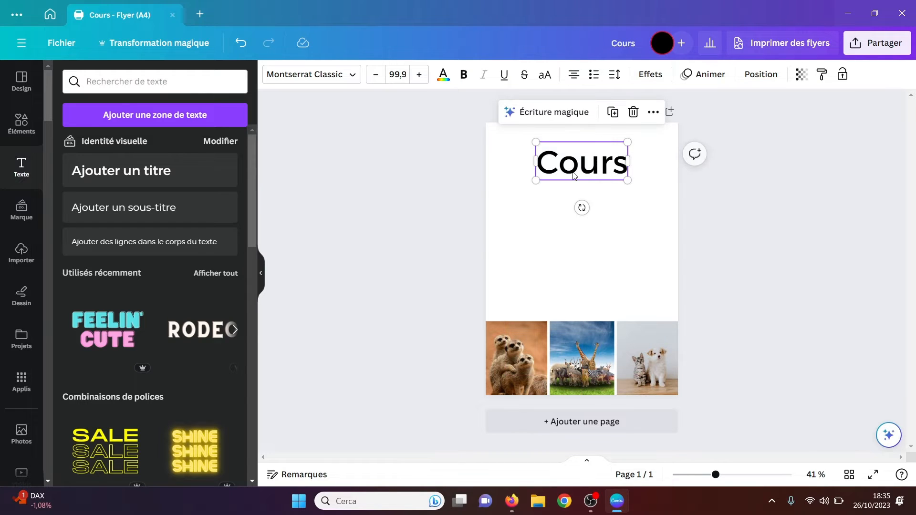
- View the font and text colour choices for the title and try strikethrough on it
left_click(355, 78)
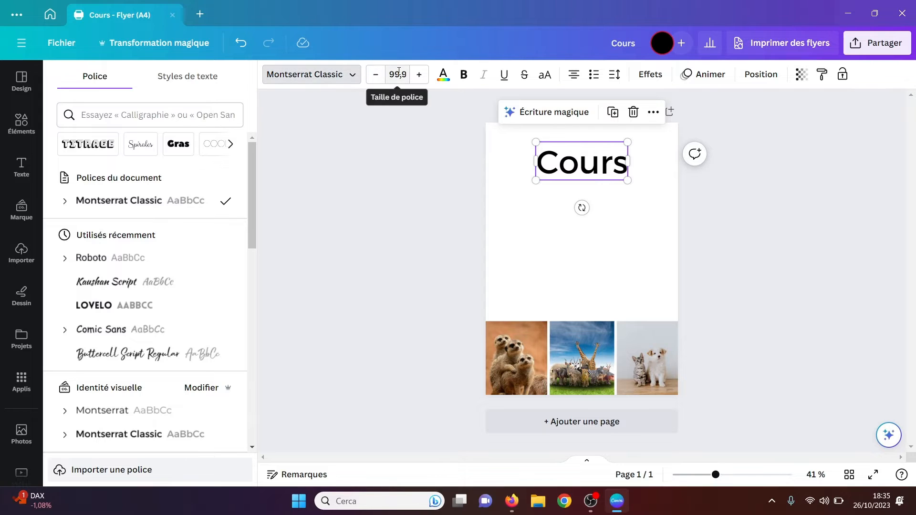
left_click(443, 75)
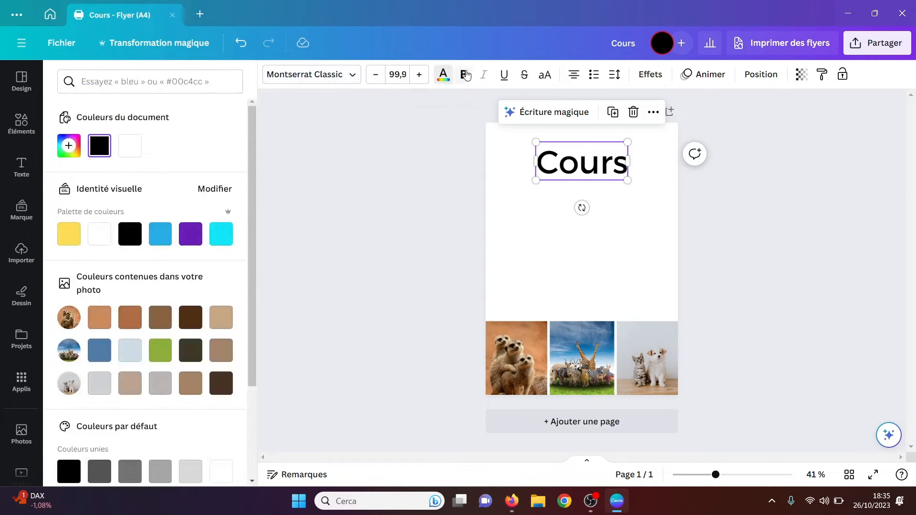
left_click(524, 76)
left_click(525, 78)
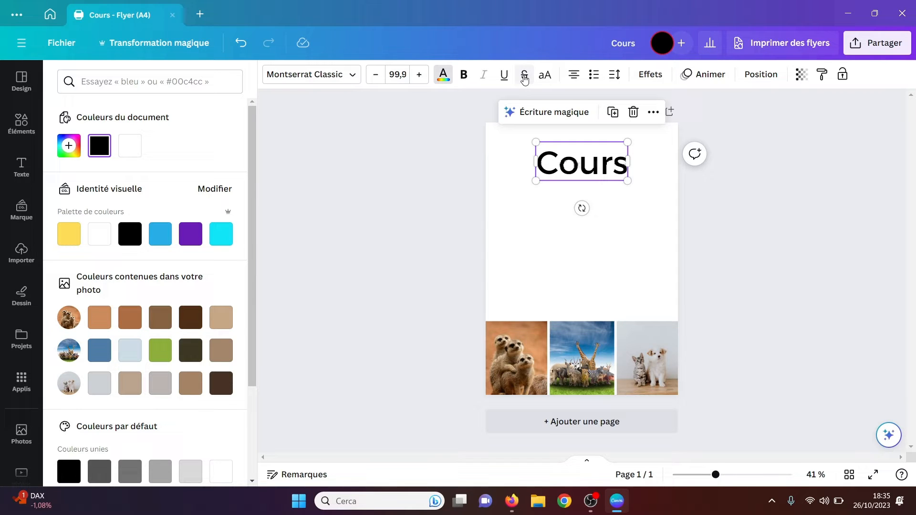
- Convert the title to all capitals and cycle through its alignments back to centred
left_click(548, 80)
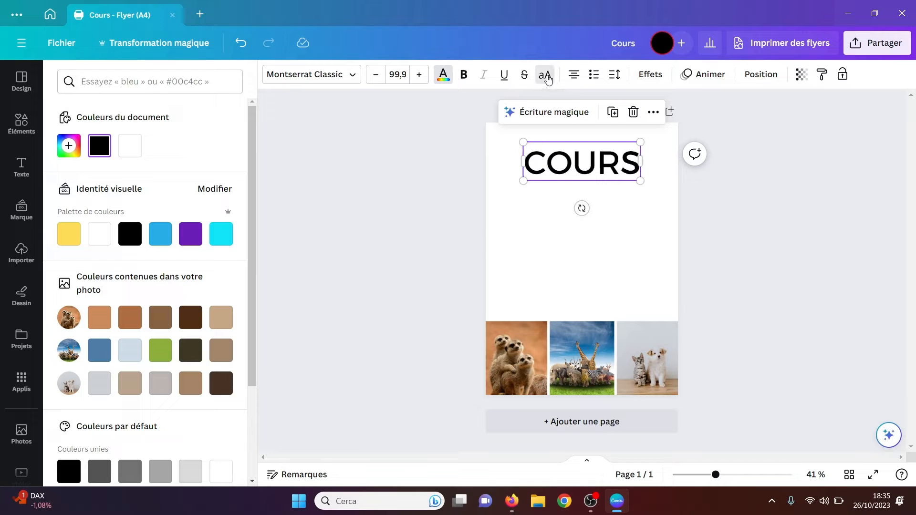
left_click(574, 78)
left_click(574, 77)
left_click(574, 77)
- Try the Arrière-plan text effect on the title and set its style back to Aucune
left_click(654, 76)
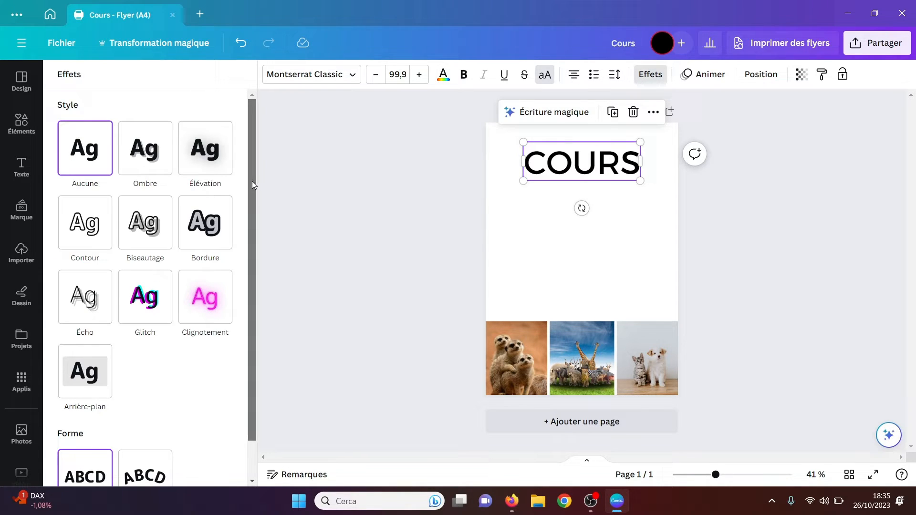
left_click_drag(252, 181, 248, 256)
left_click(74, 346)
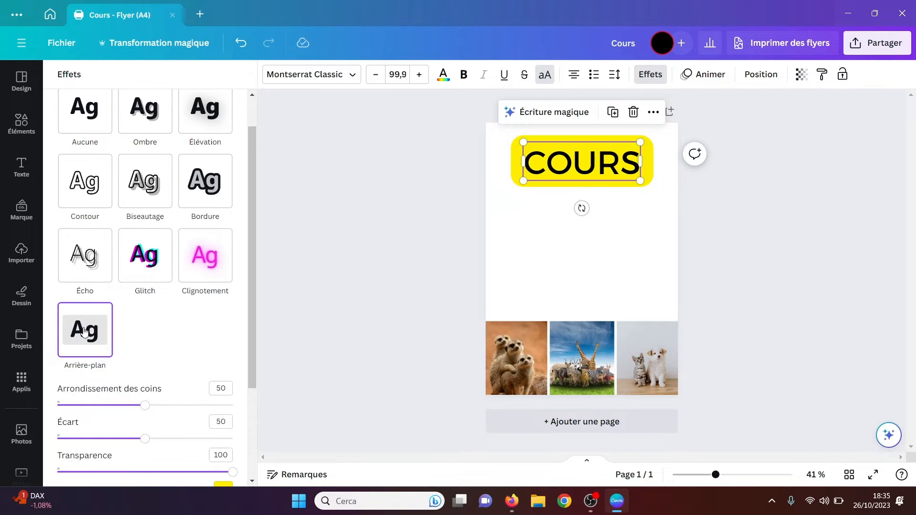
left_click(93, 120)
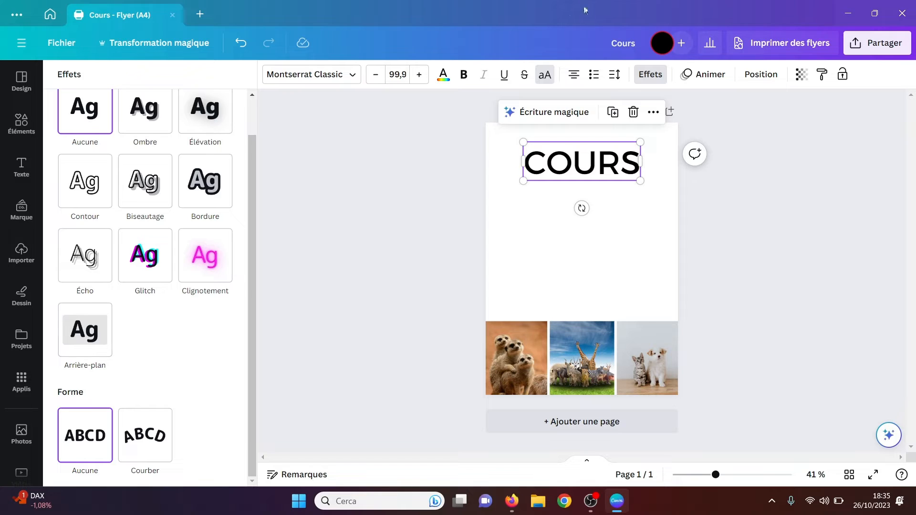
- Apply the Impulsion animation to the title and preview the animated page
left_click(704, 74)
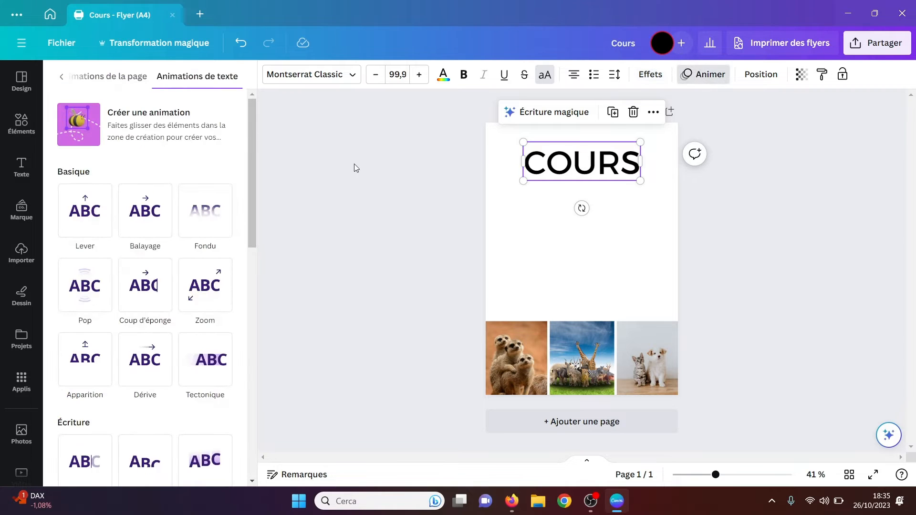
left_click_drag(252, 188, 248, 294)
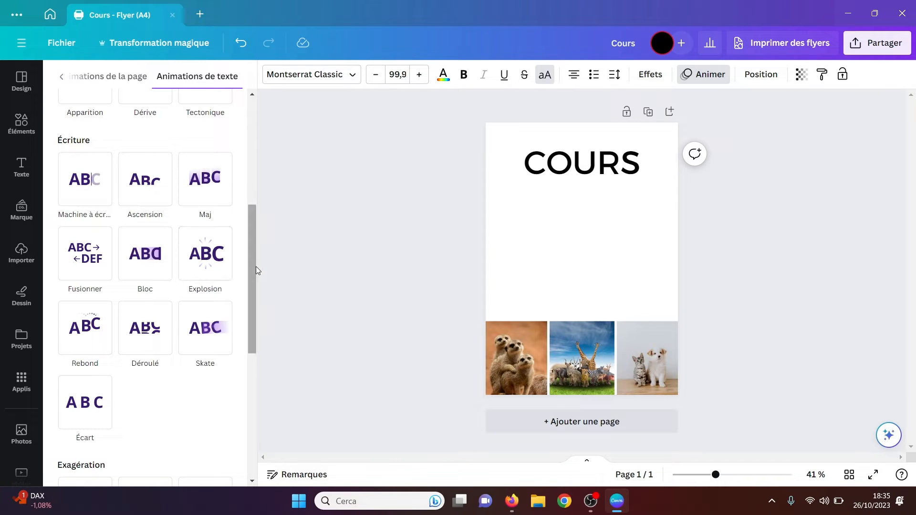
left_click_drag(251, 269, 256, 408)
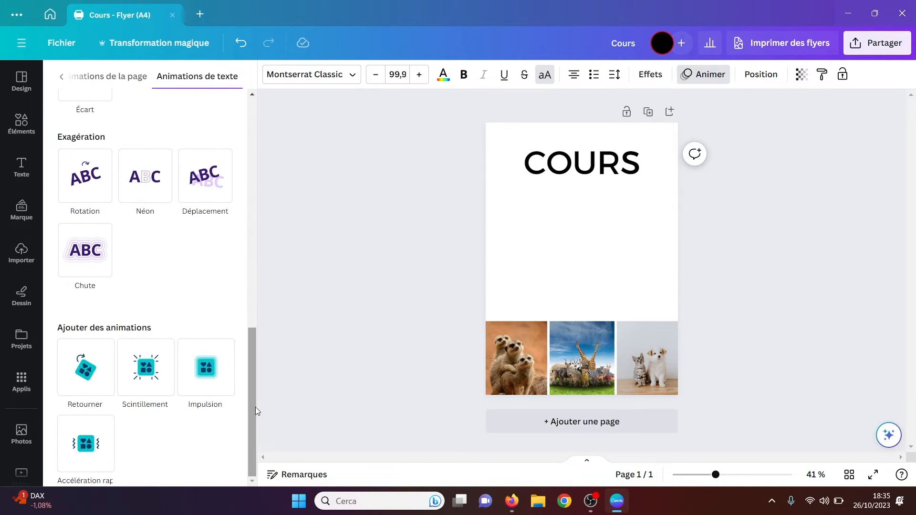
left_click(216, 372)
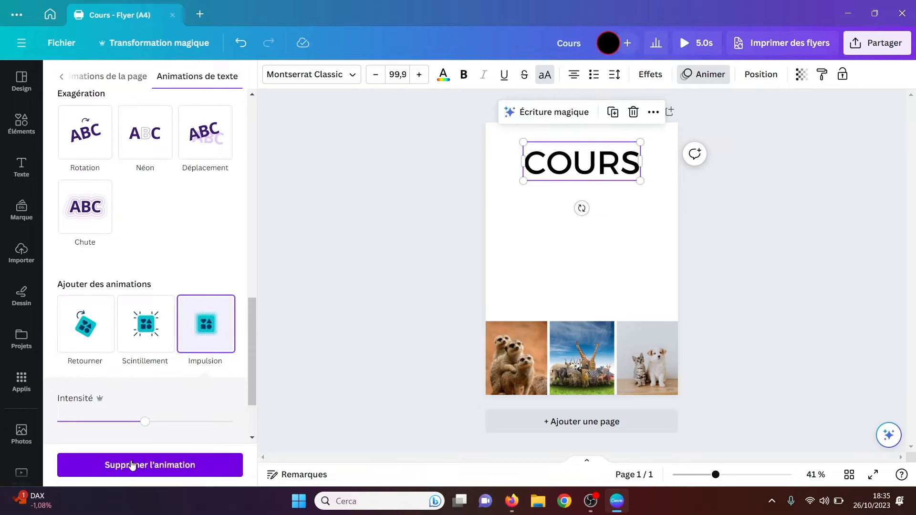
left_click(537, 154)
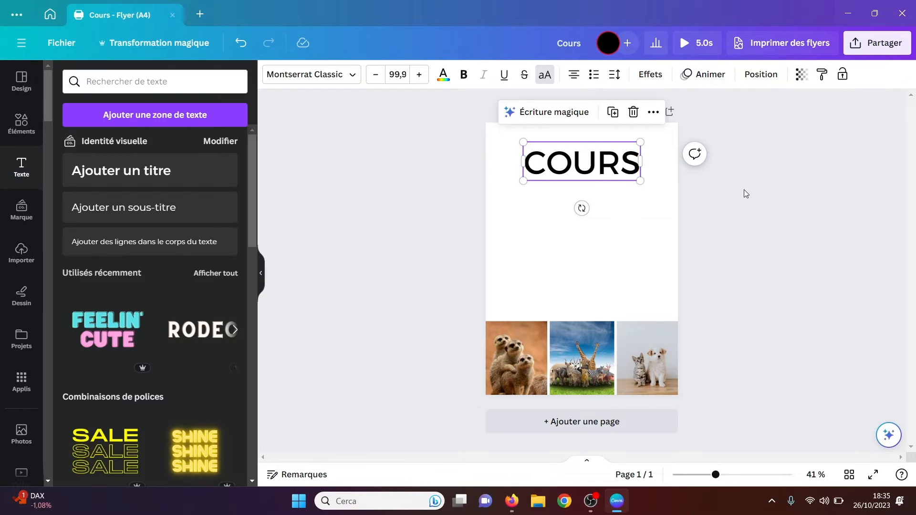
left_click(766, 200)
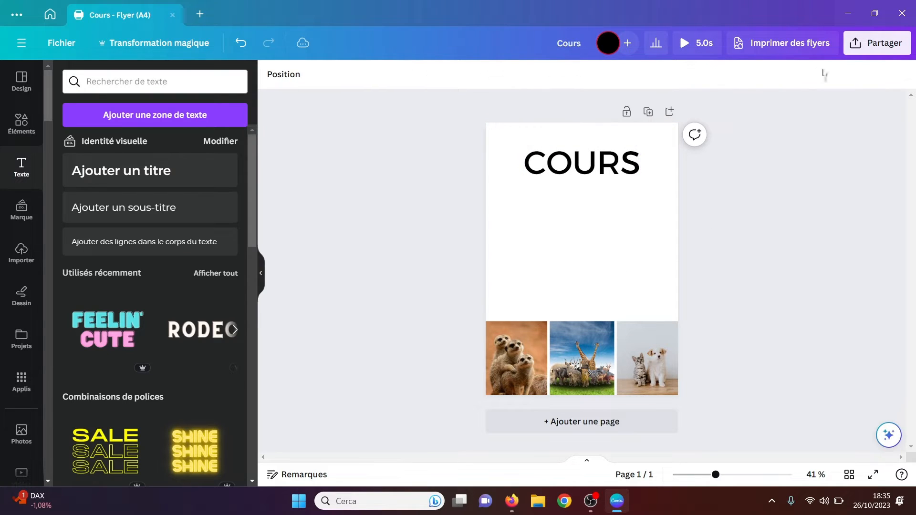
left_click(702, 44)
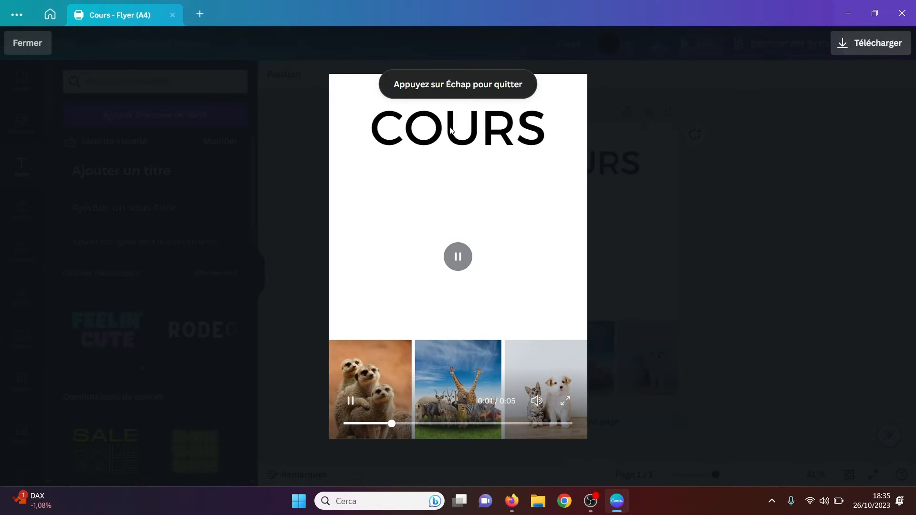
left_click(788, 225)
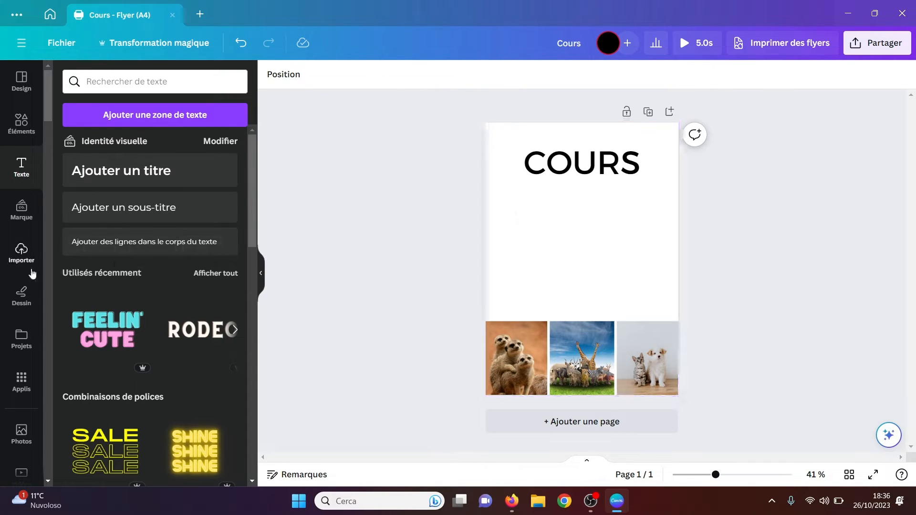
scroll(47, 265, "down", 5)
scroll(47, 267, "down", 5)
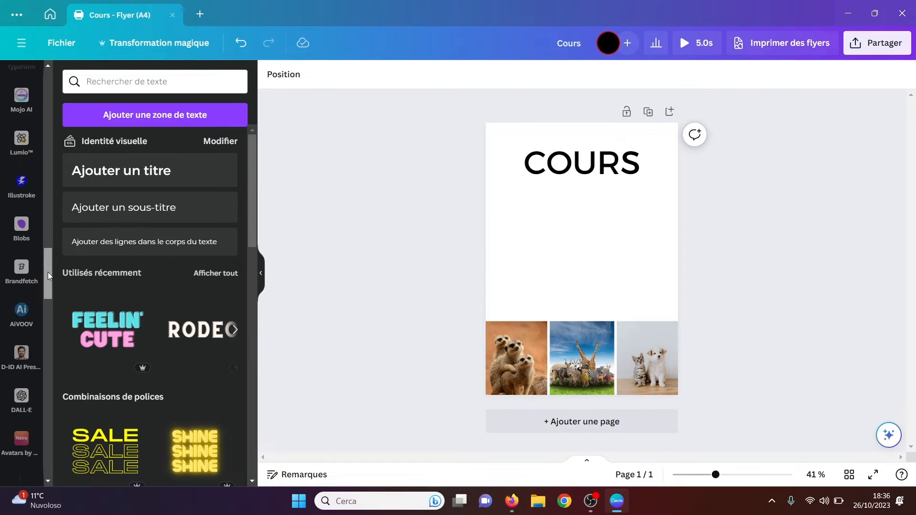
left_click_drag(48, 275, 50, 140)
left_click(261, 273)
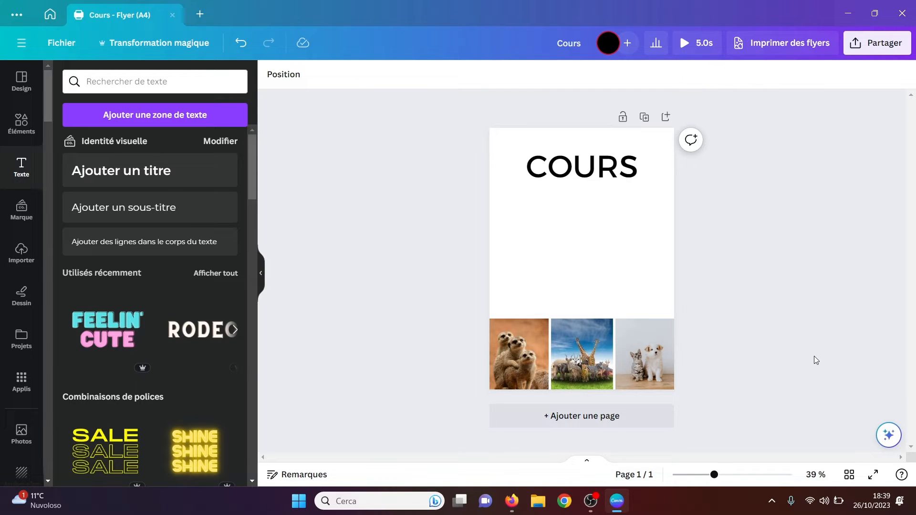
- Generate text on the page with Écriture magique from the prompt "un poeme sur un chat"
left_click(890, 436)
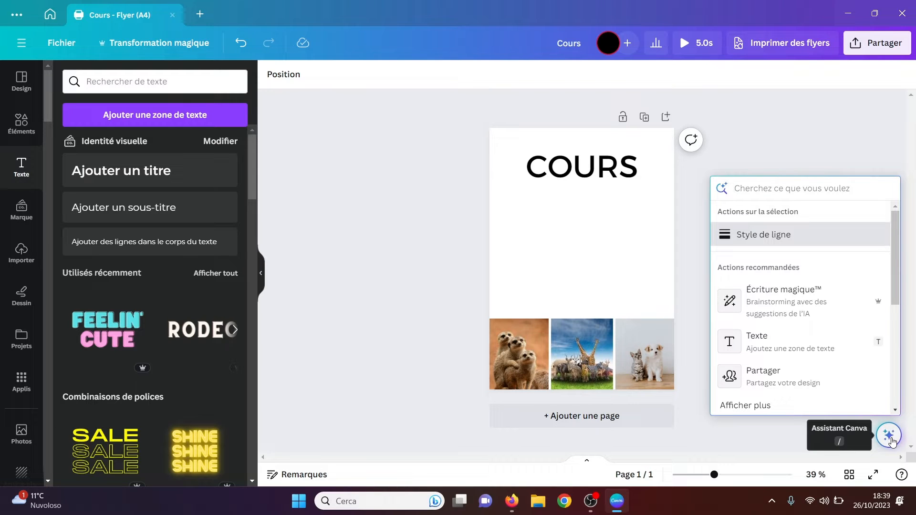
left_click(788, 303)
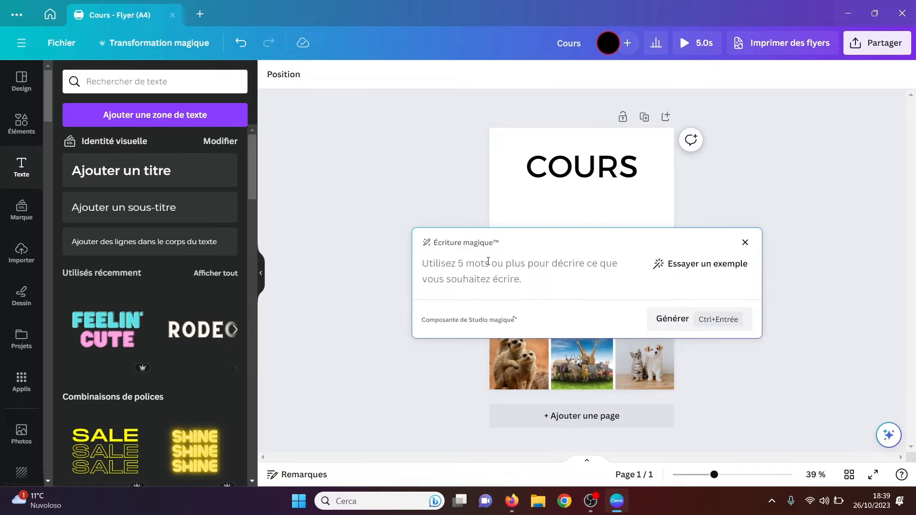
type("un poeme sur un chat")
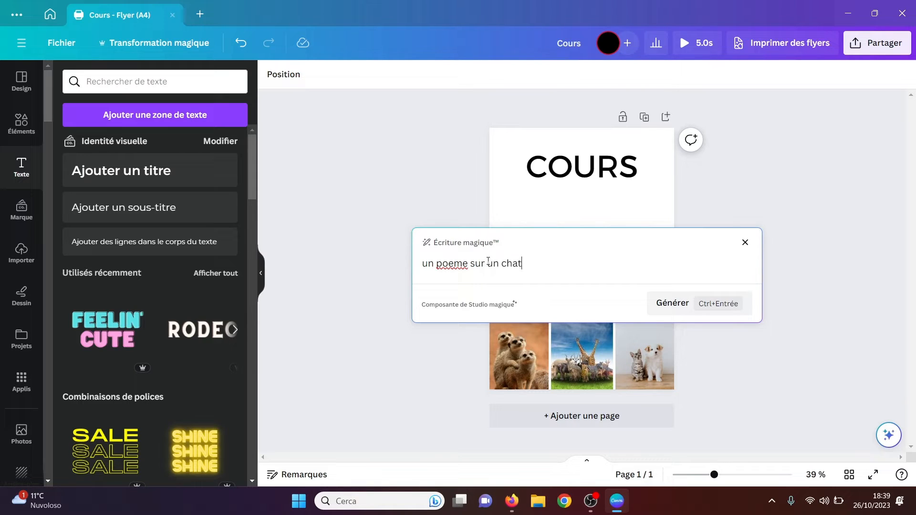
key("Return")
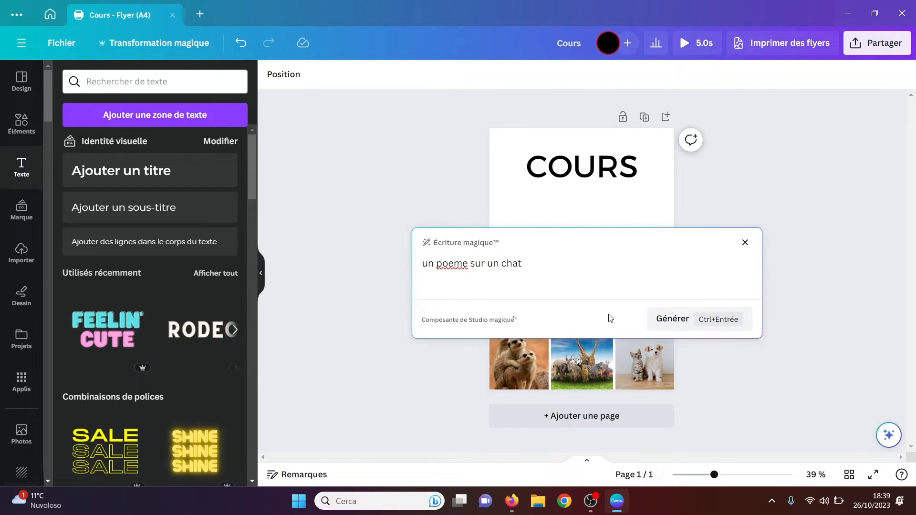
left_click(670, 318)
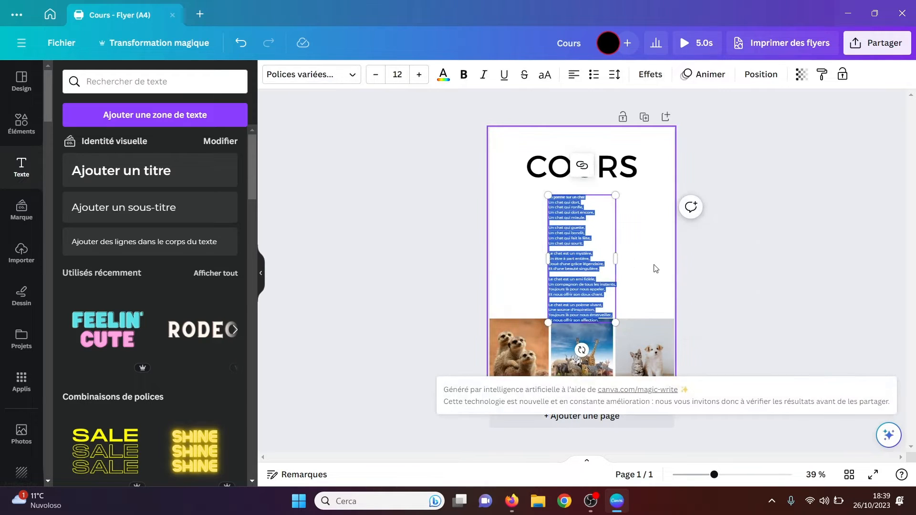
- Shrink the generated poem to font size 10 and place it below the title in the left half of the page
left_click_drag(603, 304, 603, 304)
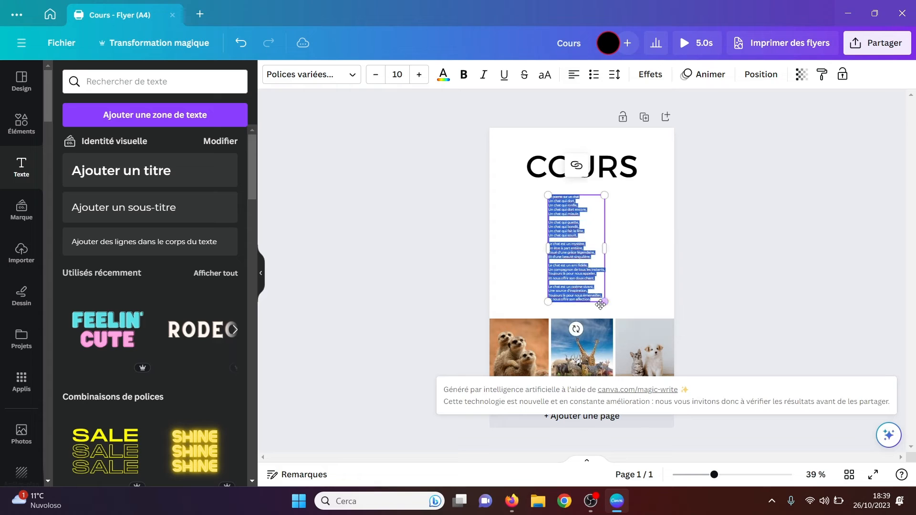
left_click(721, 282)
left_click(580, 266)
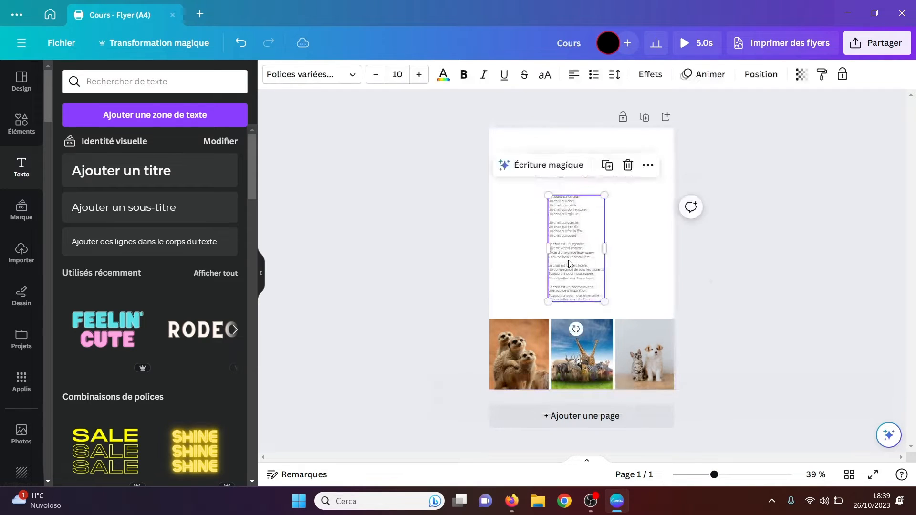
left_click_drag(568, 259, 529, 257)
left_click(614, 249)
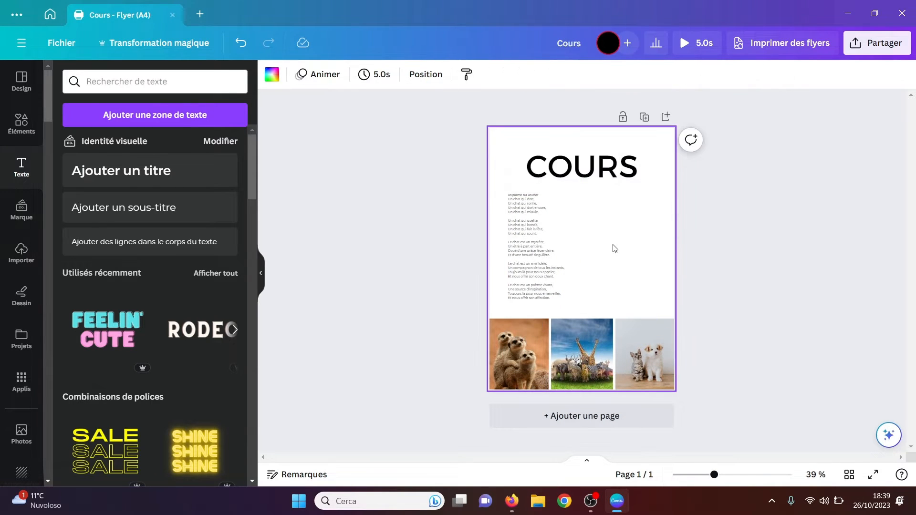
- Summarize the poem with Écriture magique and narrow its text box to leave a margin on the page's right side
left_click(530, 241)
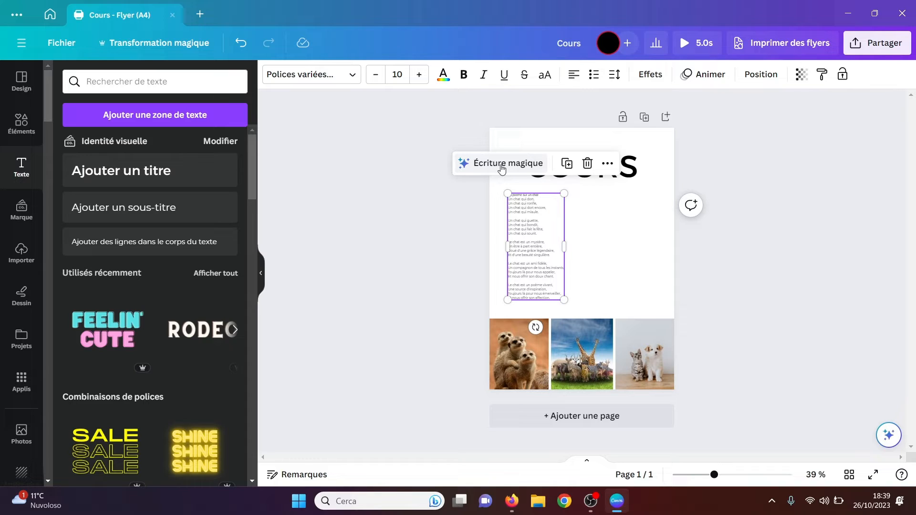
left_click(501, 163)
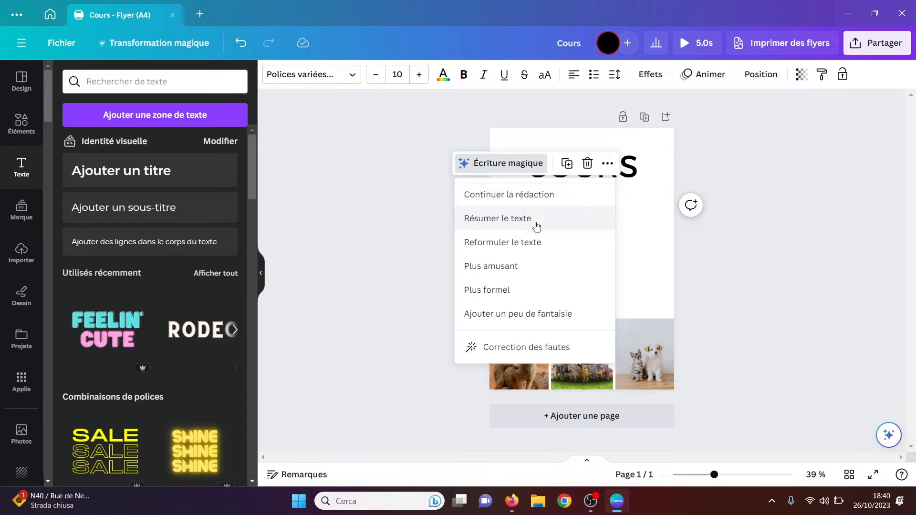
left_click(531, 223)
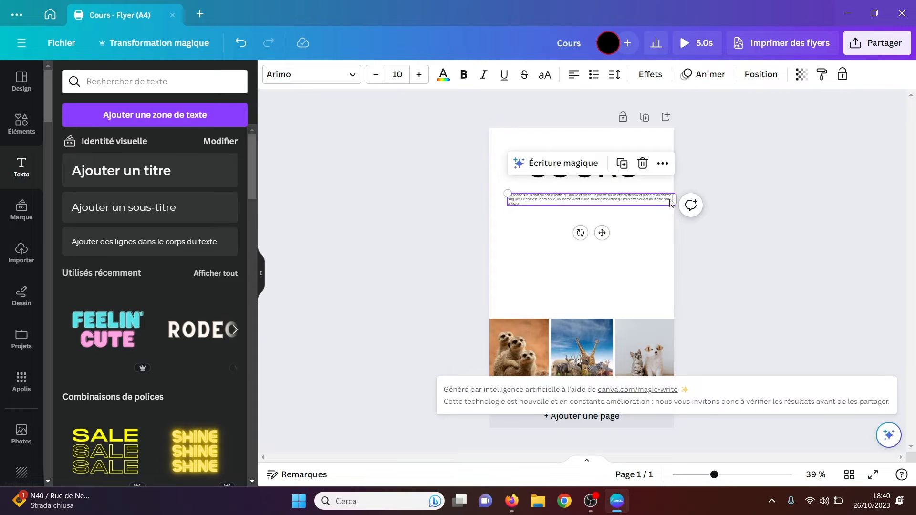
left_click_drag(674, 199, 656, 200)
left_click(702, 260)
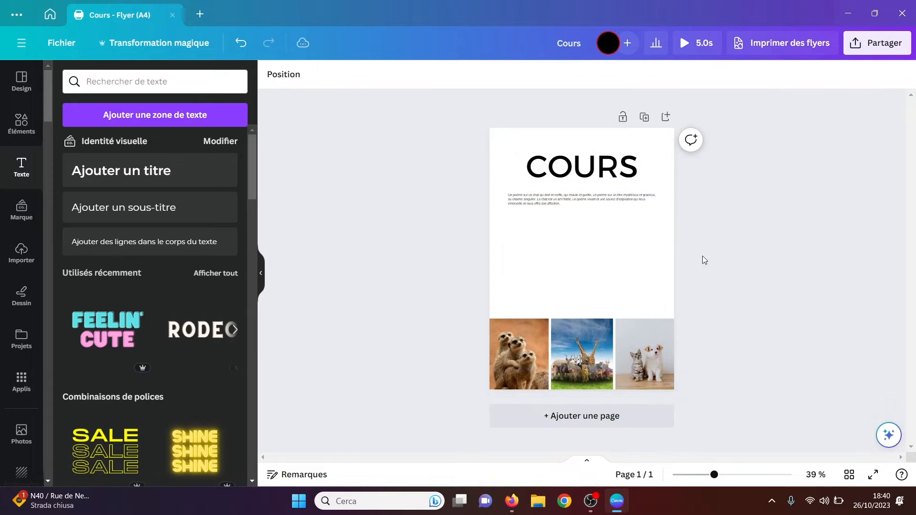
- Look at the Écriture magique options for the summary text and return to the Canva home page
left_click(571, 201)
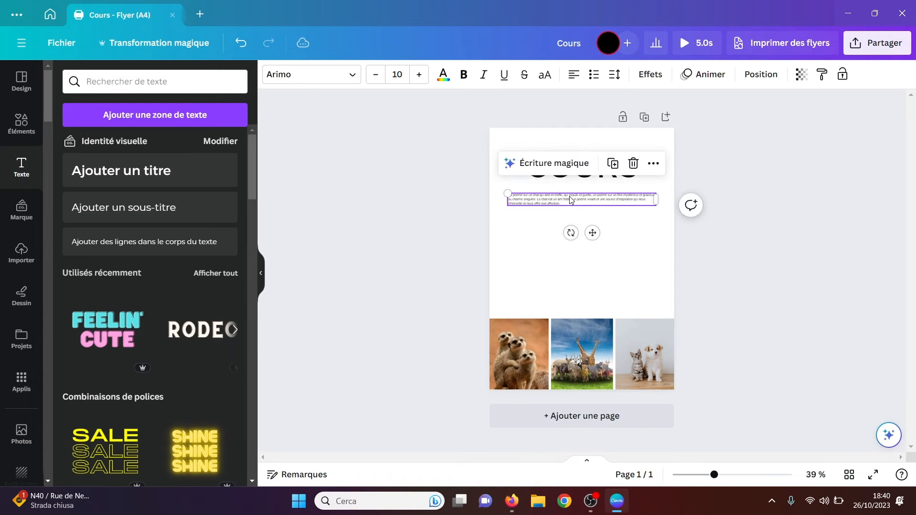
left_click(555, 165)
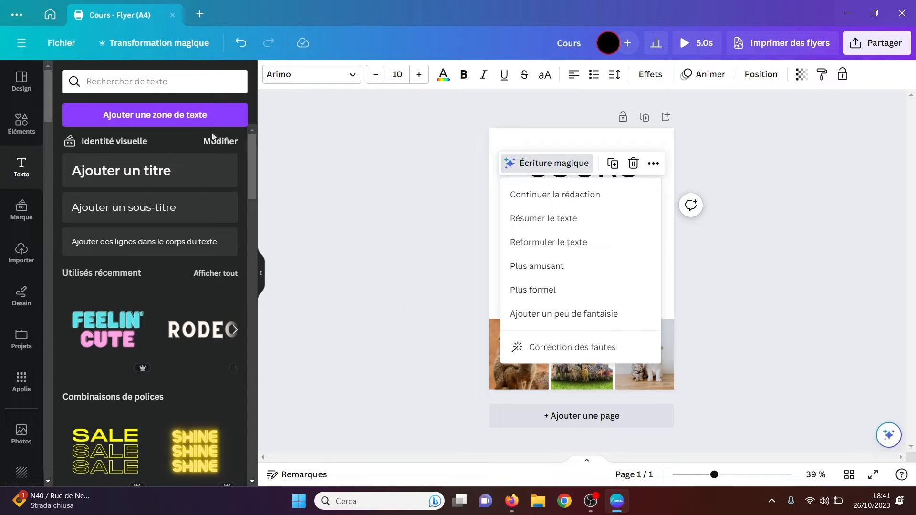
left_click(50, 15)
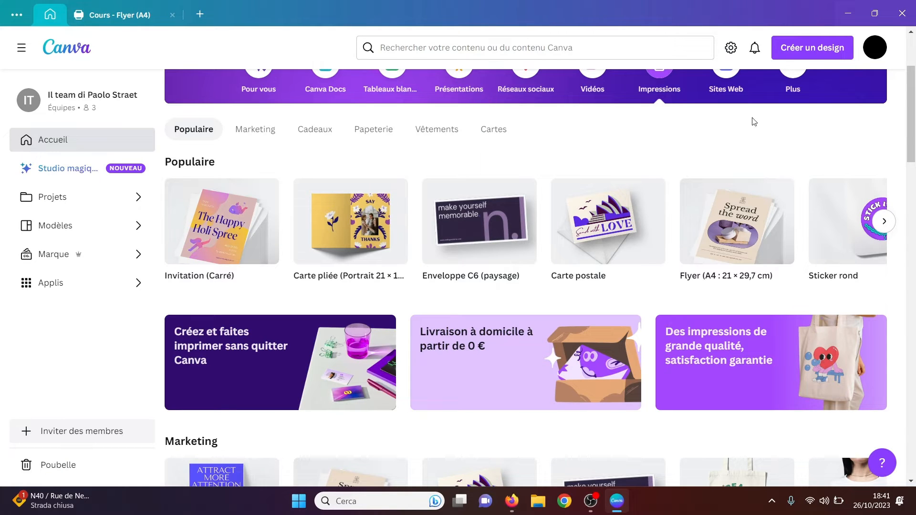
scroll(514, 135, "up", 3)
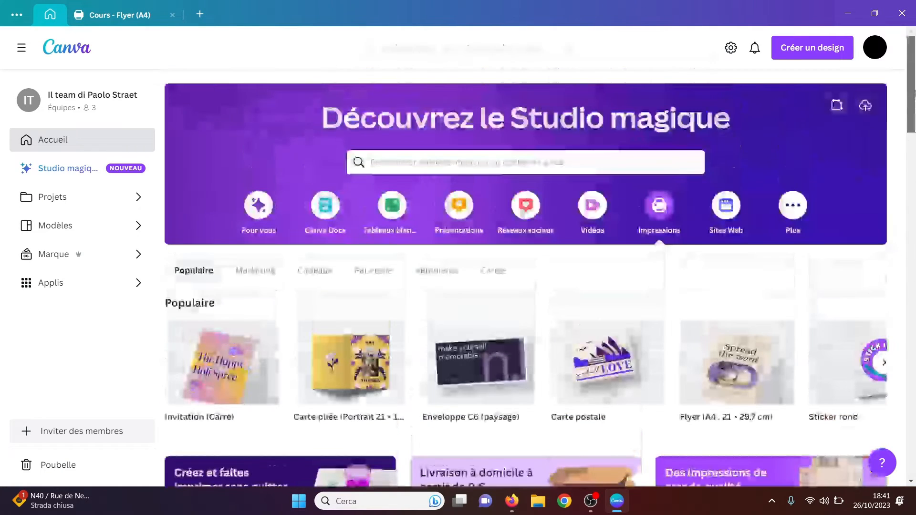
- Browse the presentation categories and display all of the 16:9 presentation templates
left_click(459, 205)
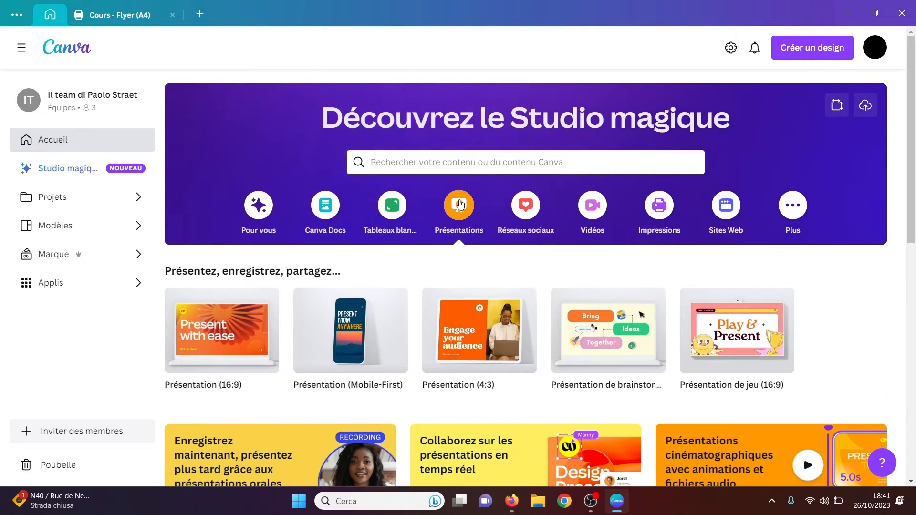
mouse_move(211, 334)
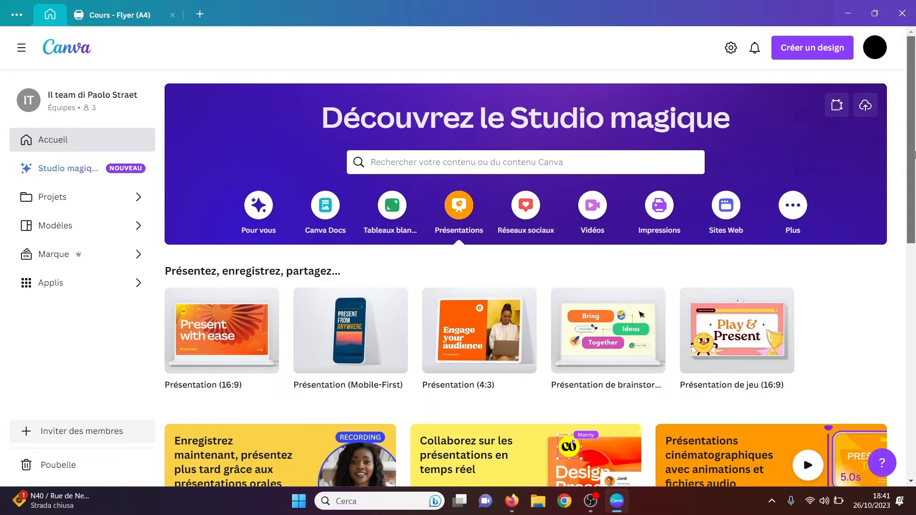
left_click_drag(911, 156, 911, 315)
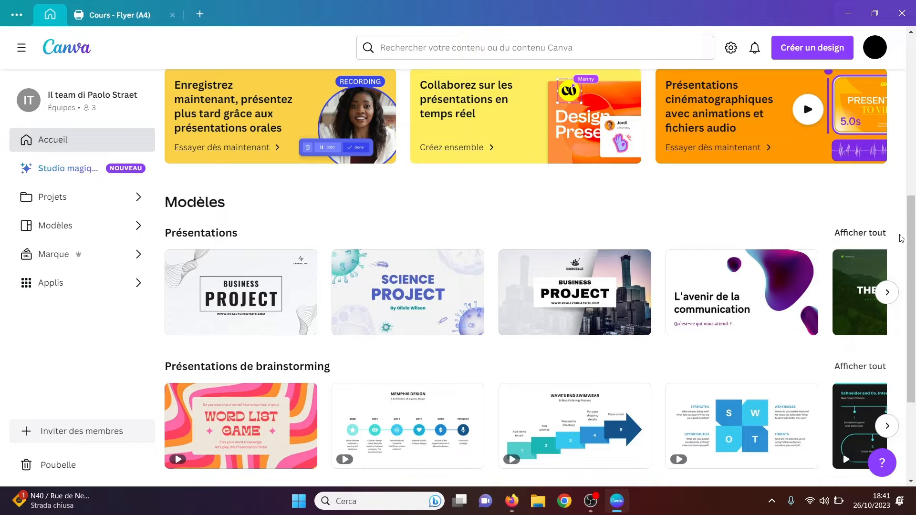
left_click(863, 234)
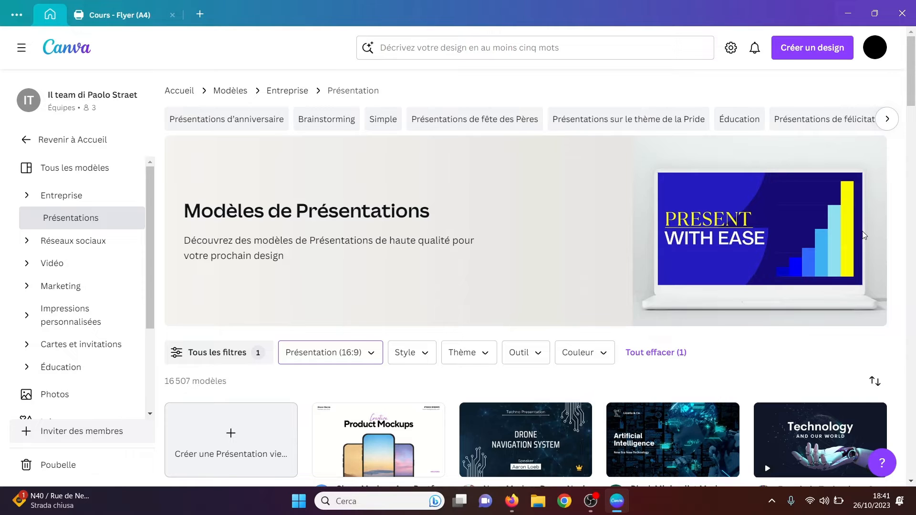
left_click_drag(913, 101, 914, 134)
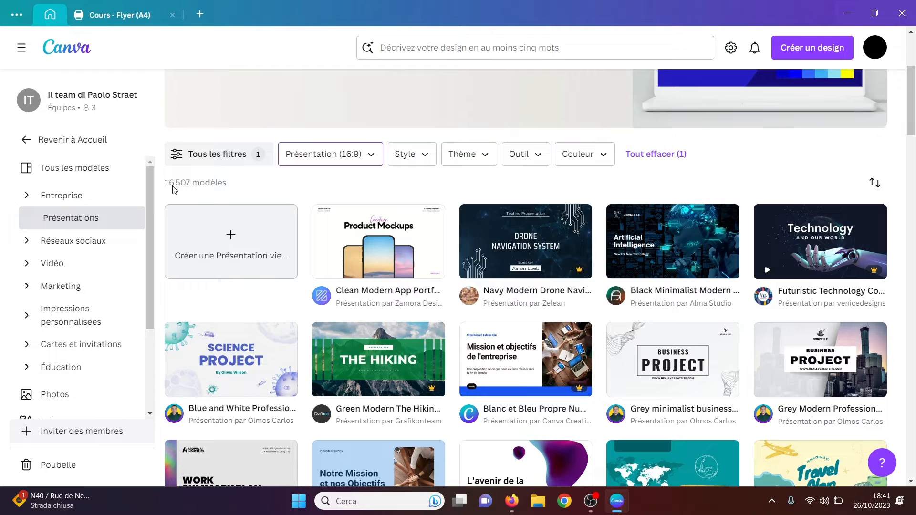
mouse_move(386, 243)
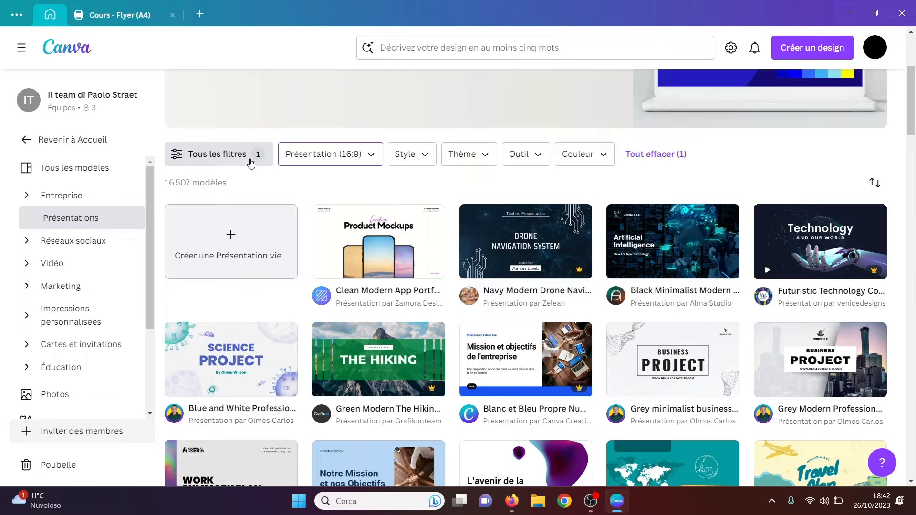
- Filter the presentation templates by the subject Sciences
left_click(230, 155)
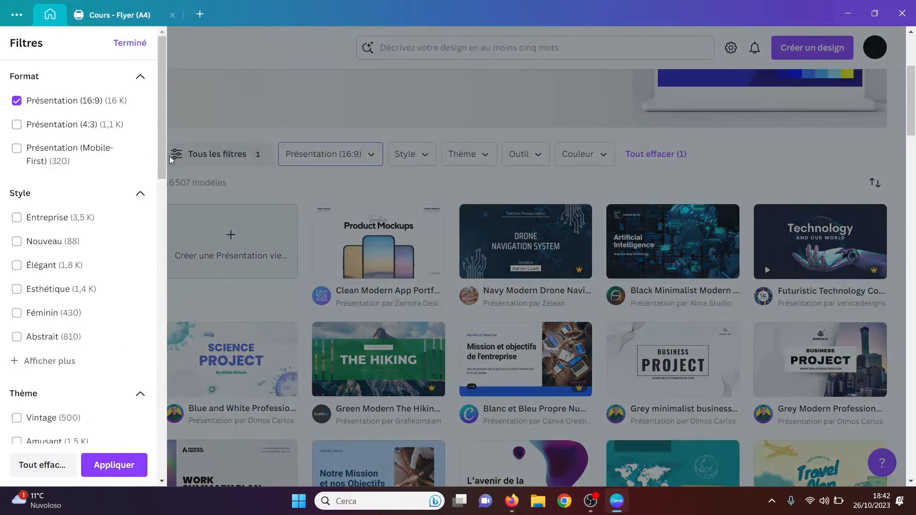
left_click_drag(159, 157, 156, 374)
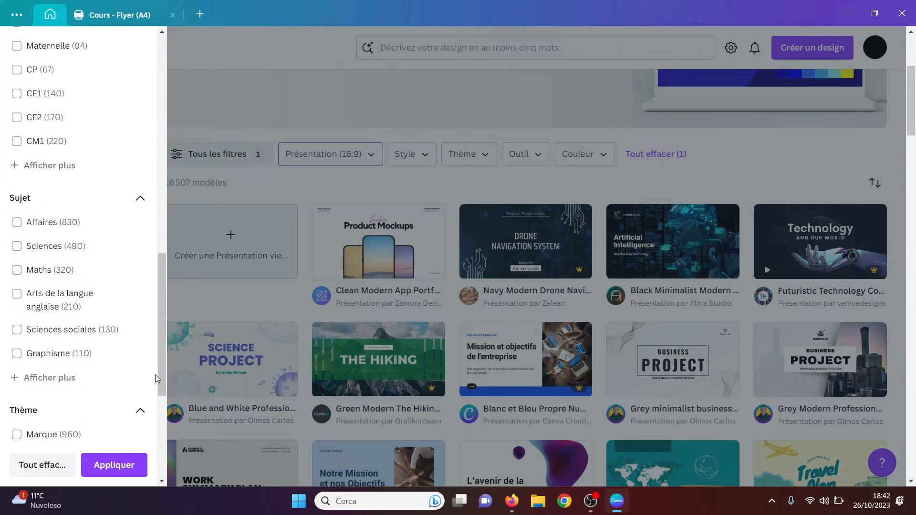
left_click(57, 247)
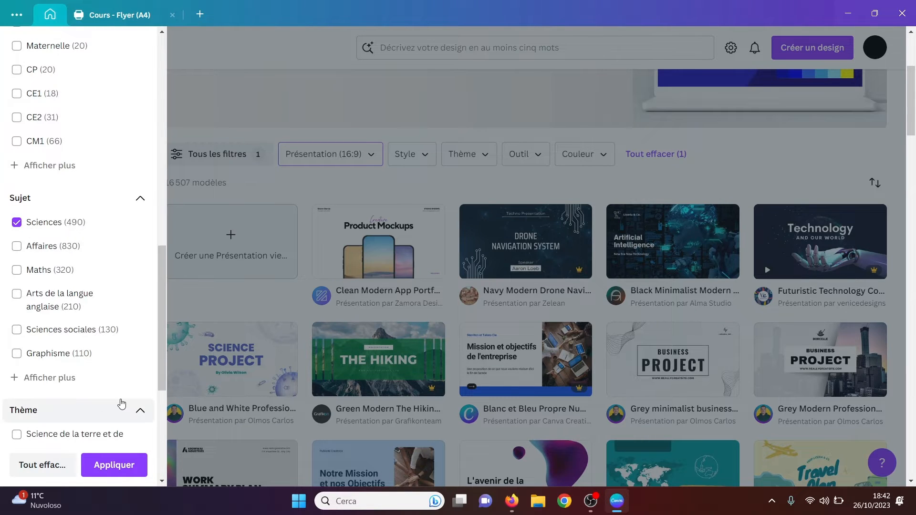
left_click(111, 471)
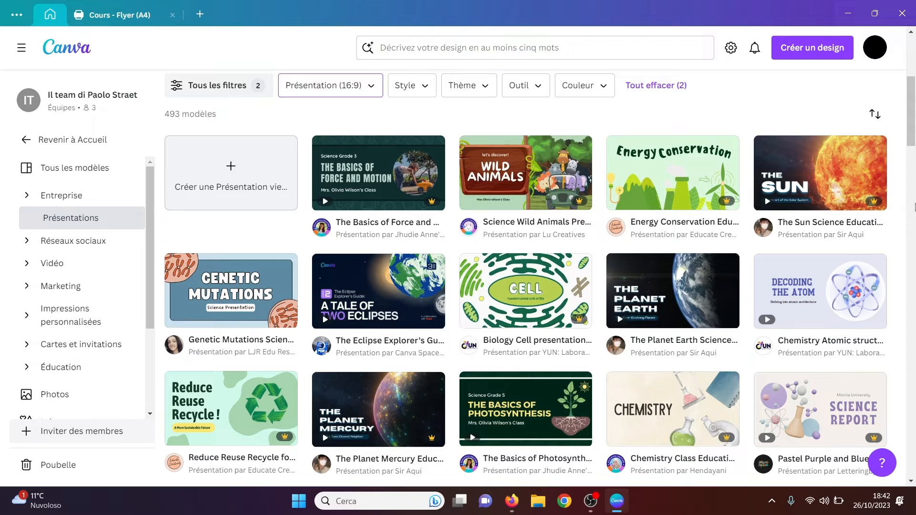
- Preview several slides of the Energy Conservation presentation template and open the template for customization
mouse_move(682, 296)
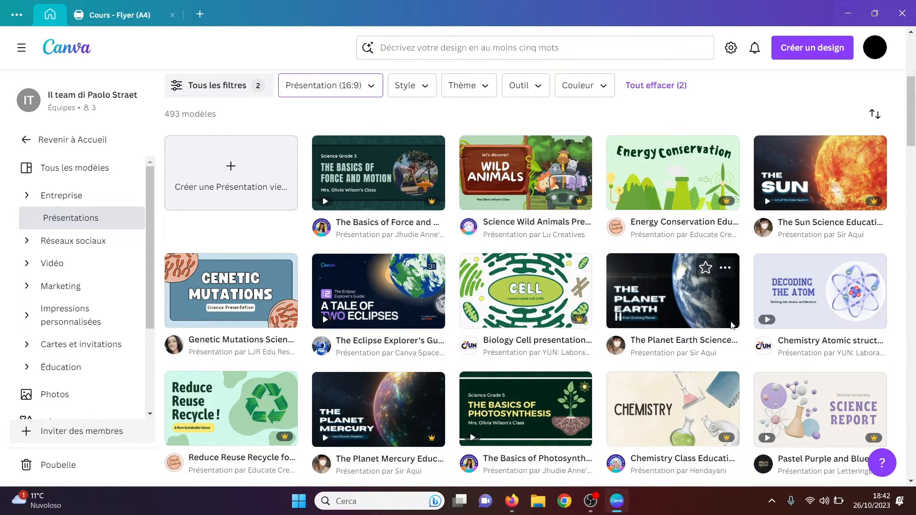
mouse_move(724, 193)
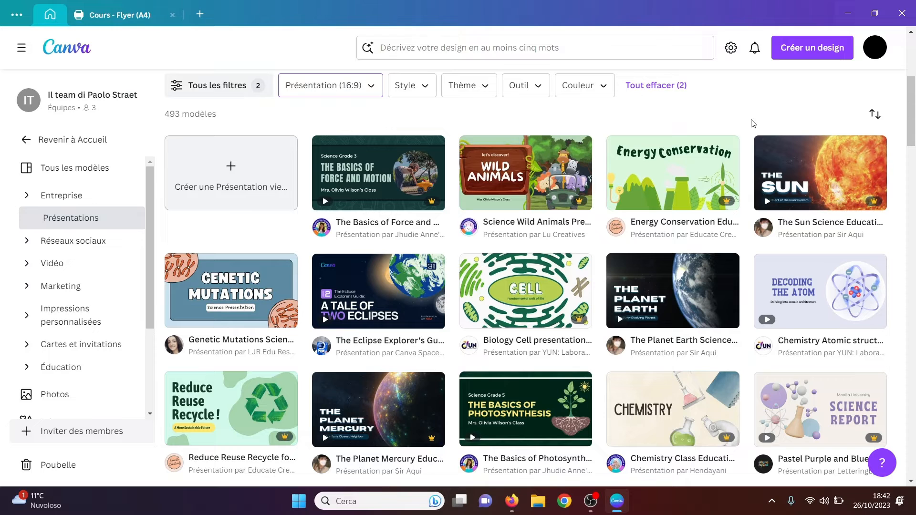
left_click(679, 175)
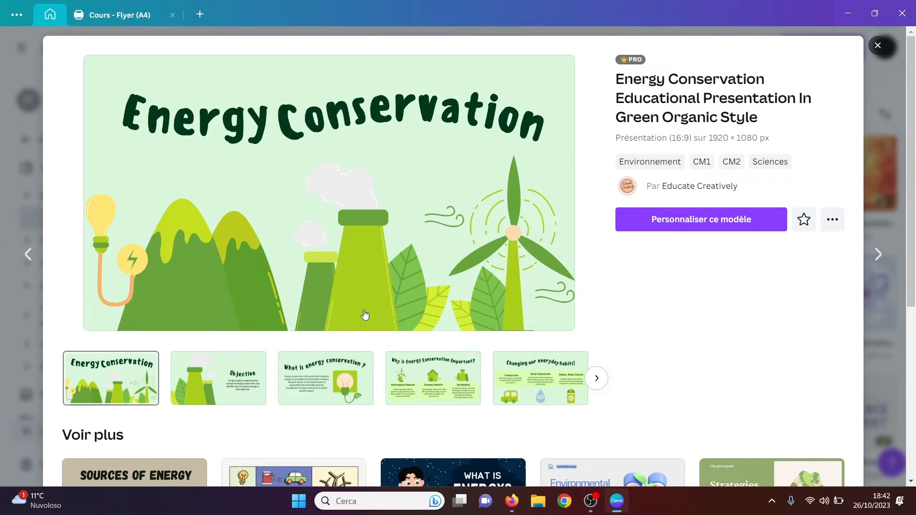
left_click(257, 391)
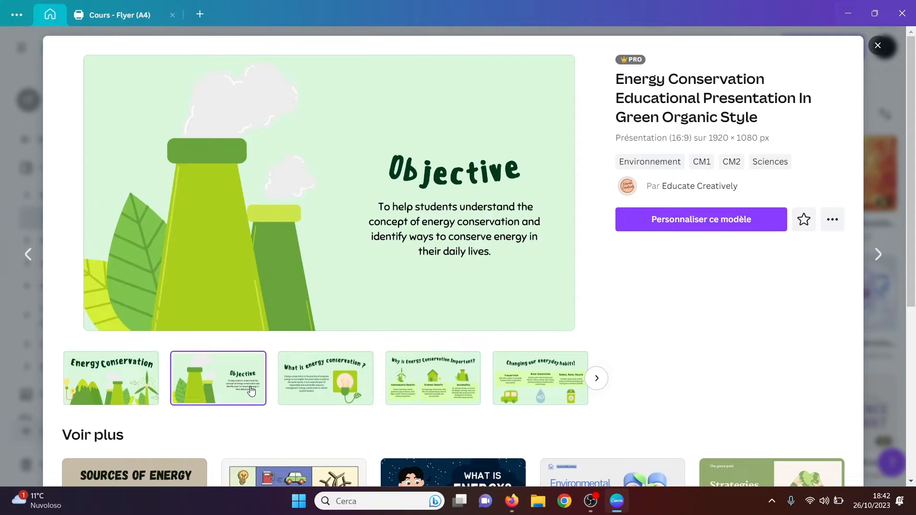
left_click(347, 387)
left_click(414, 381)
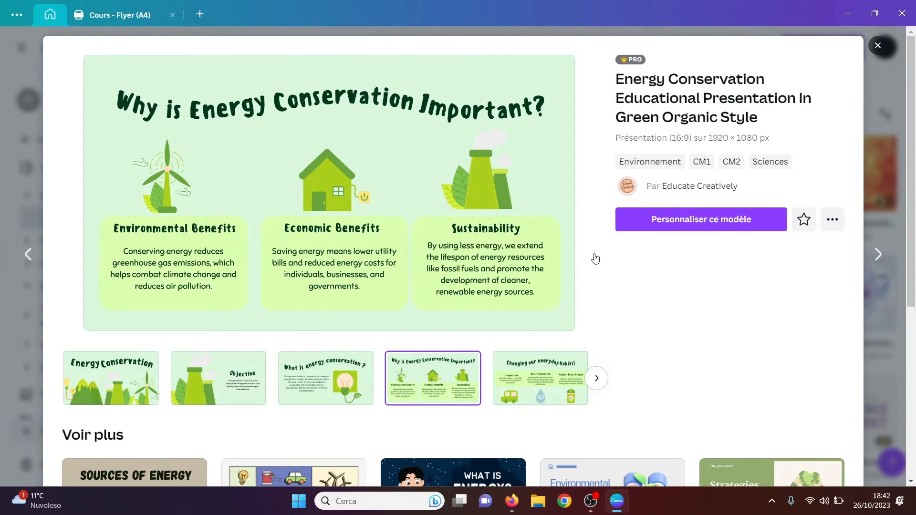
left_click(689, 223)
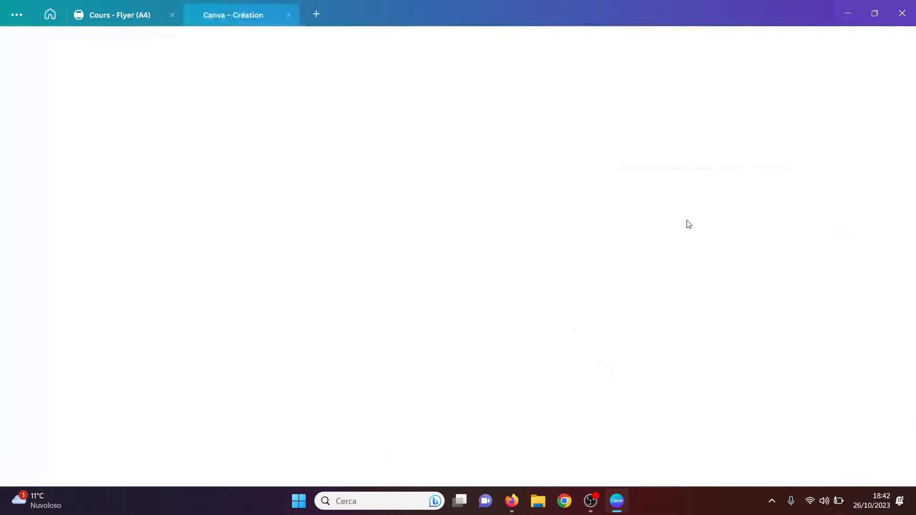
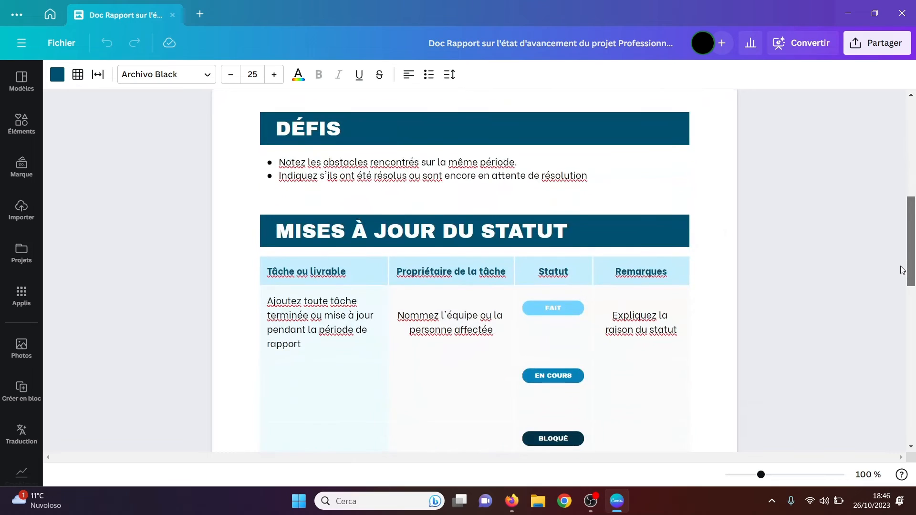
- Look through the project status report document from start to end and open its conversion to a presentation with De Docs à Prez'
left_click_drag(909, 269, 914, 125)
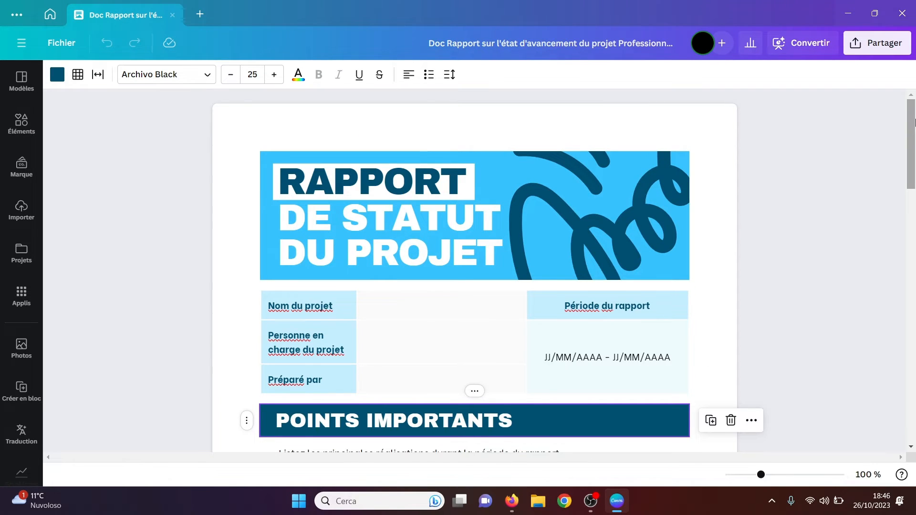
left_click_drag(915, 123, 910, 380)
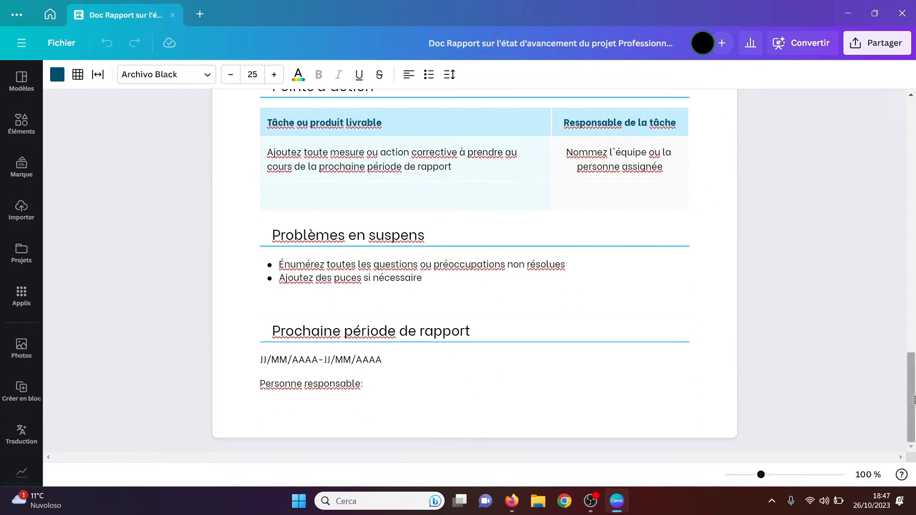
left_click_drag(911, 386, 911, 102)
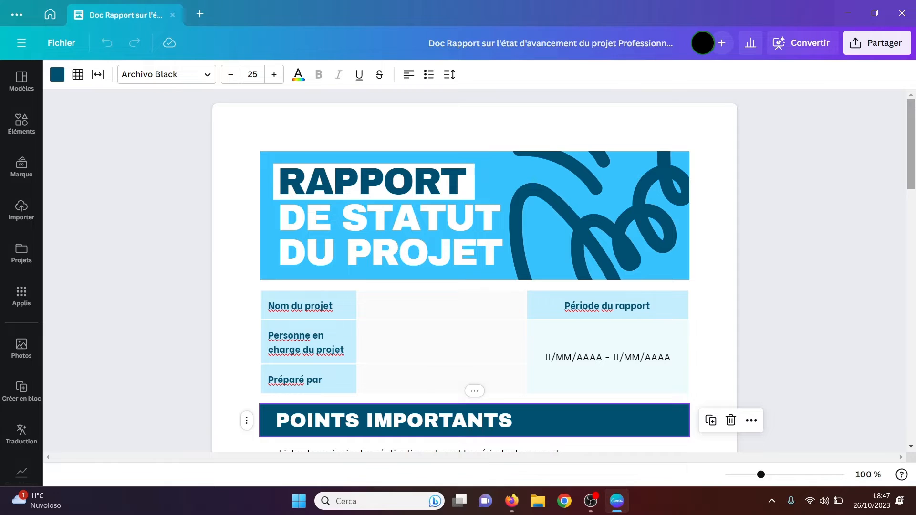
left_click(804, 45)
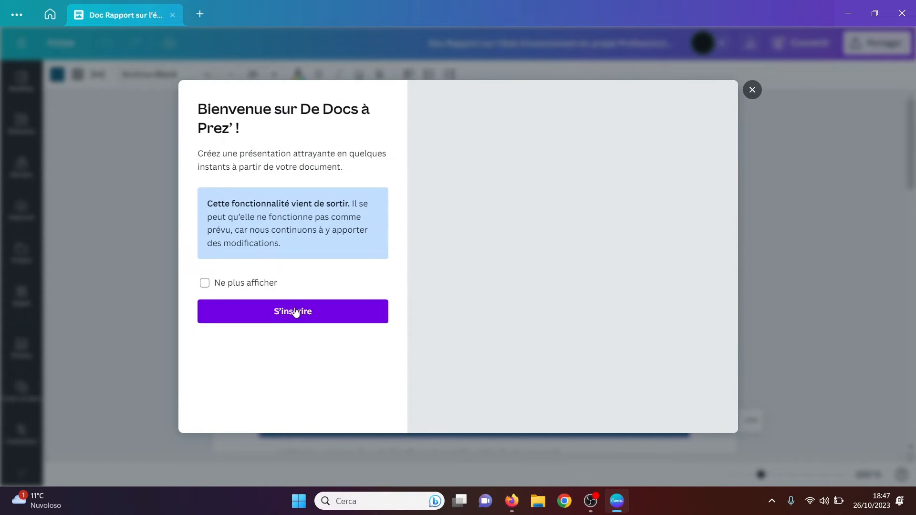
left_click(296, 312)
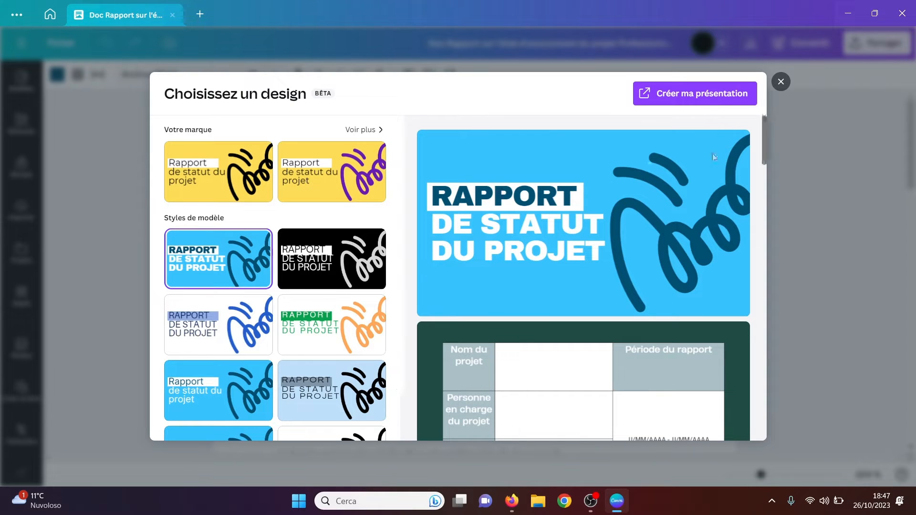
- Preview the brand and template styles for the converted report, including black, white-blue and yellow, and leave without creating the presentation
left_click_drag(764, 149, 758, 254)
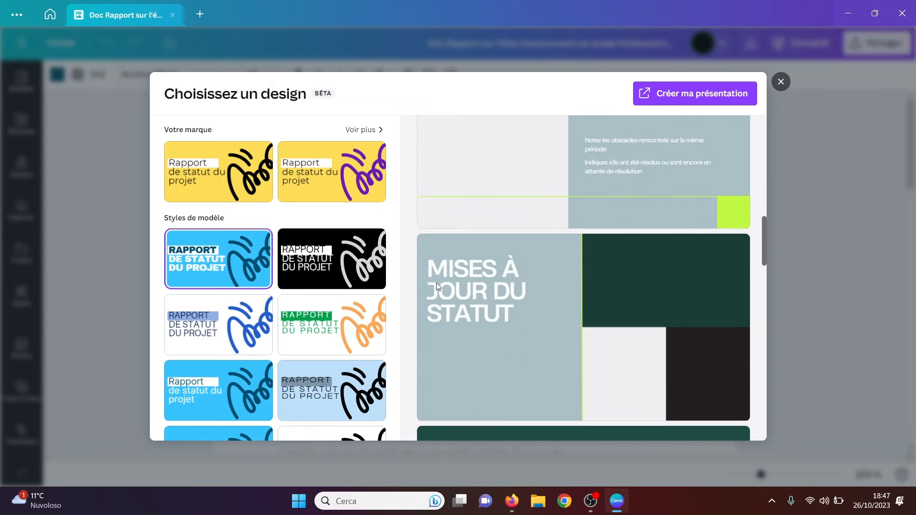
left_click(334, 272)
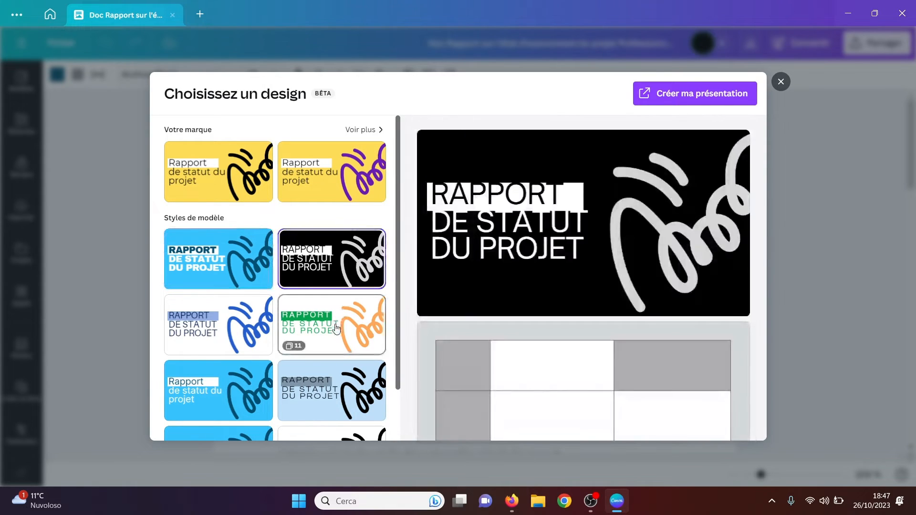
left_click(336, 329)
left_click(218, 324)
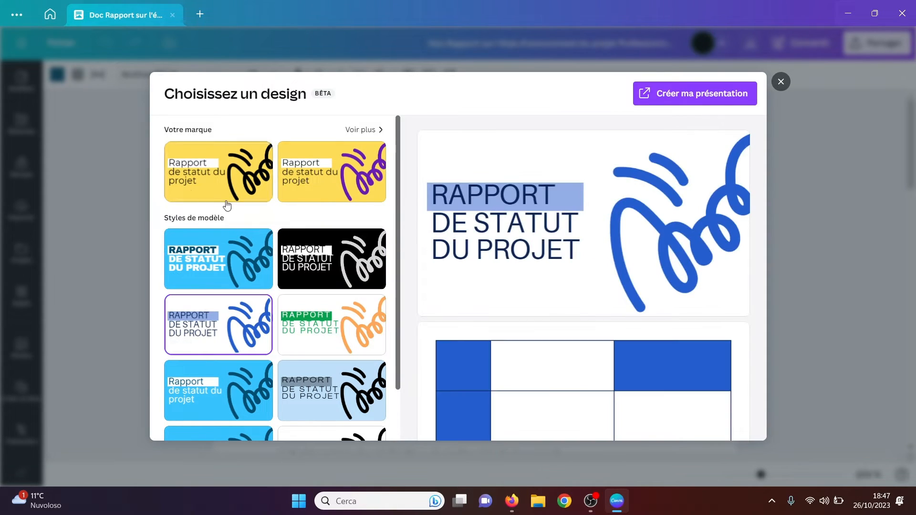
left_click(227, 204)
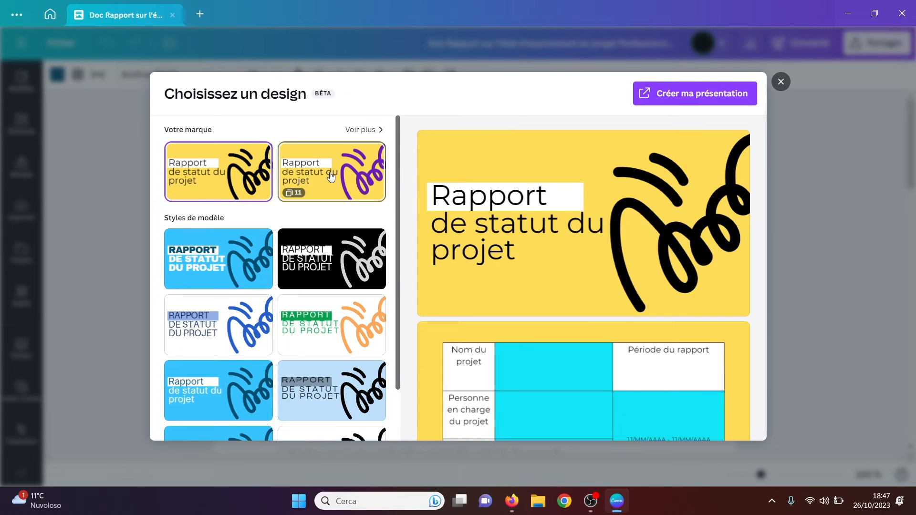
left_click(331, 177)
left_click(219, 390)
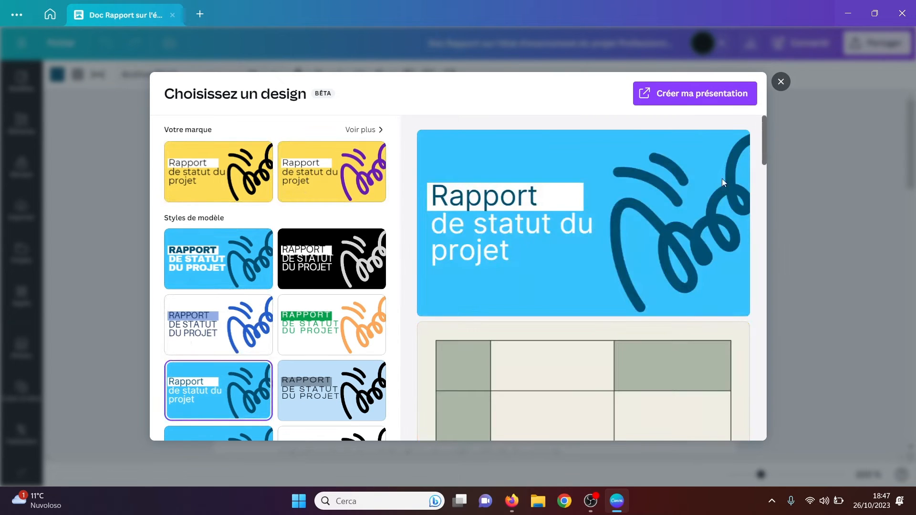
left_click_drag(763, 147, 775, 98)
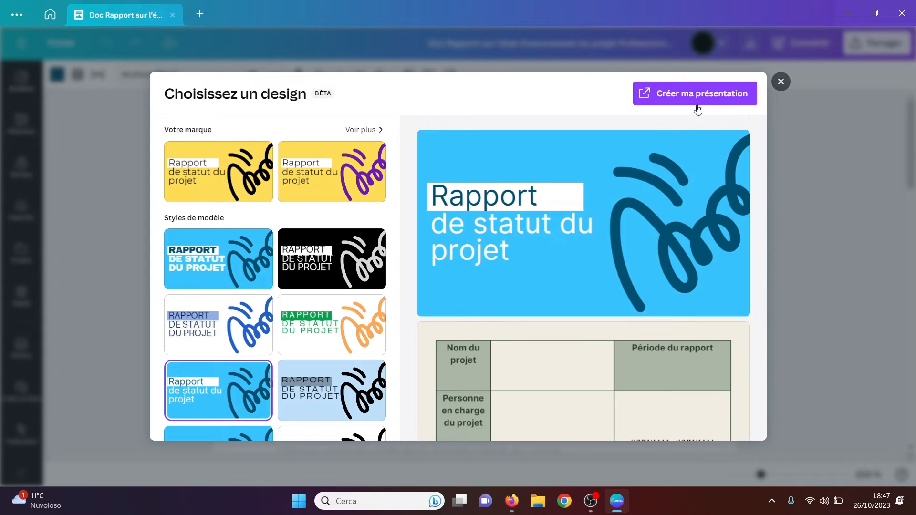
left_click(321, 274)
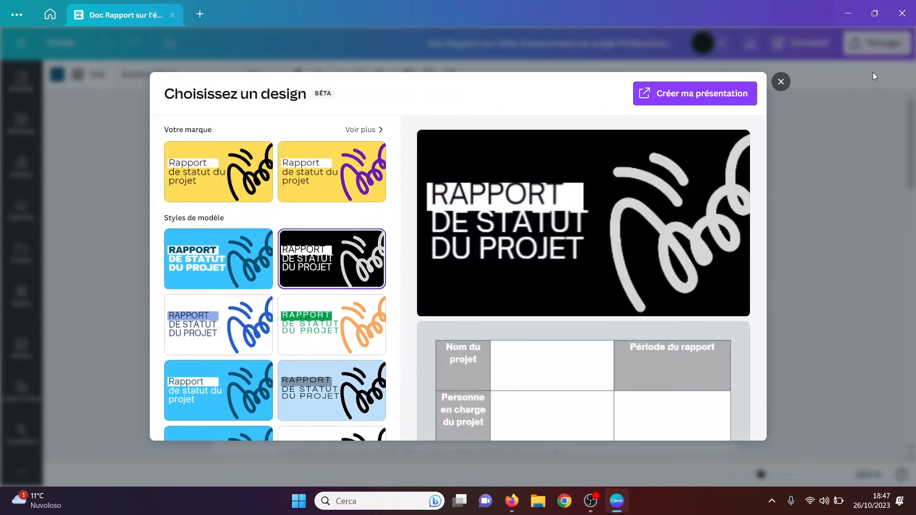
left_click(781, 83)
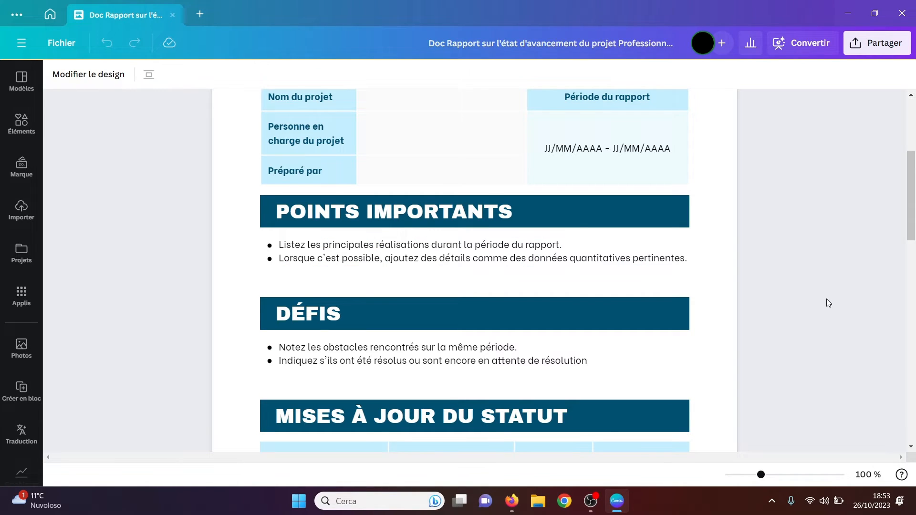
- Close the report document and create a blank online whiteboard with its available elements on display
left_click(175, 15)
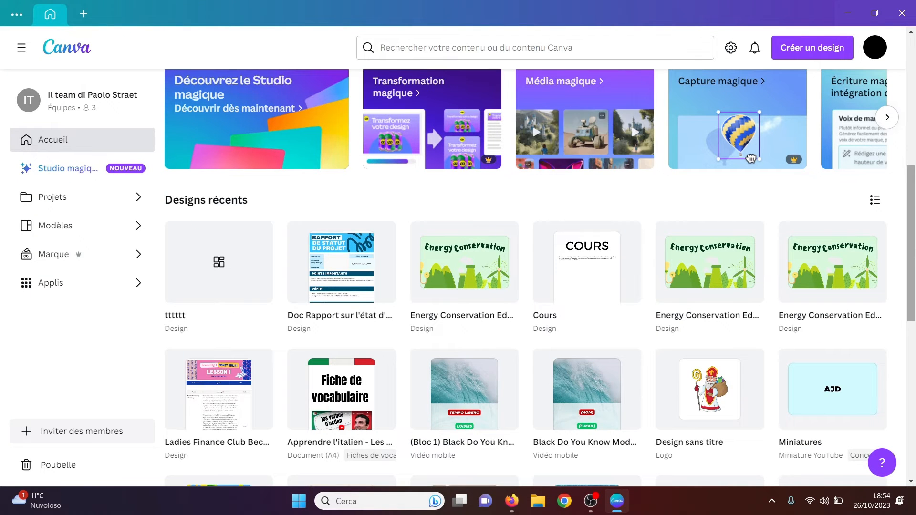
scroll(501, 162, "up", 8)
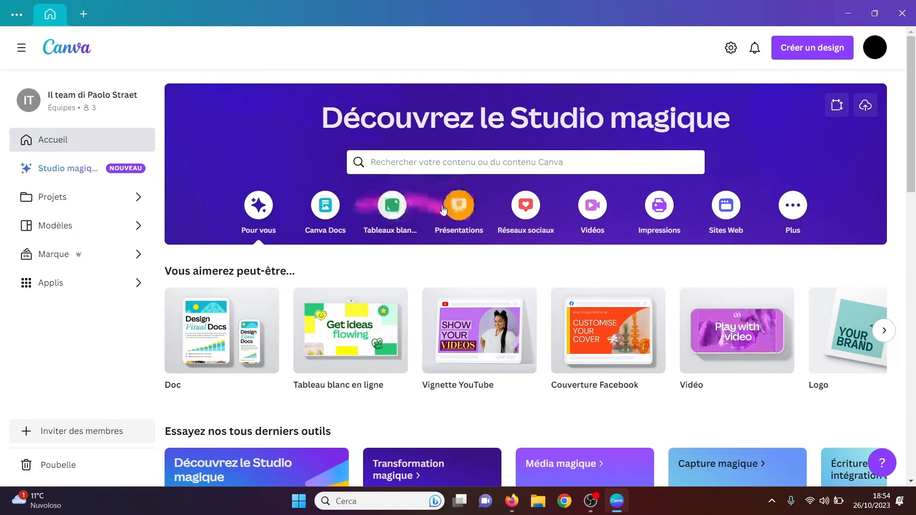
left_click(399, 210)
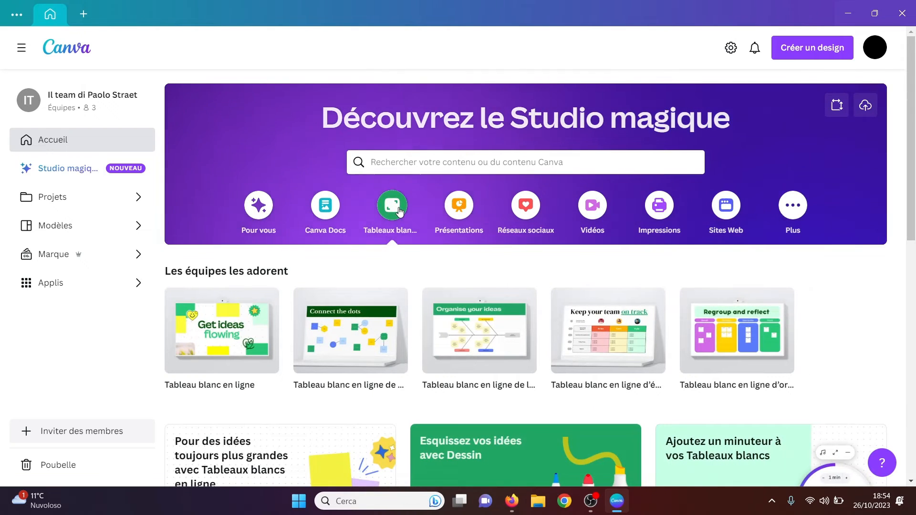
left_click(208, 343)
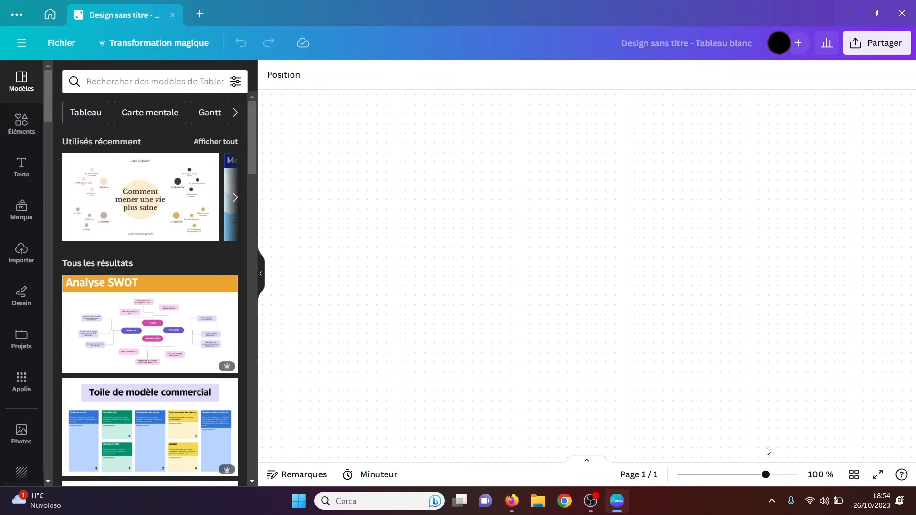
left_click(19, 125)
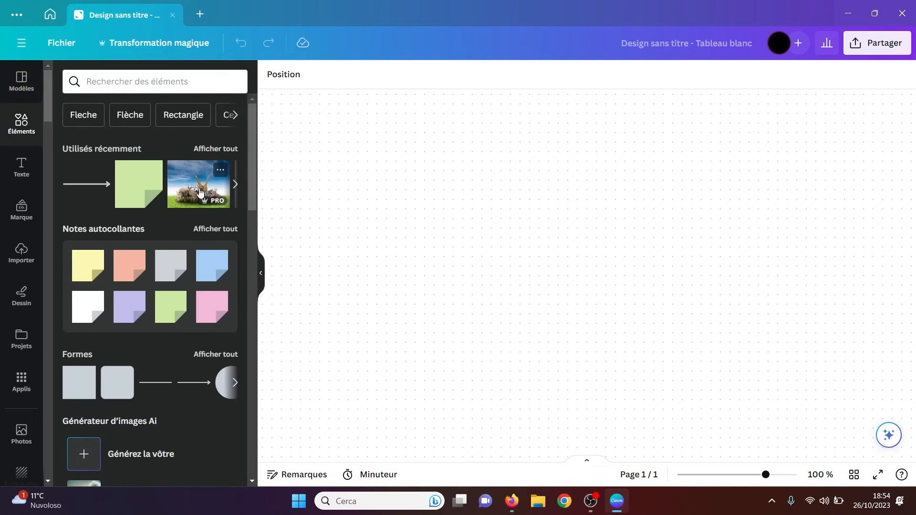
- Add a green sticky note to the whiteboard with the text "uuuuuu"
left_click(139, 192)
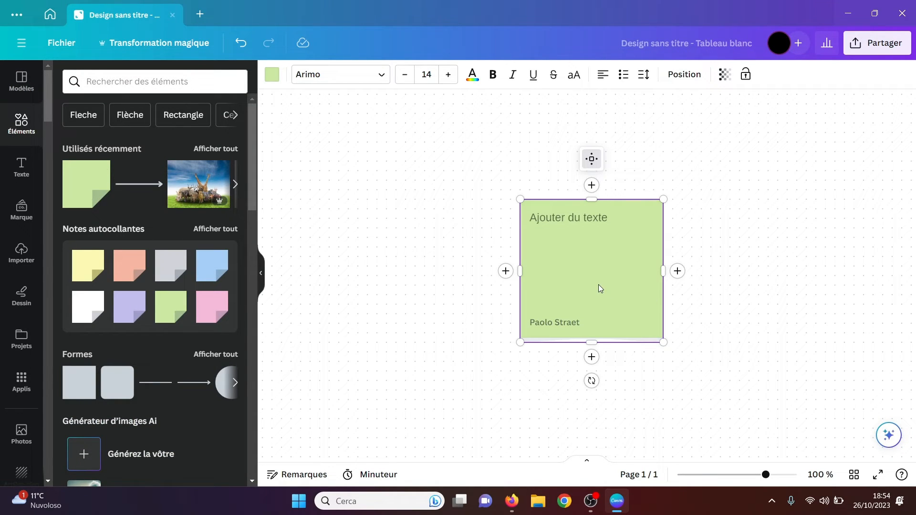
type("uuuuuu")
left_click(784, 271)
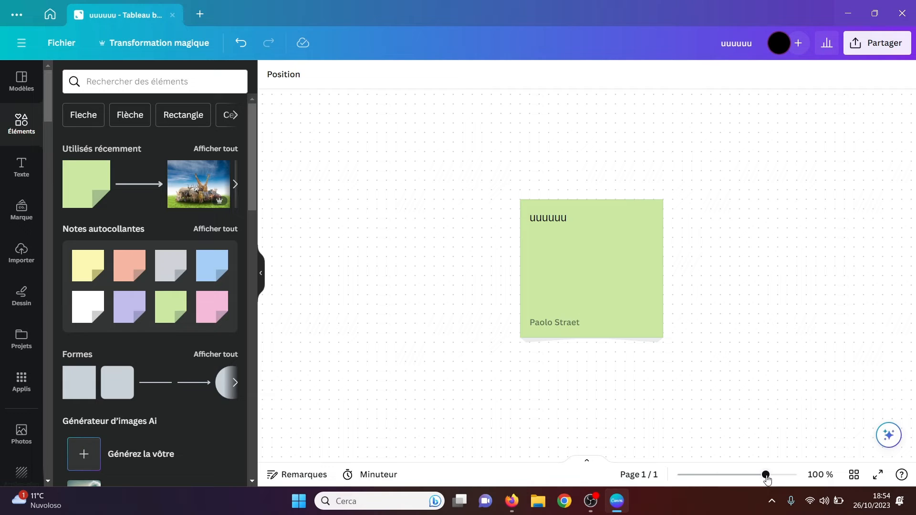
- Add a pink sticky note without text and place it above and to the left of the green note
mouse_move(766, 476)
left_mouse_down()
mouse_move(670, 482)
mouse_move(770, 471)
left_mouse_up()
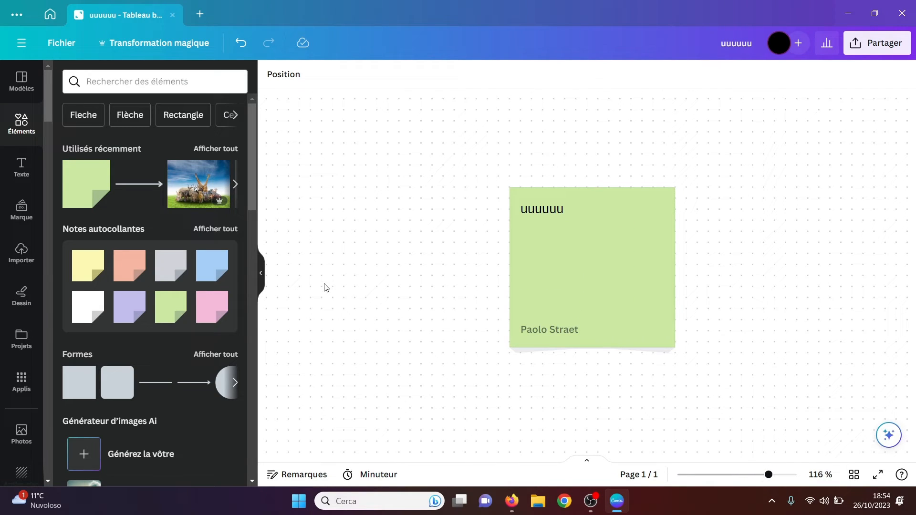
left_click(212, 309)
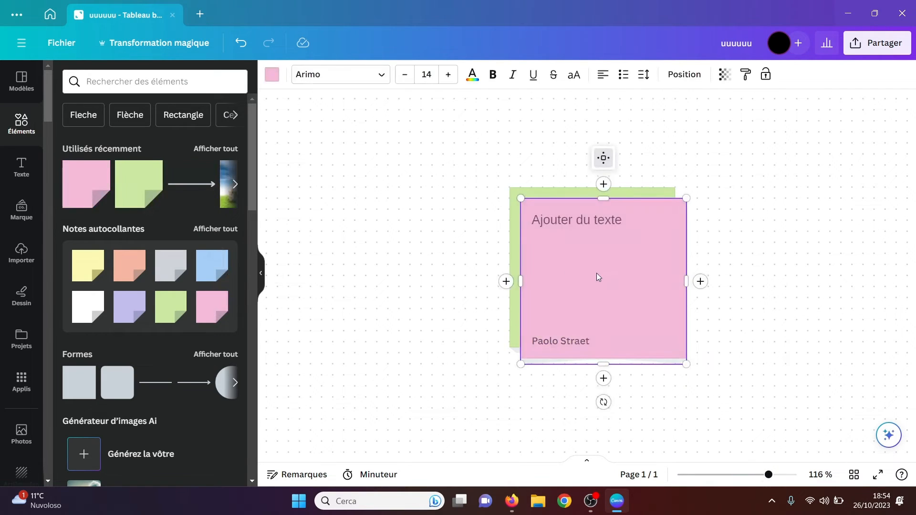
left_click_drag(623, 275, 381, 192)
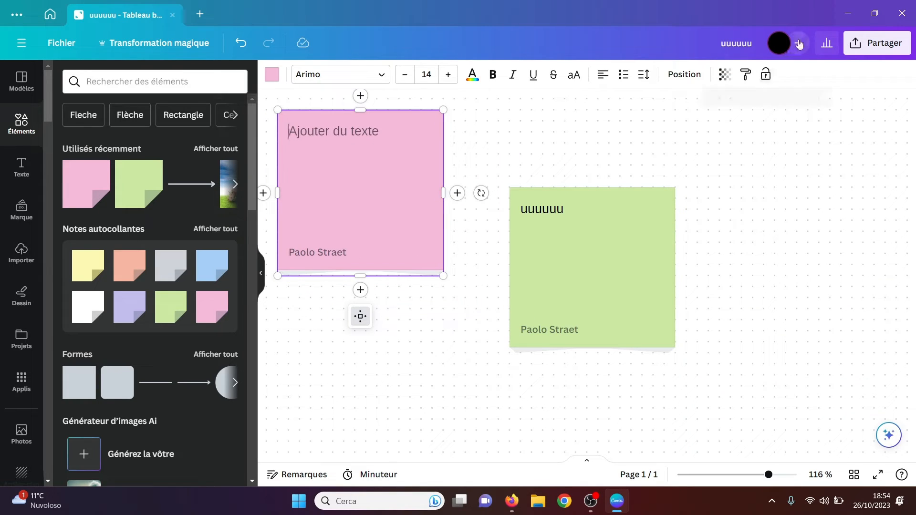
left_click(805, 216)
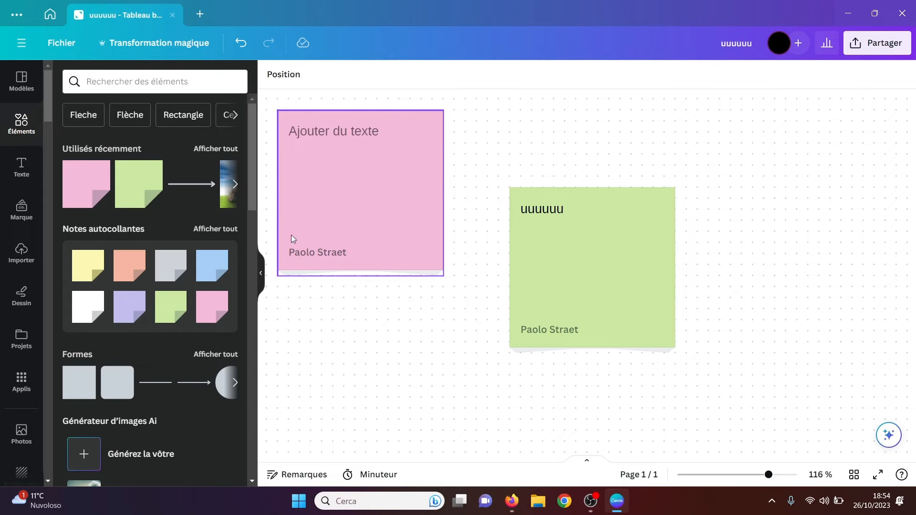
- Connect the pink note to the green note with an arrow and move the green note level with the pink one, further right
left_click(189, 389)
left_click_drag(454, 275, 443, 192)
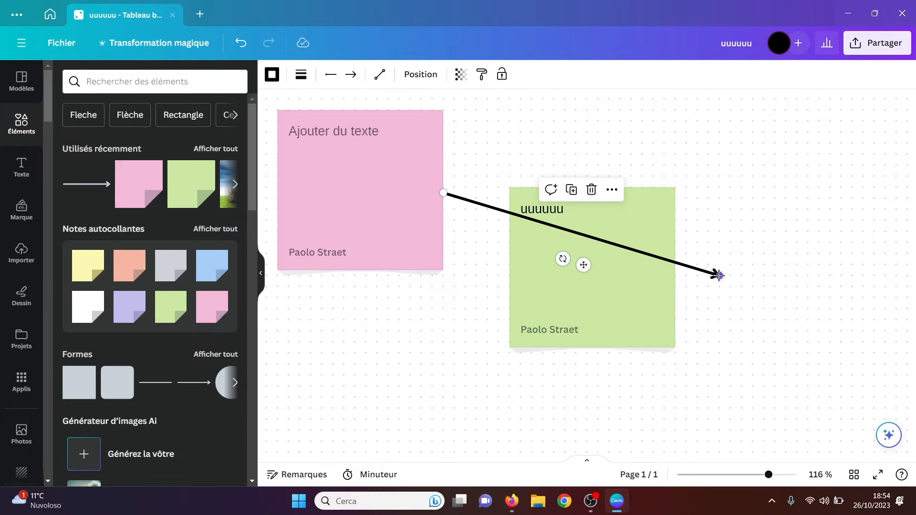
left_click_drag(718, 275, 507, 267)
left_click_drag(566, 256, 773, 174)
left_click(620, 291)
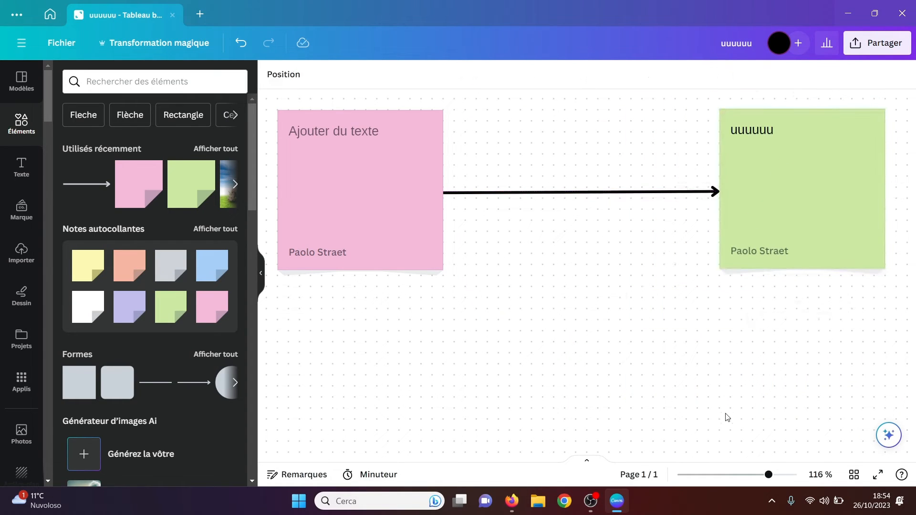
- Add the blue check mark badge from the whiteboard graphics and place it just below the pink note
left_click_drag(768, 476, 745, 475)
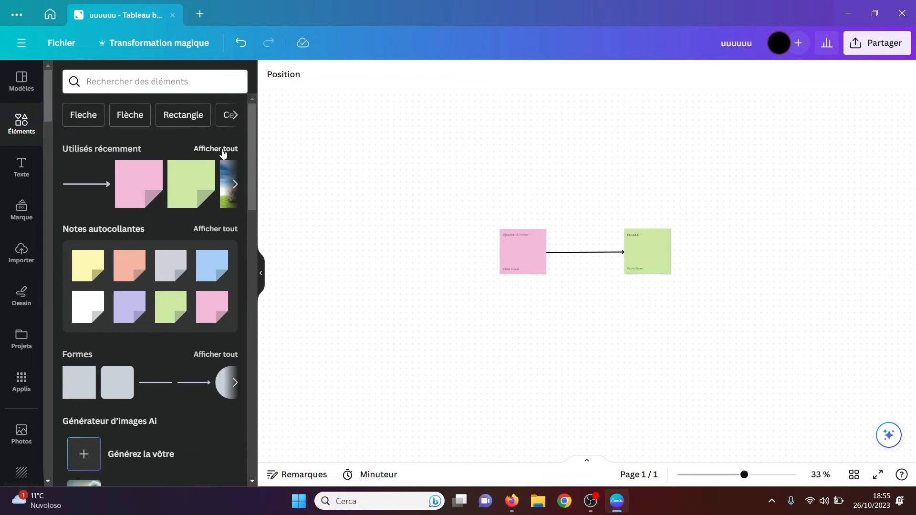
left_click_drag(250, 154, 250, 242)
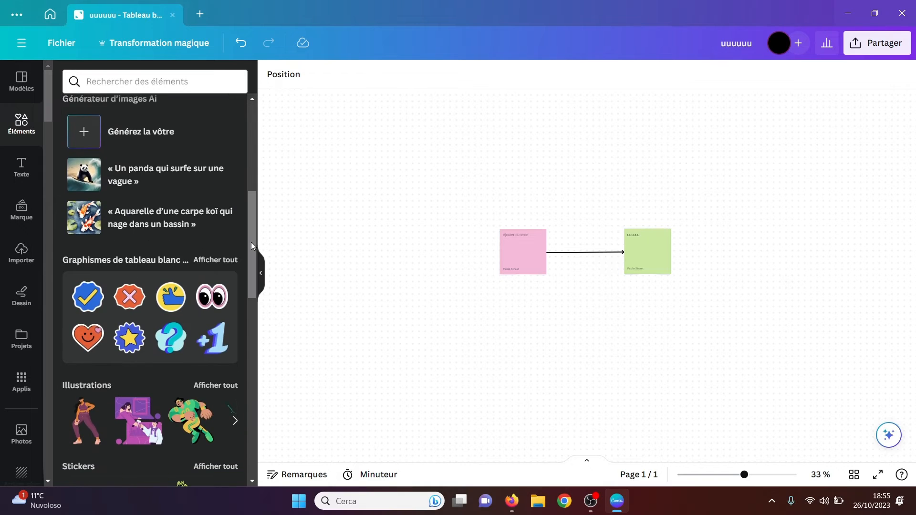
left_click(88, 296)
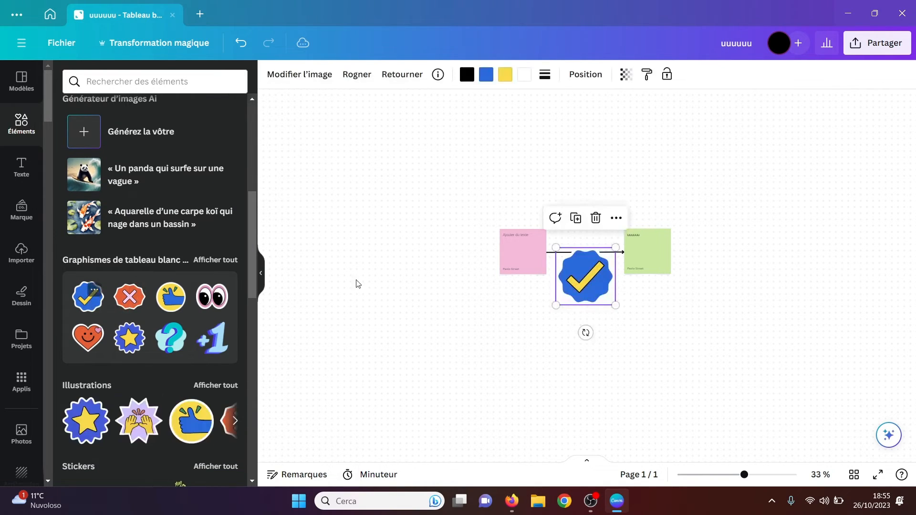
left_click_drag(567, 275, 503, 305)
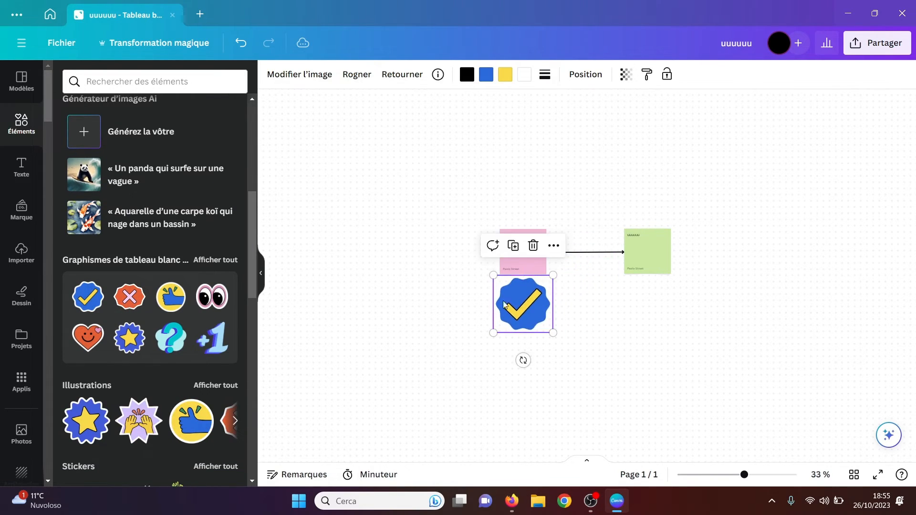
- Add the eyes sticker from the whiteboard graphics and place it just above the green note
left_click(218, 290)
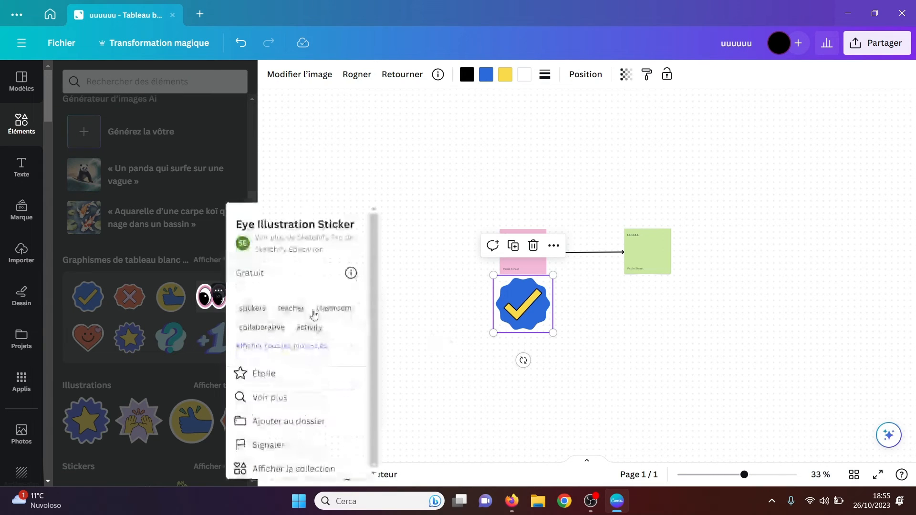
left_click(206, 304)
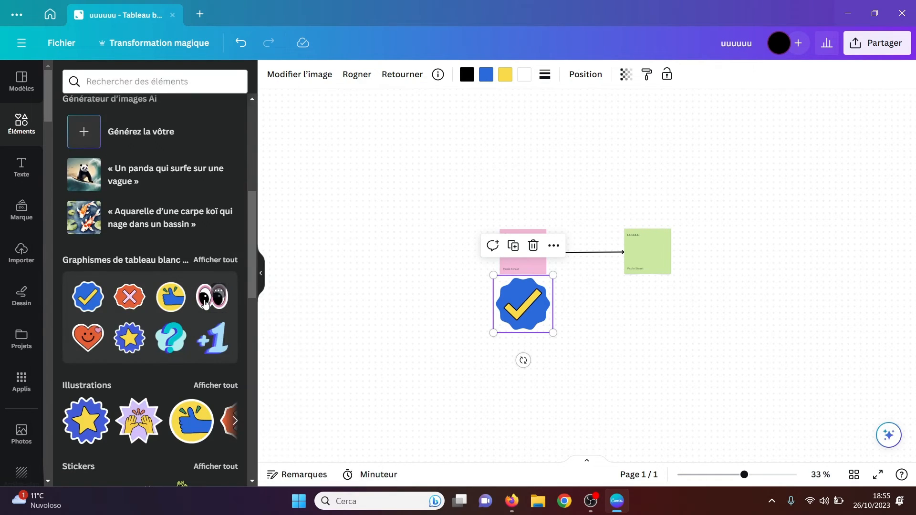
left_click(205, 304)
left_click_drag(601, 280, 689, 219)
left_click(774, 243)
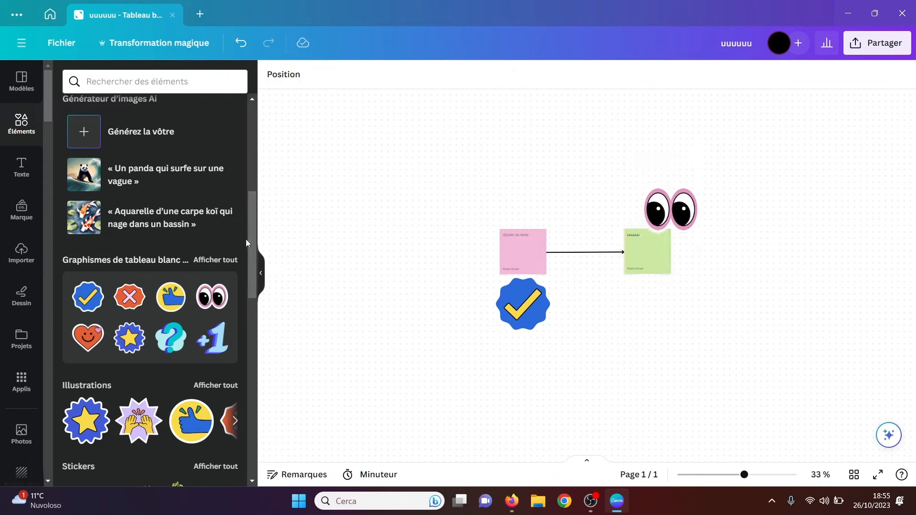
- Add the photo of the boy on a yellow background and place it above and to the left of the notes
scroll(242, 324, "down", 6)
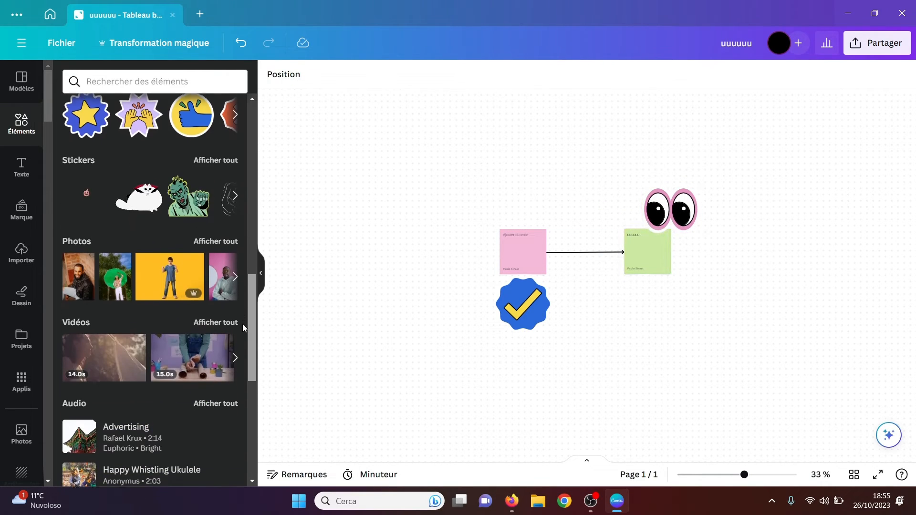
left_click(169, 277)
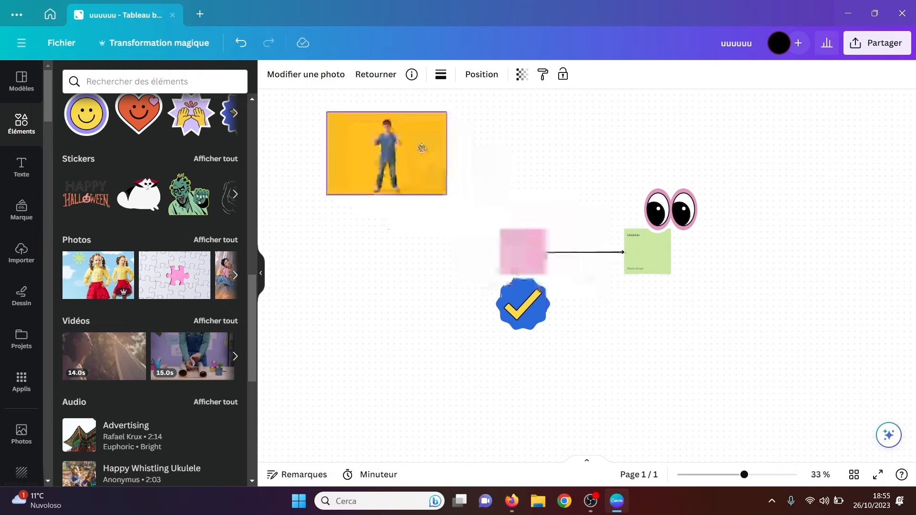
left_click(636, 323)
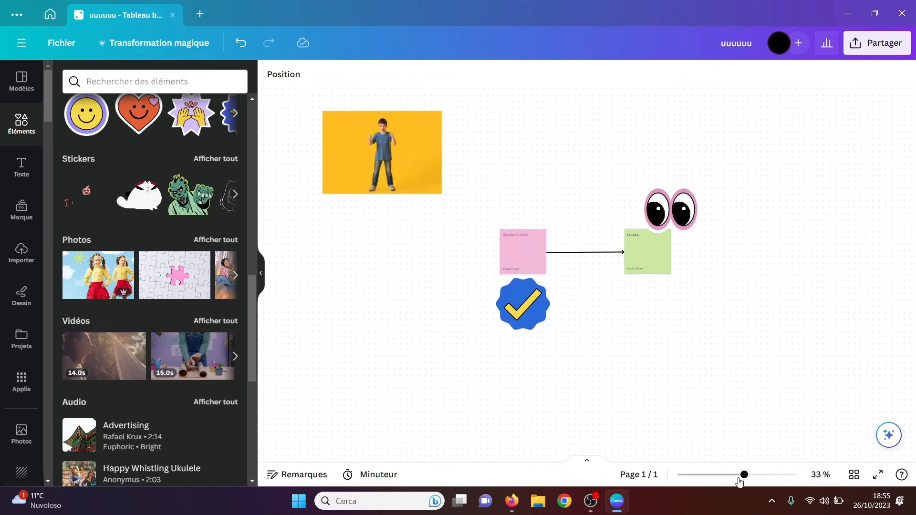
left_click_drag(743, 475, 724, 477)
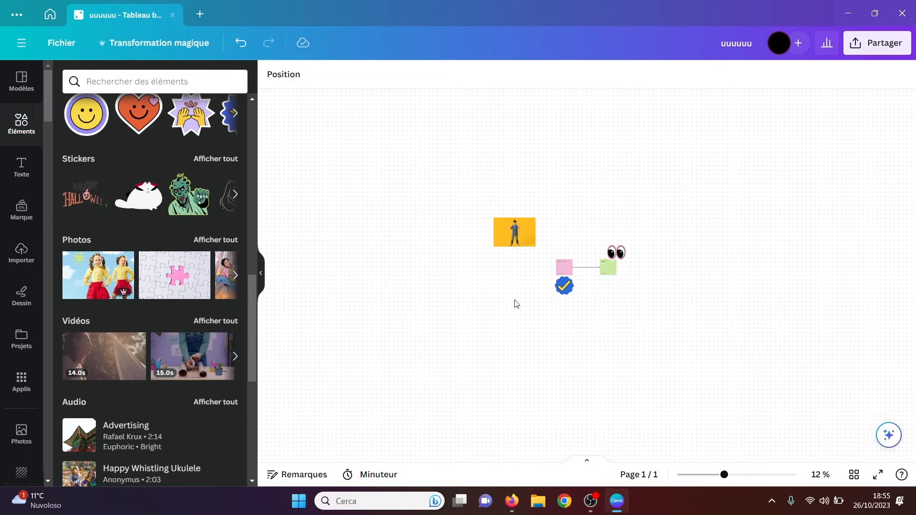
- Start the whiteboard timer, set its music to Lo-fi, and pause the countdown
left_click(366, 477)
left_click(314, 426)
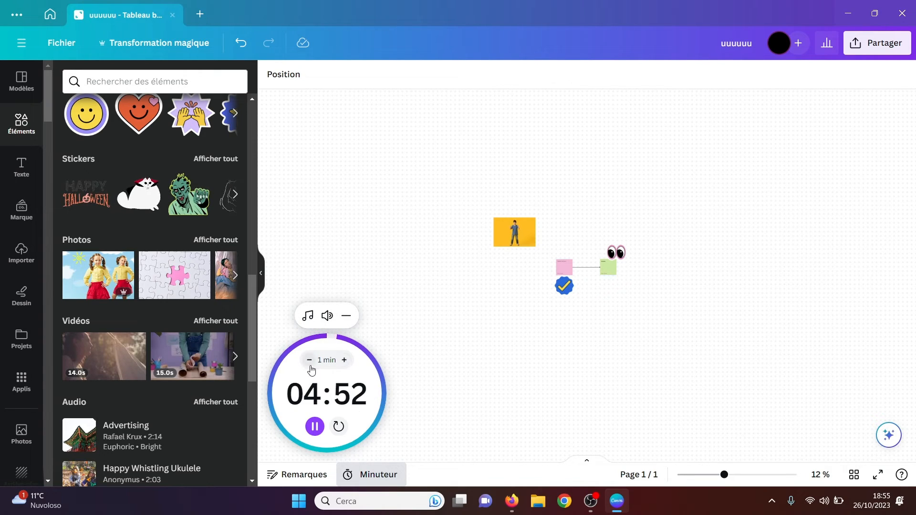
left_click(308, 317)
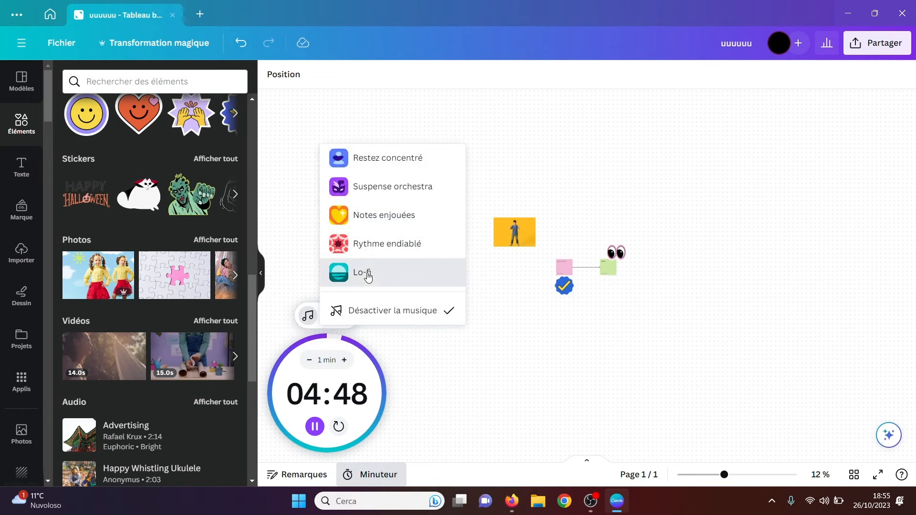
left_click(367, 273)
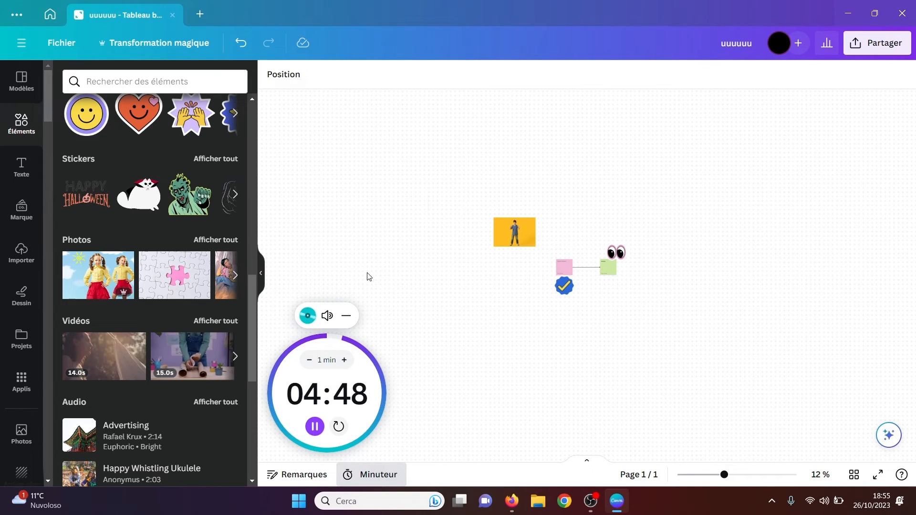
left_click(314, 427)
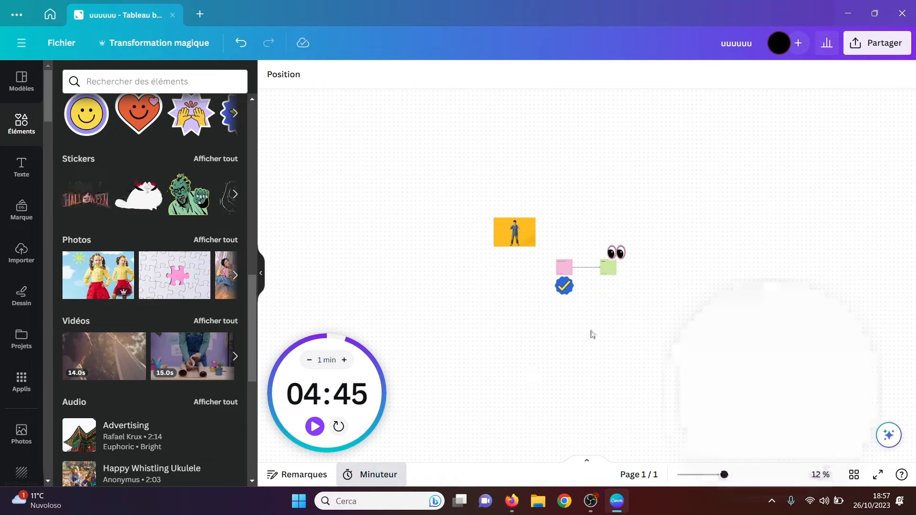
- Return to the home page, browse the 16:9 video templates and create a blank video
left_click(50, 14)
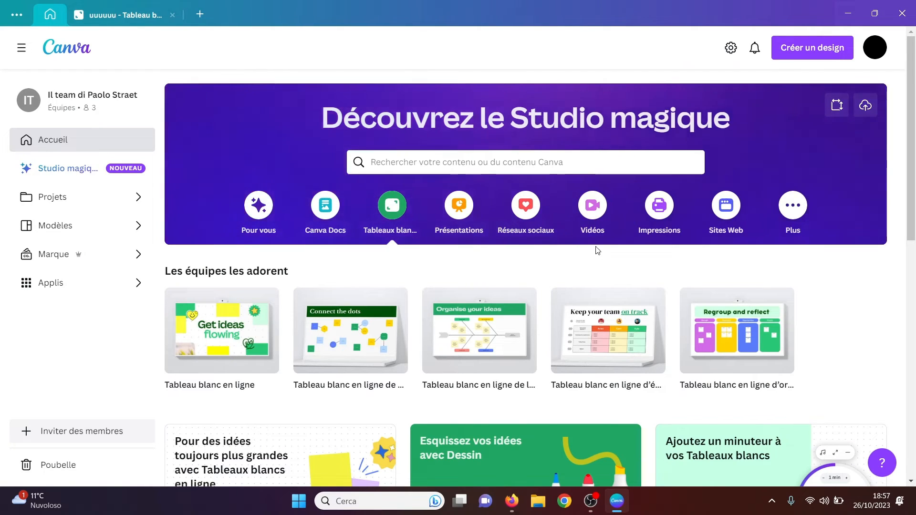
left_click(593, 210)
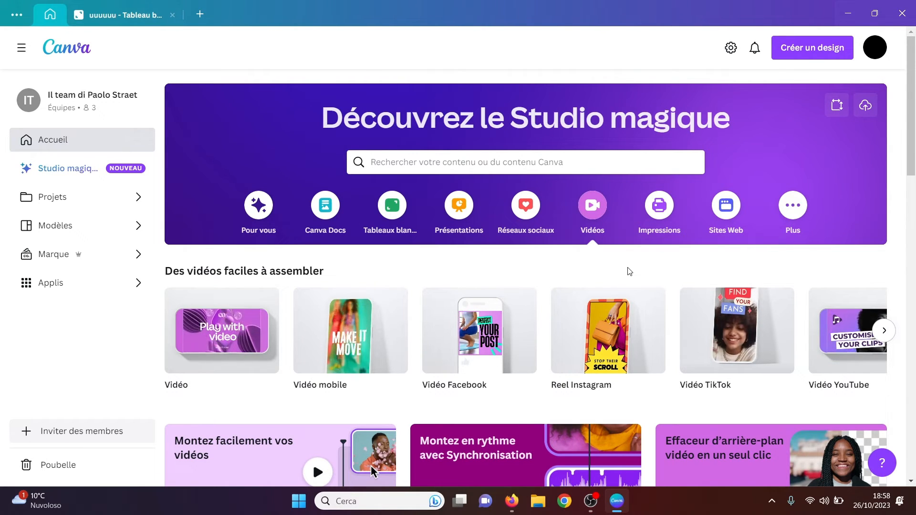
left_click_drag(915, 107, 914, 226)
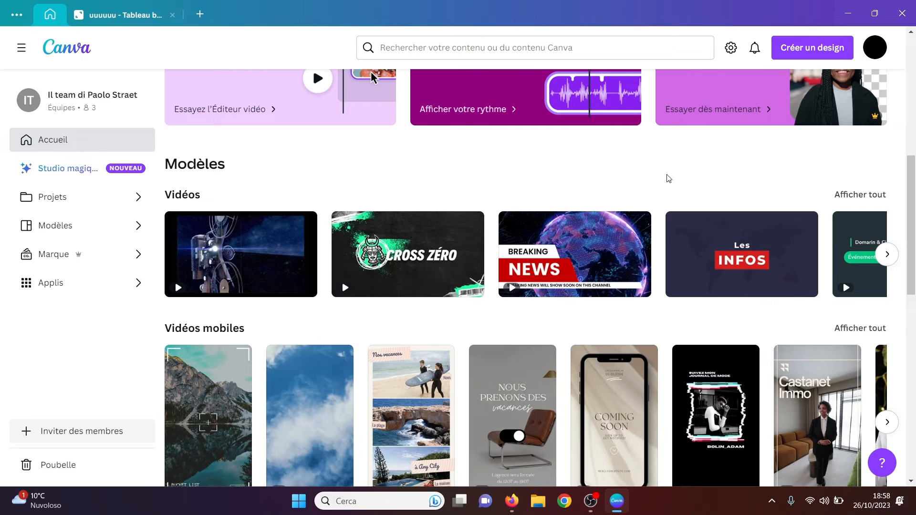
left_click(878, 204)
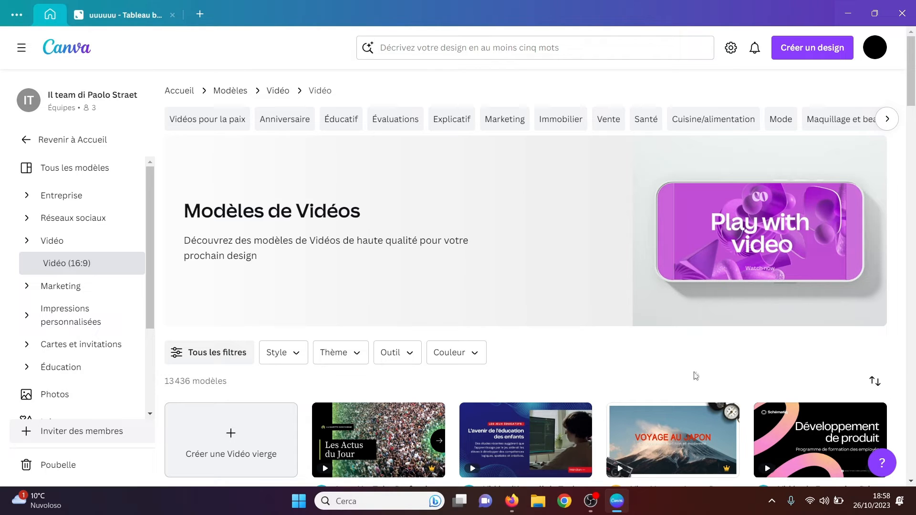
scroll(539, 191, "down", 5)
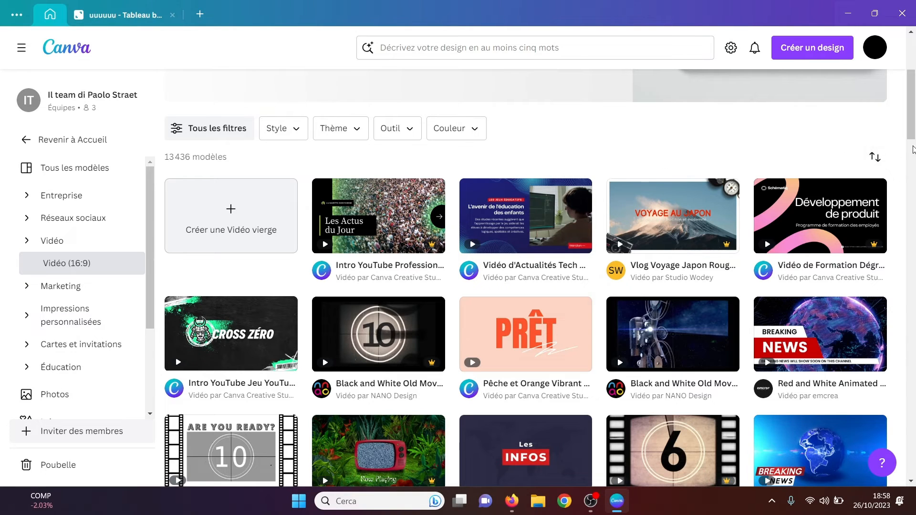
mouse_move(372, 220)
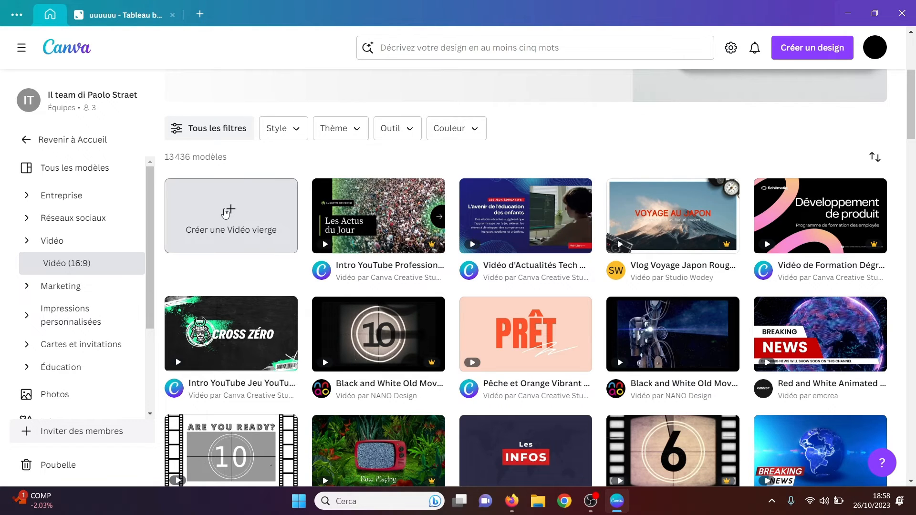
left_click(226, 212)
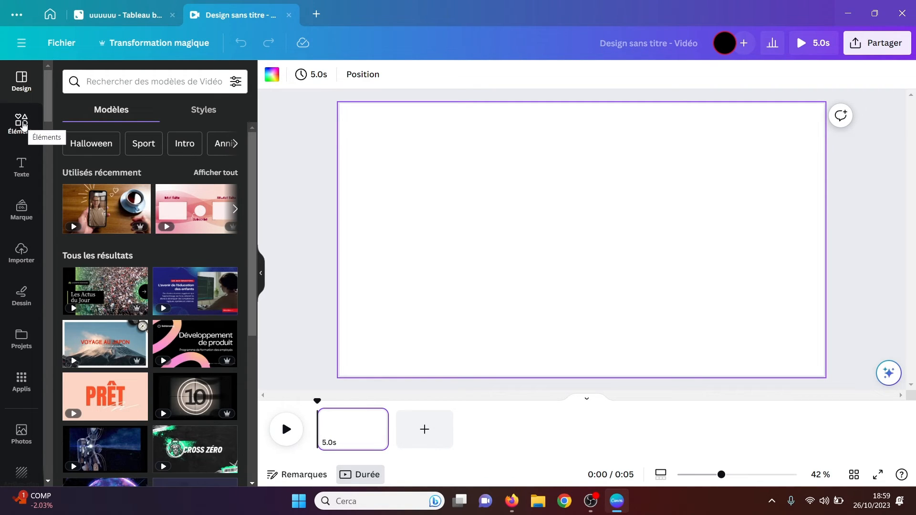
- Search the video elements for "arbre"
left_click(22, 125)
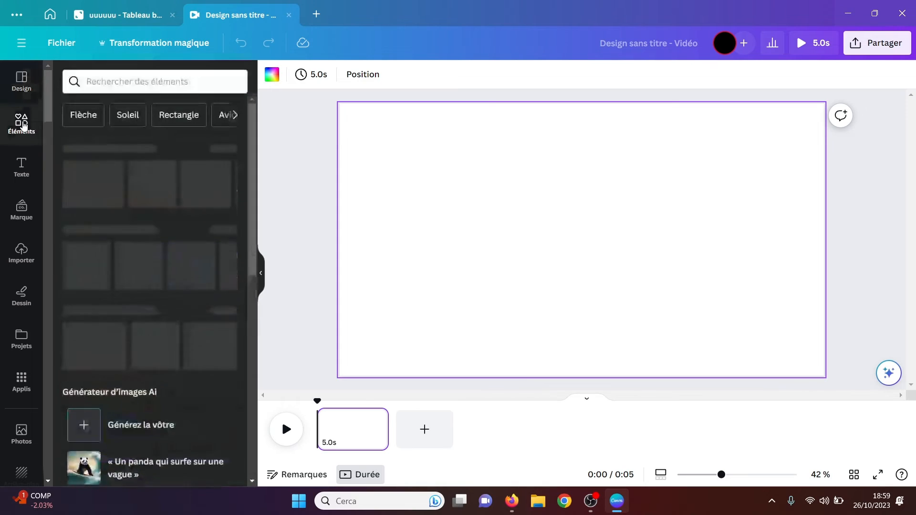
left_click_drag(253, 152, 249, 321)
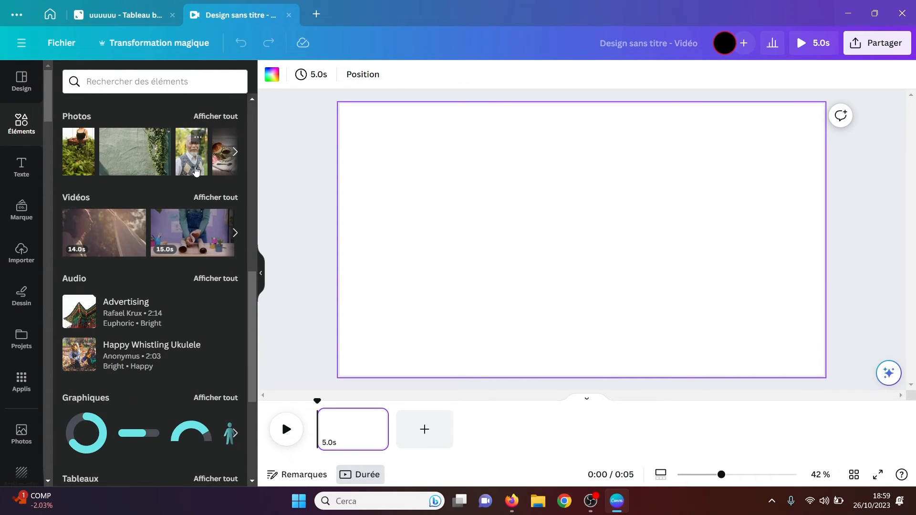
left_click(206, 196)
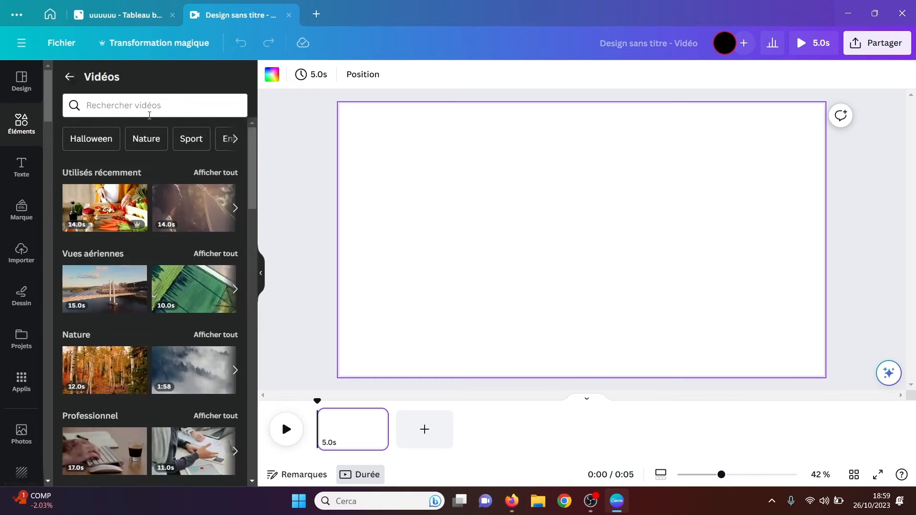
left_click(148, 108)
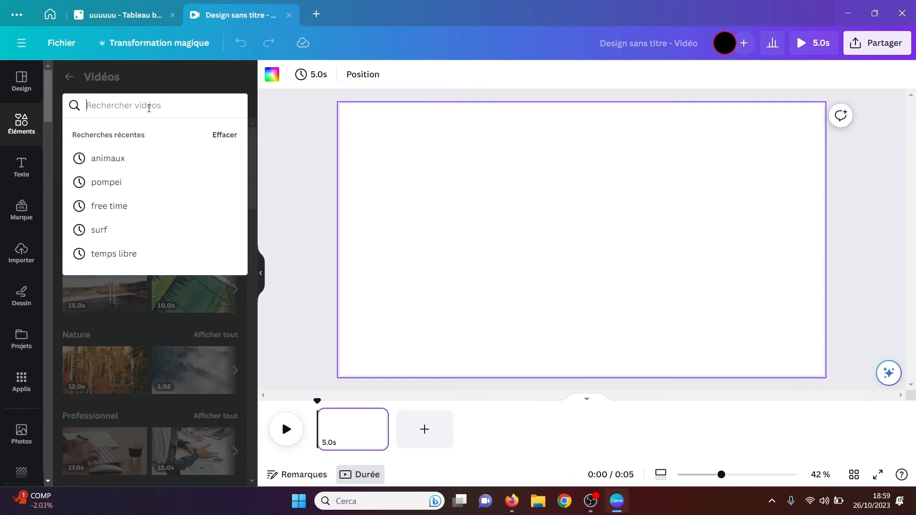
type("arbre")
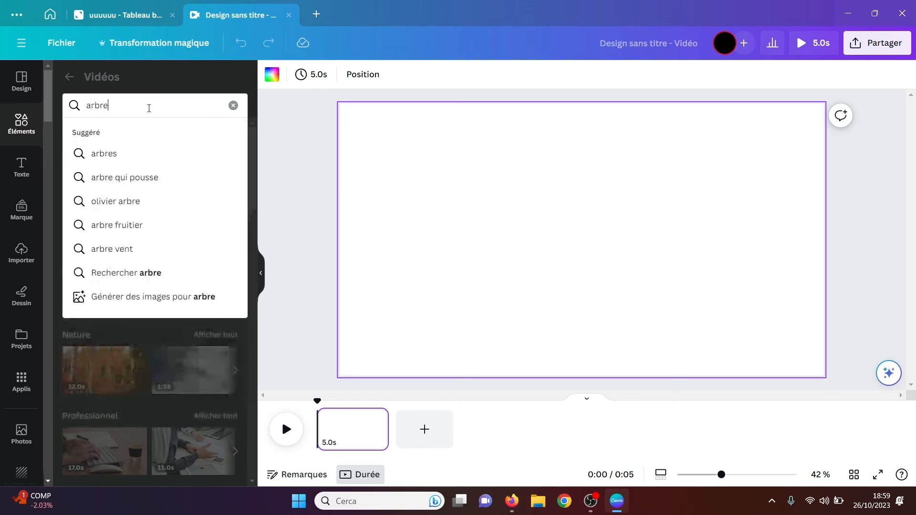
key("Return")
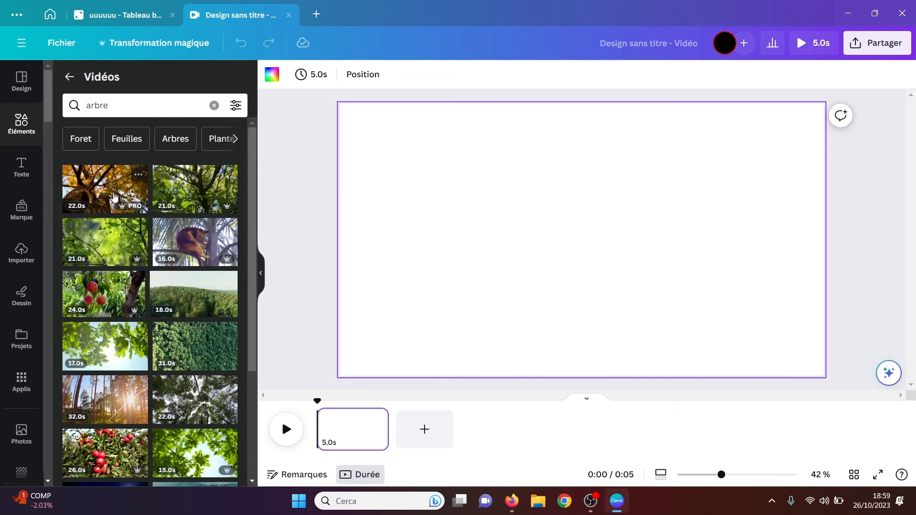
- Fill the blank page with the autumn tree video, and replace it with the 21-second green leafy tree video
left_click_drag(104, 187, 346, 252)
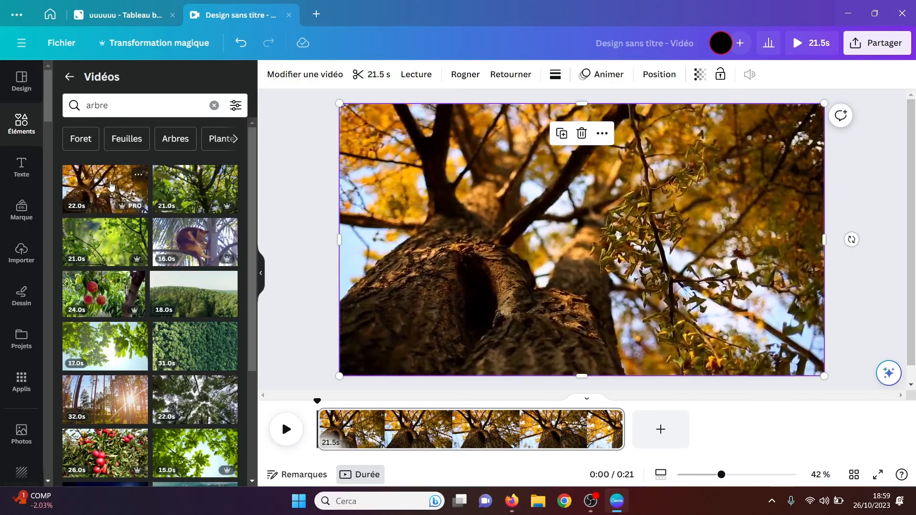
mouse_move(110, 186)
left_mouse_down()
mouse_move(306, 177)
mouse_move(363, 200)
mouse_move(120, 176)
left_mouse_up()
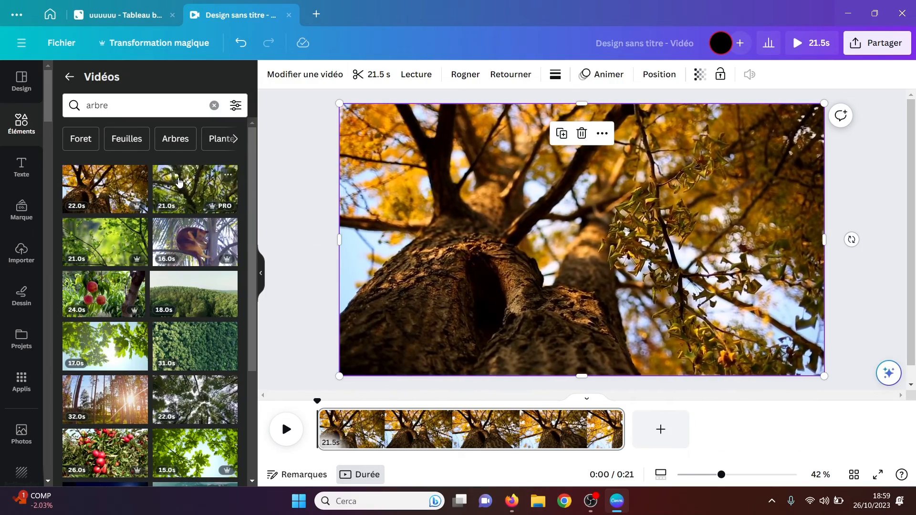
left_click_drag(179, 182, 351, 176)
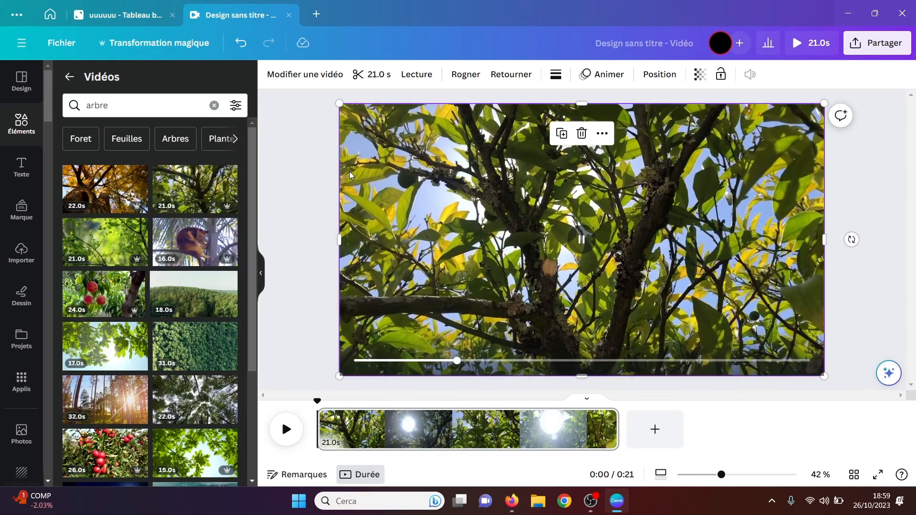
left_click(305, 343)
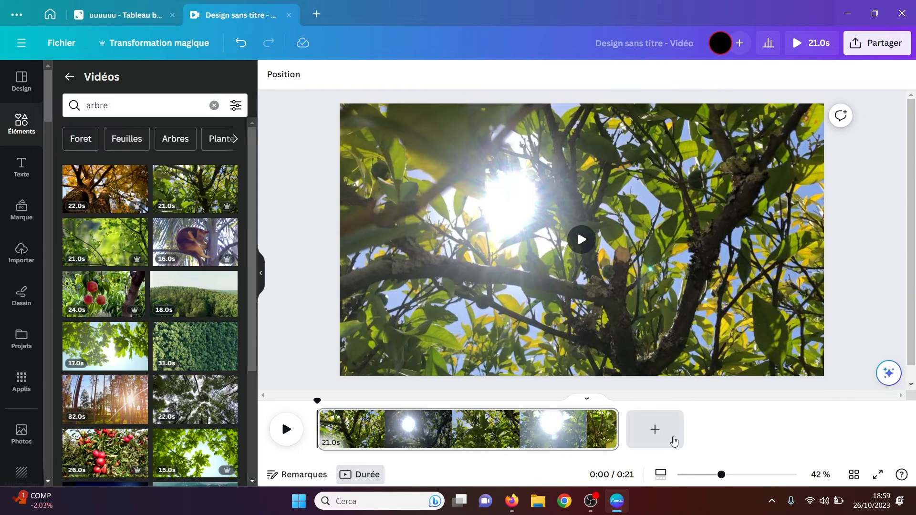
- Add a second page and place the video of the animal on a branch, shrunk, in the page's lower right area
left_click(662, 438)
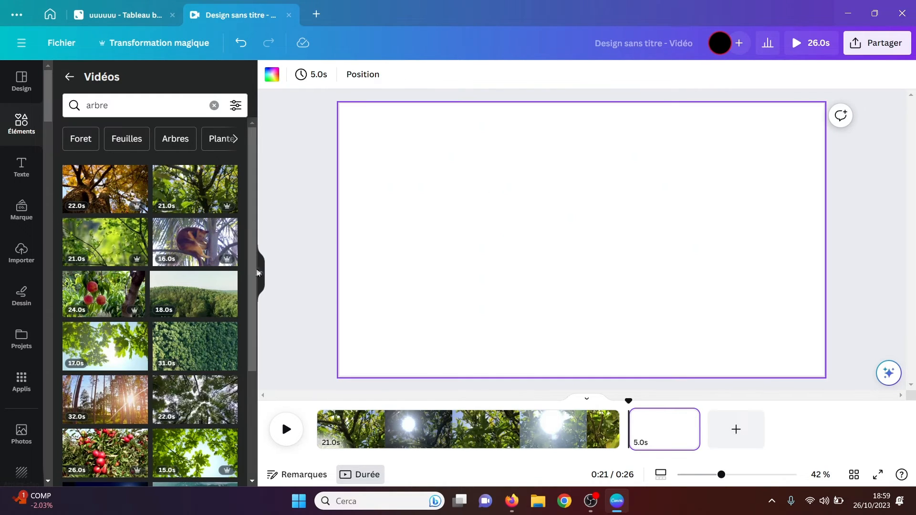
left_click_drag(195, 241, 506, 197)
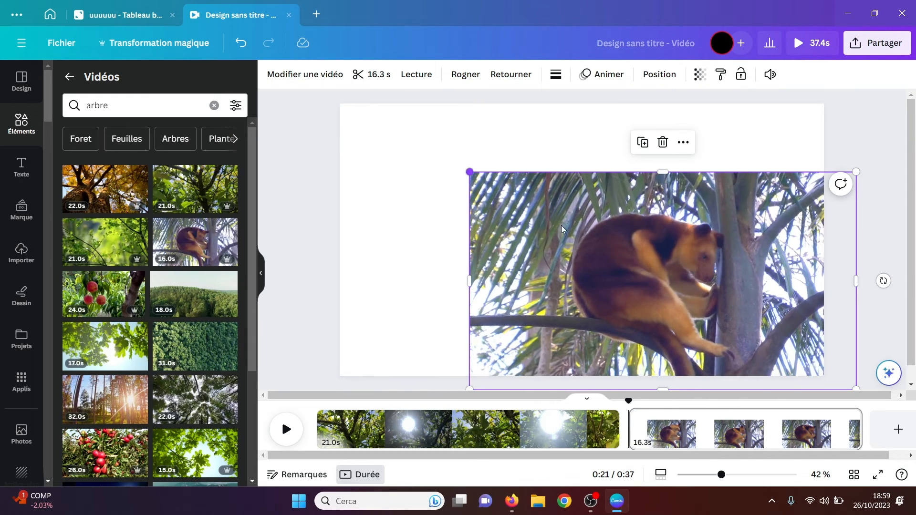
left_click_drag(469, 172, 639, 268)
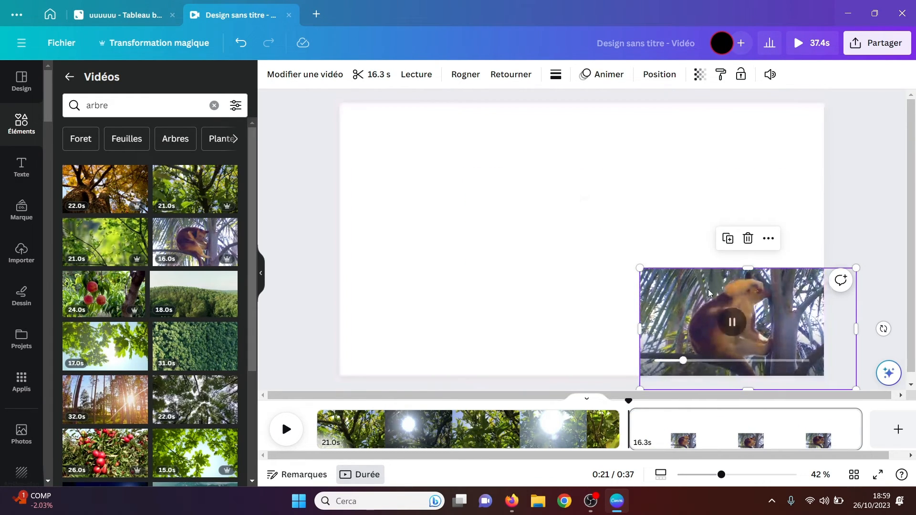
left_click_drag(709, 293, 648, 250)
left_click(534, 230)
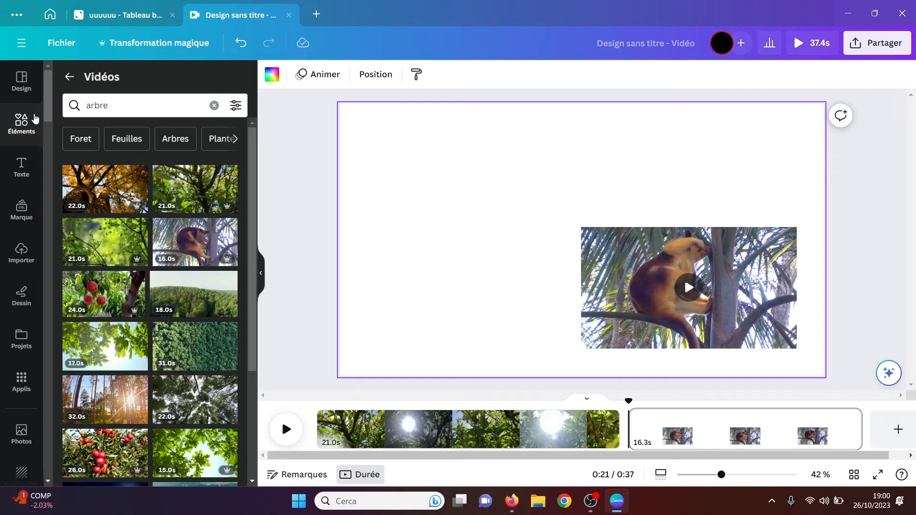
- Add a circular frame to the second page and put the animal video inside it
left_click(71, 78)
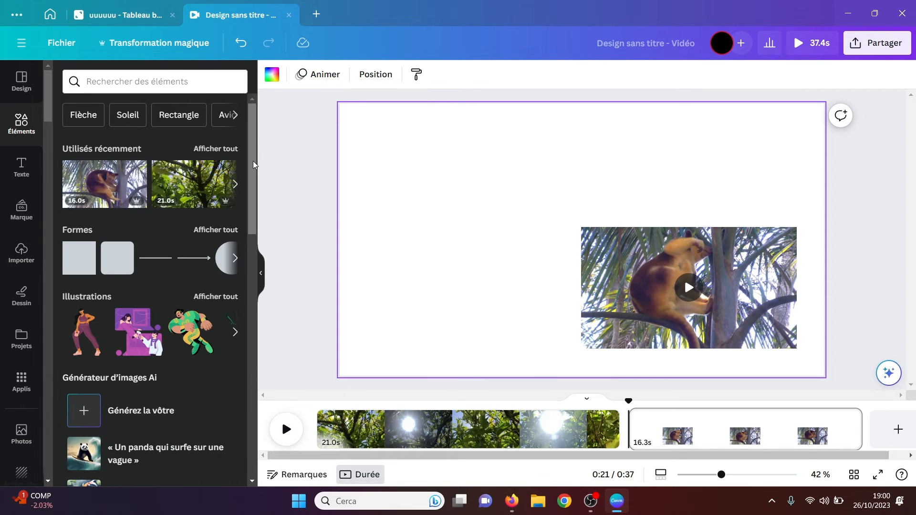
scroll(254, 190, "down", 1)
scroll(253, 190, "down", 14)
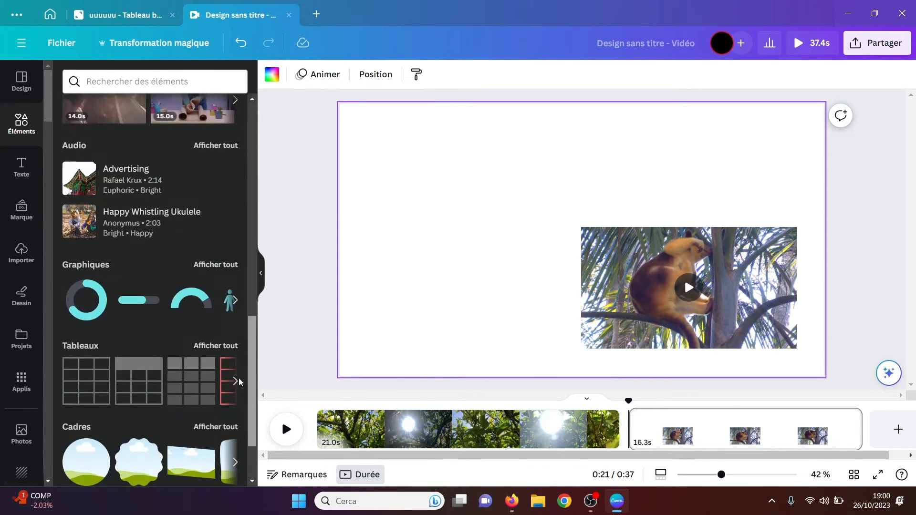
left_click_drag(80, 406, 420, 223)
left_click_drag(758, 262, 511, 253)
left_click(478, 275)
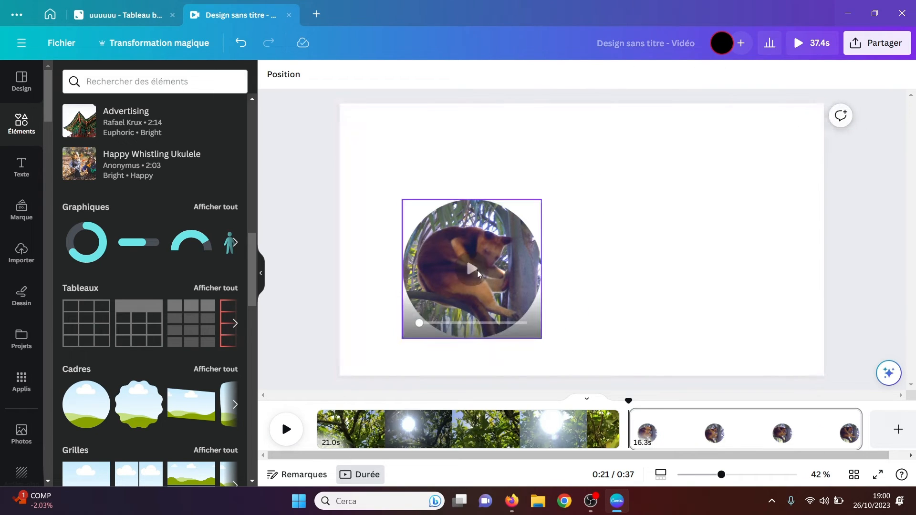
left_click(687, 235)
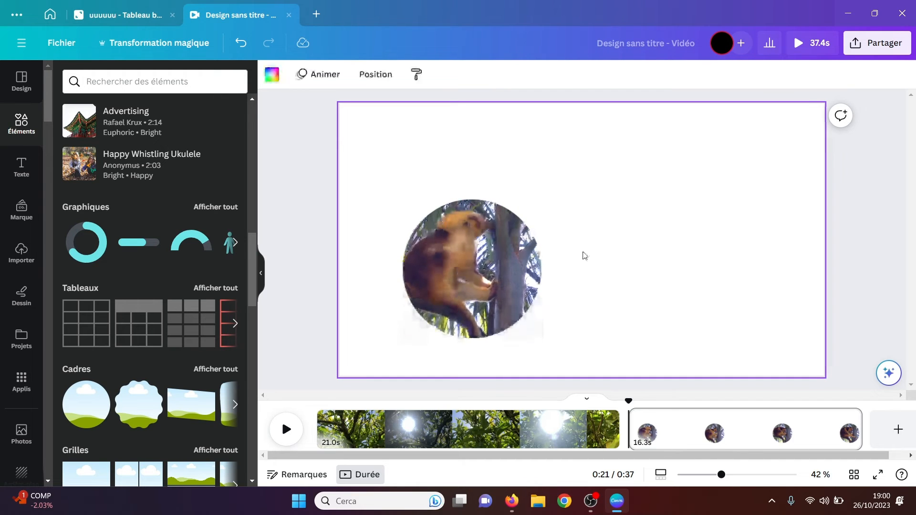
- Remove the animal video from the circular frame and delete the second page
left_click(499, 279)
key("Delete")
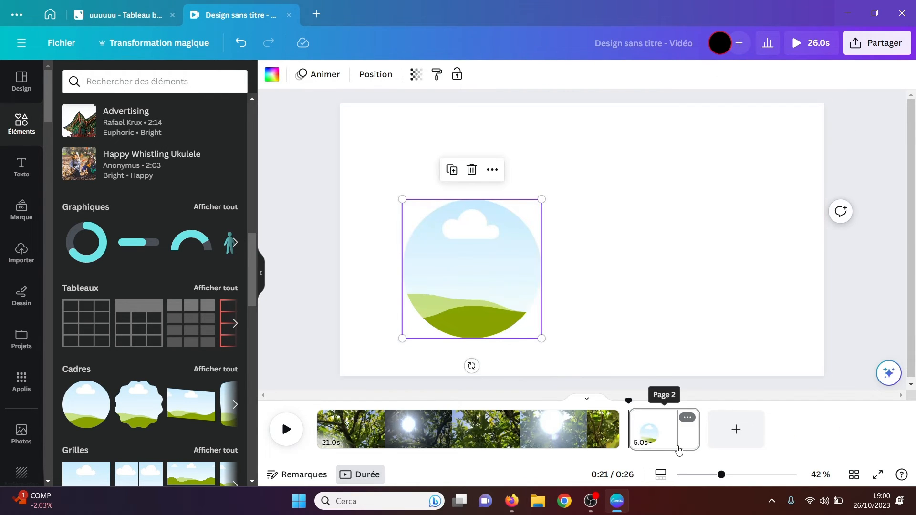
left_click(675, 441)
key("Delete")
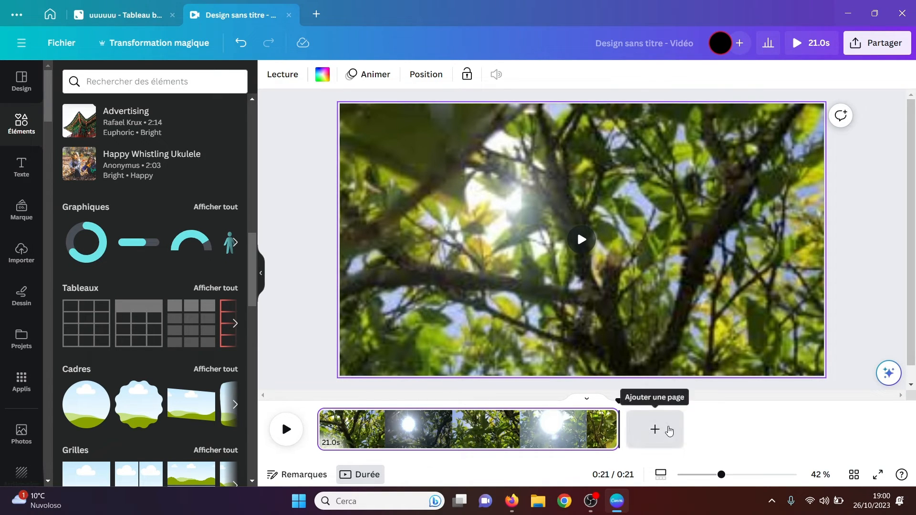
- Add three blank 5-second pages after the tree clip
left_click(668, 431)
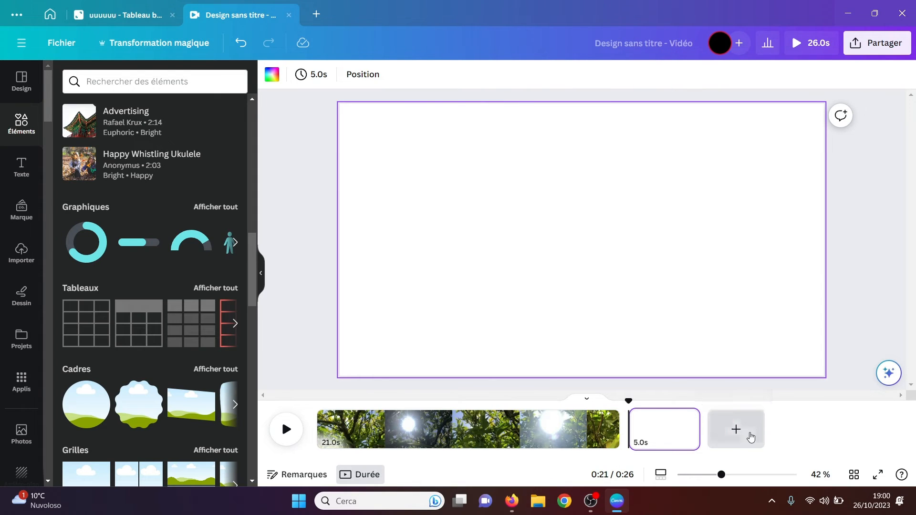
left_click(751, 435)
left_click(835, 437)
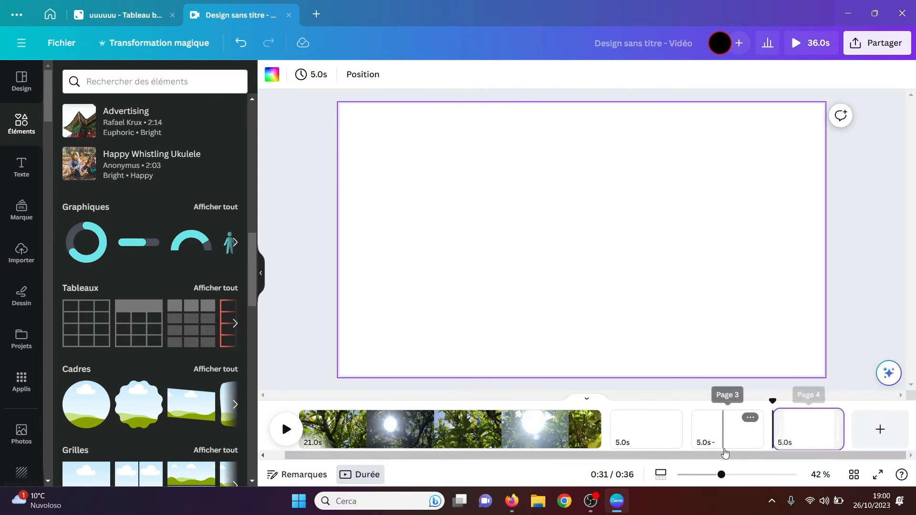
left_click_drag(787, 455, 697, 462)
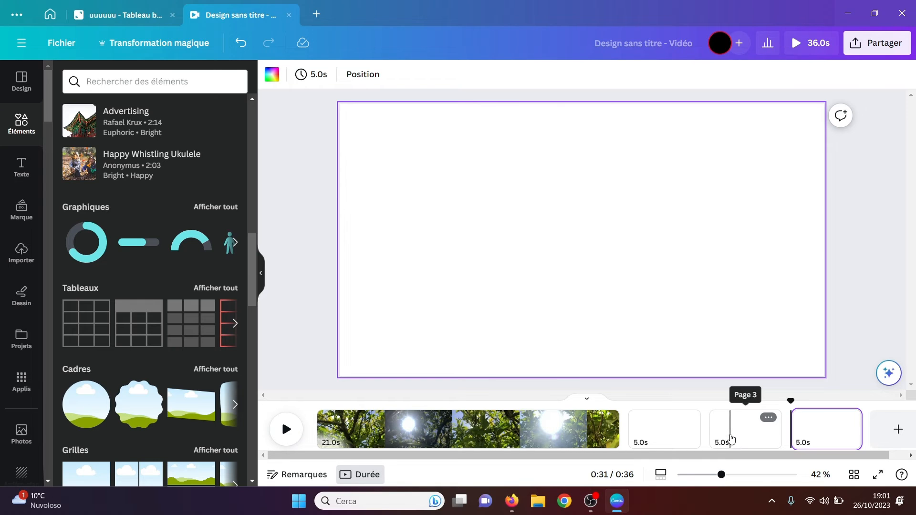
left_click(731, 438)
left_click(649, 438)
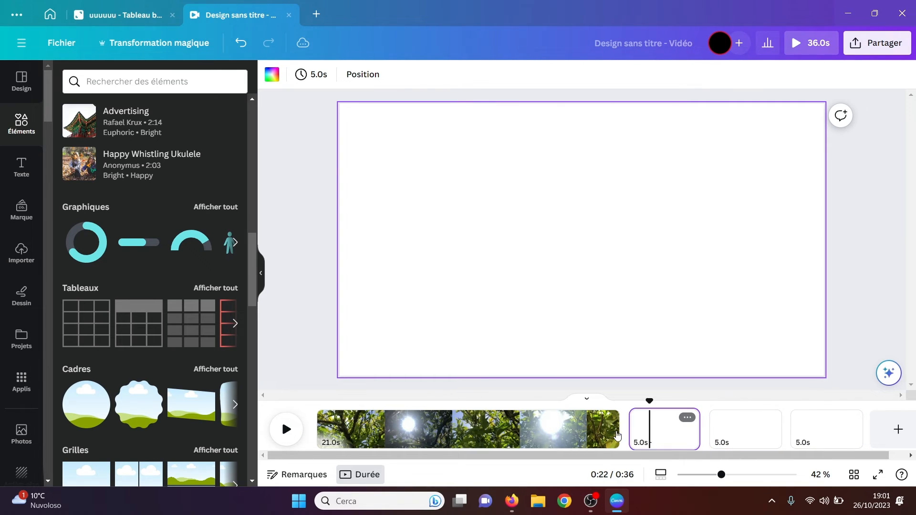
- Trim the tree clip on the first page to 4.0 seconds
left_click(522, 431)
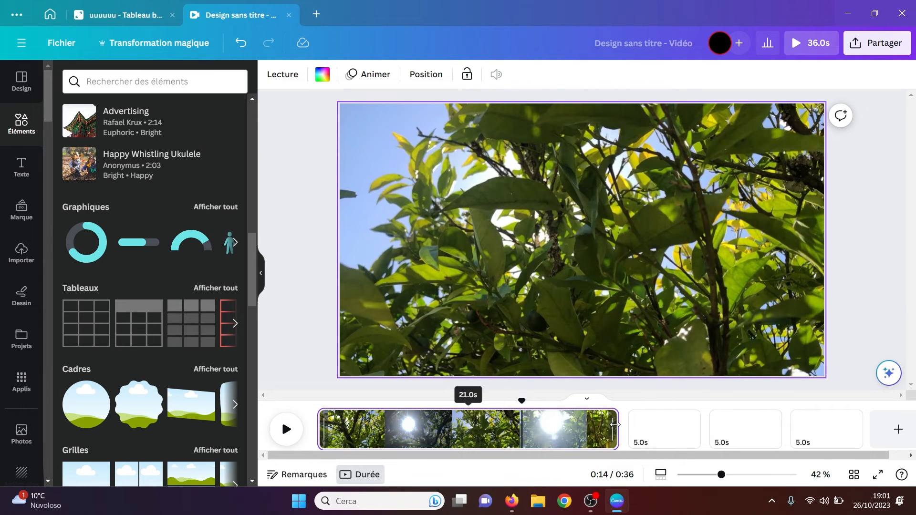
left_click_drag(617, 429, 363, 425)
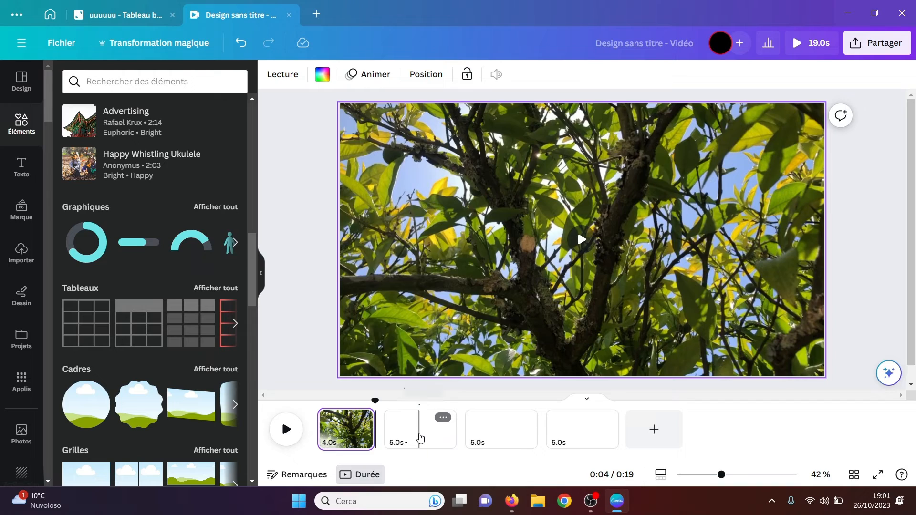
left_click(419, 437)
left_click(509, 434)
left_click(592, 431)
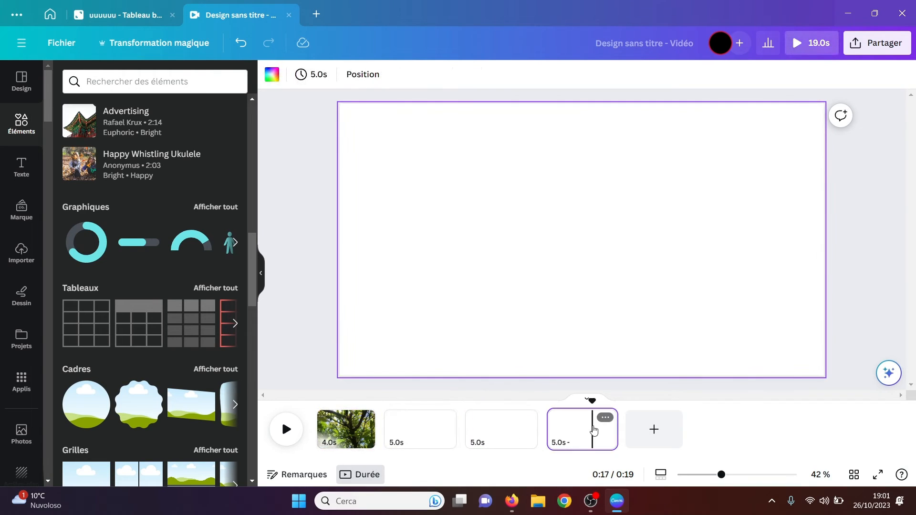
- Select the second page and search the video templates for "journal tv"
left_click(411, 438)
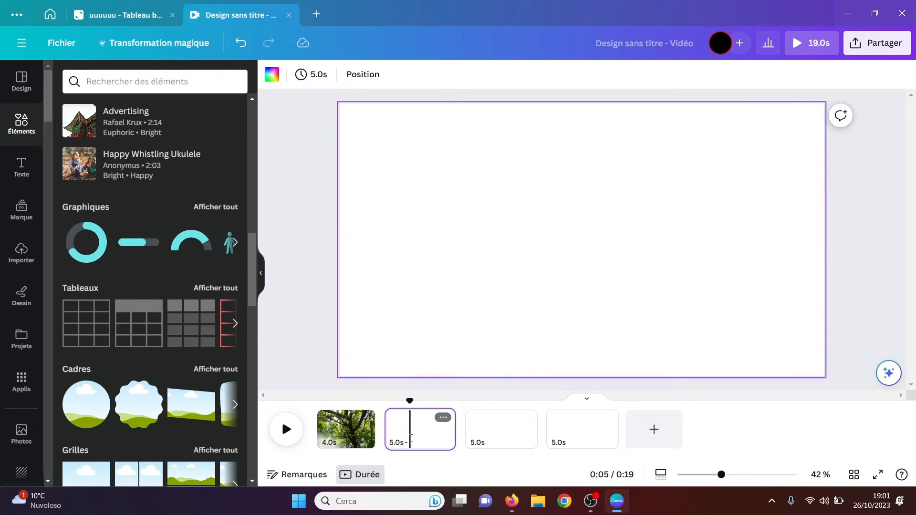
left_click(22, 82)
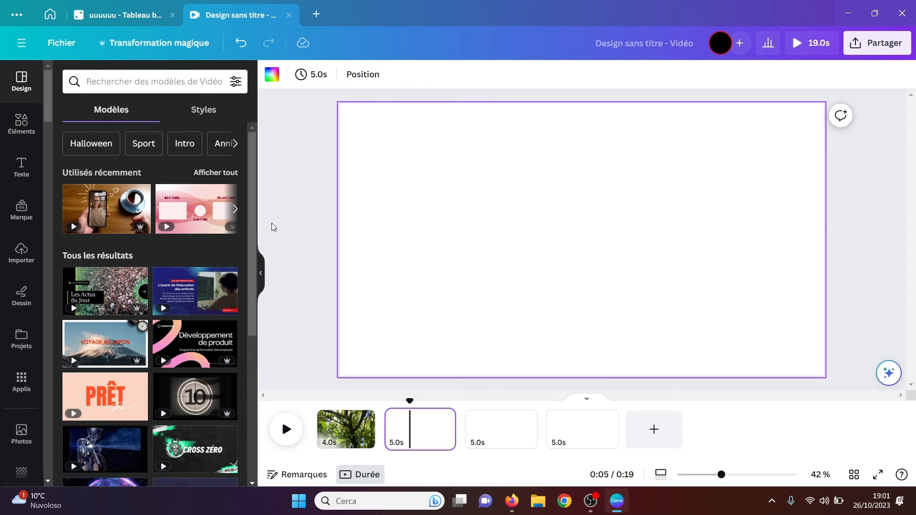
left_click(132, 83)
type("j")
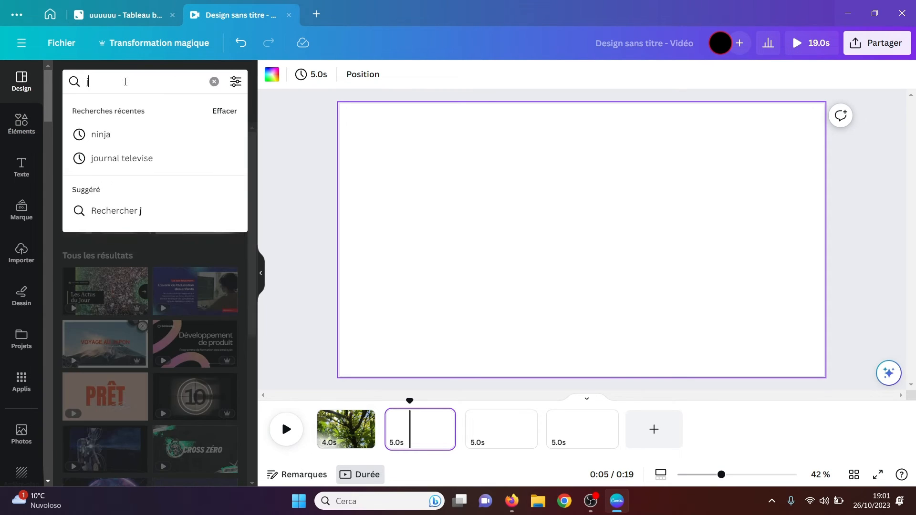
type("ournal")
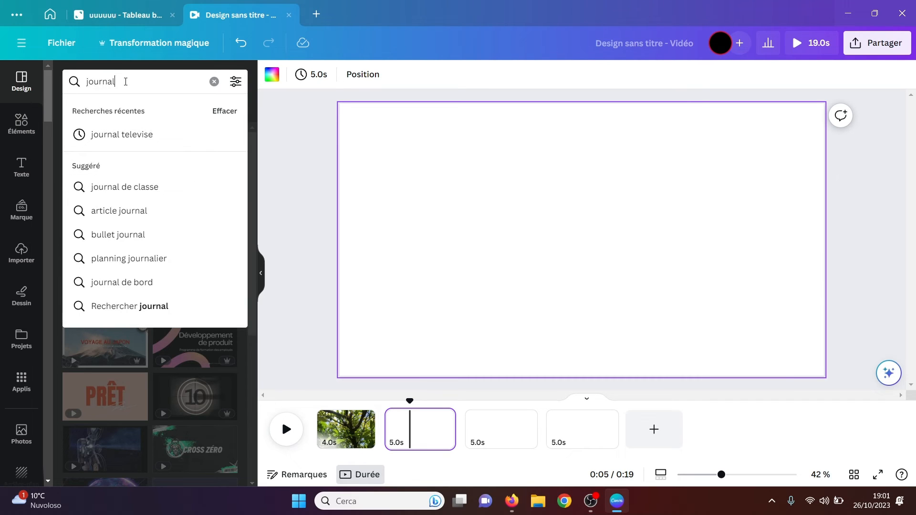
type(" tv")
key("Return")
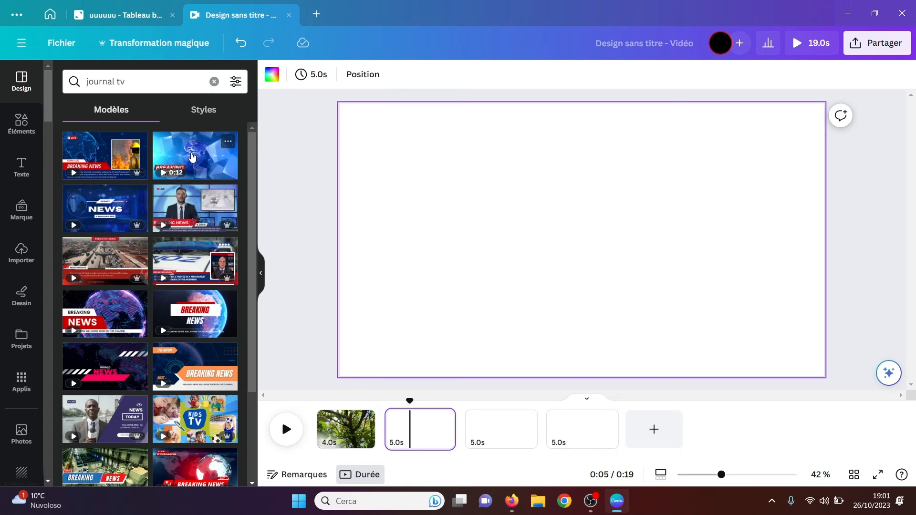
- Apply the blue Breaking News globe template to the second page and trim that page to 4.1 seconds
left_click_drag(191, 156, 353, 182)
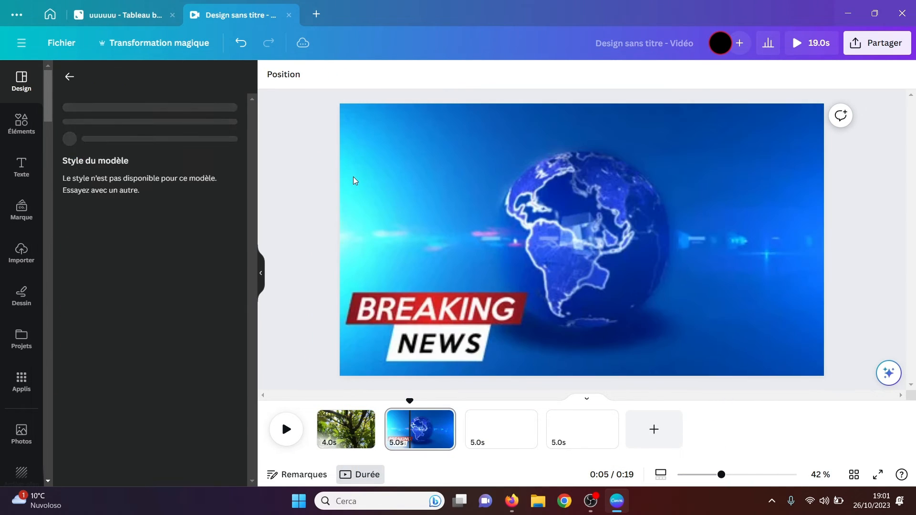
left_click(363, 211)
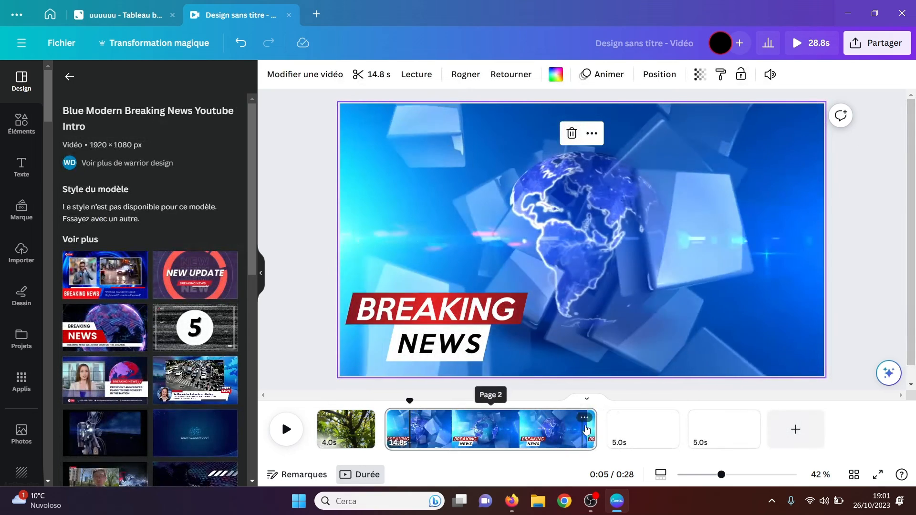
left_click_drag(597, 422, 443, 423)
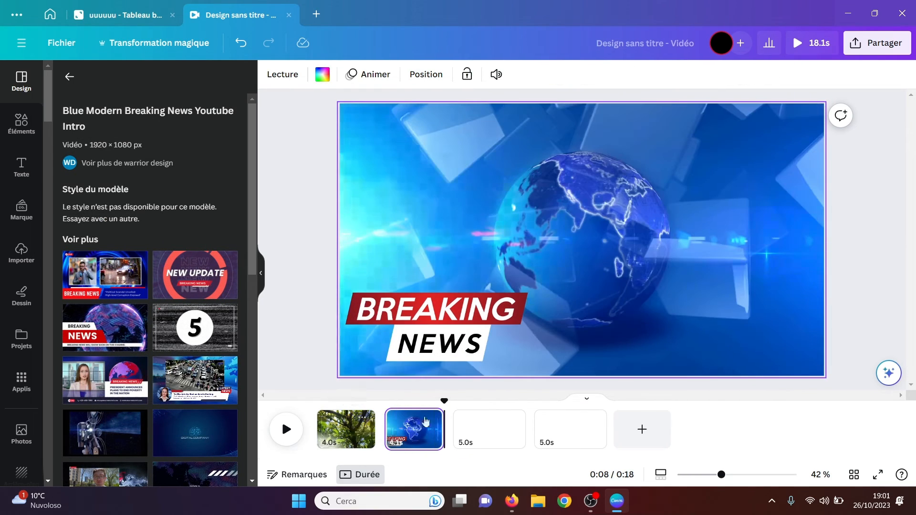
- Move the Breaking News globe page ahead of the tree clip and play the video from the start
left_click_drag(346, 426, 453, 420)
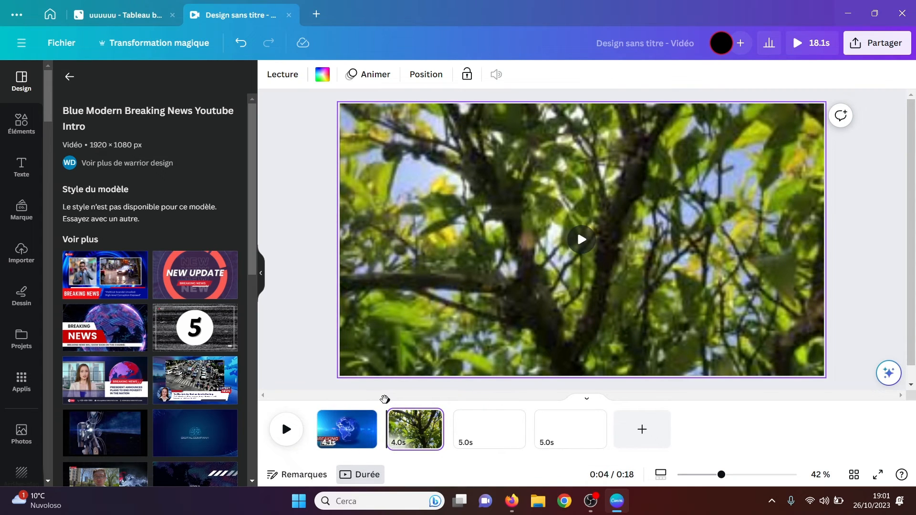
left_click_drag(385, 400, 319, 399)
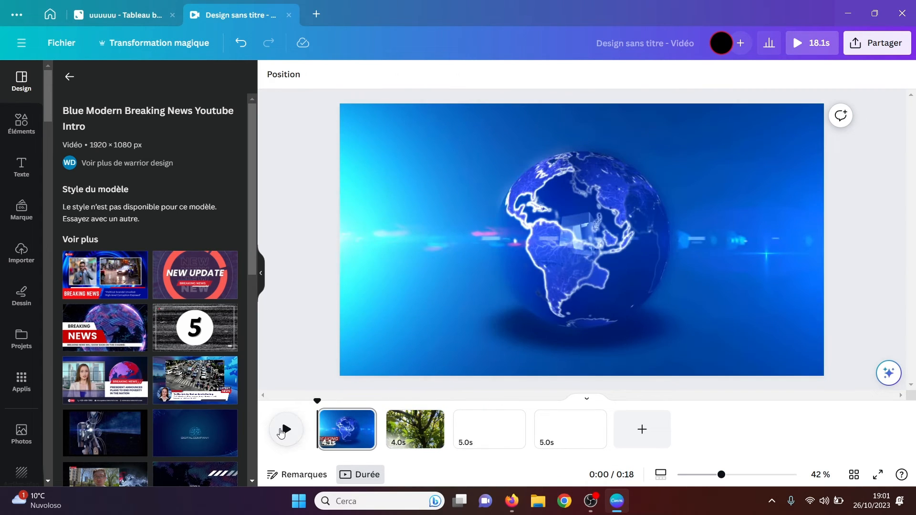
left_click(285, 429)
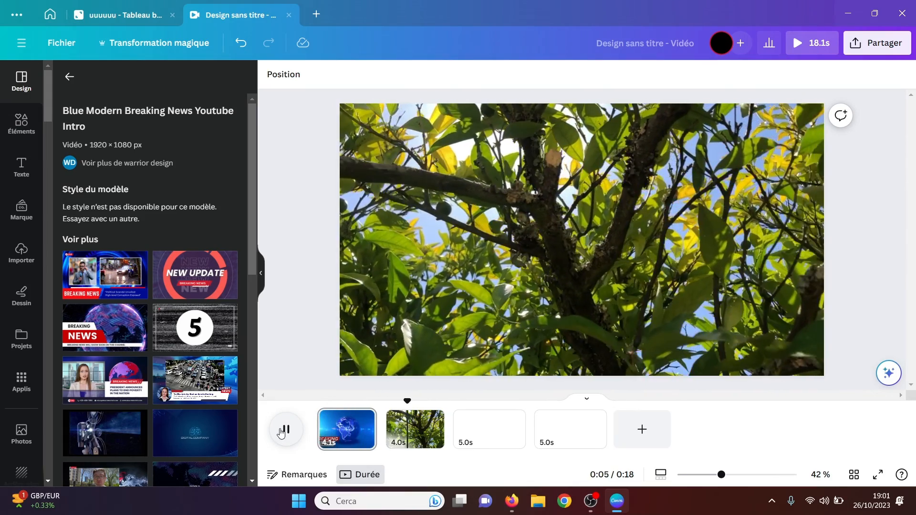
left_click(284, 431)
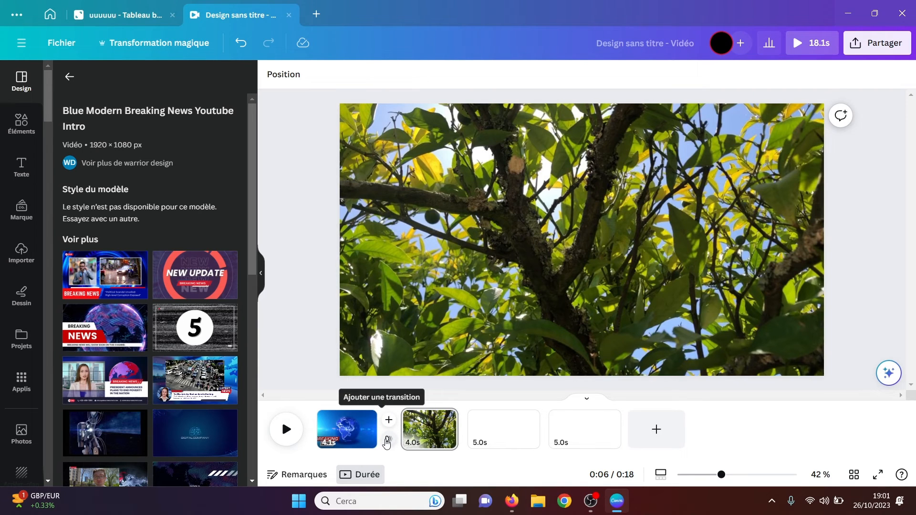
- Add an "Effet de fondu" transition between the globe page and the tree clip, and play it back
left_click(386, 443)
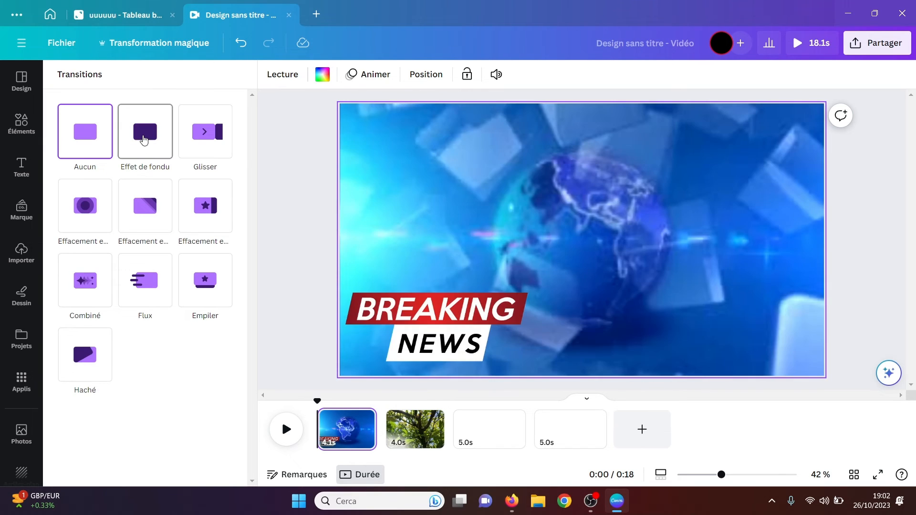
left_click(144, 139)
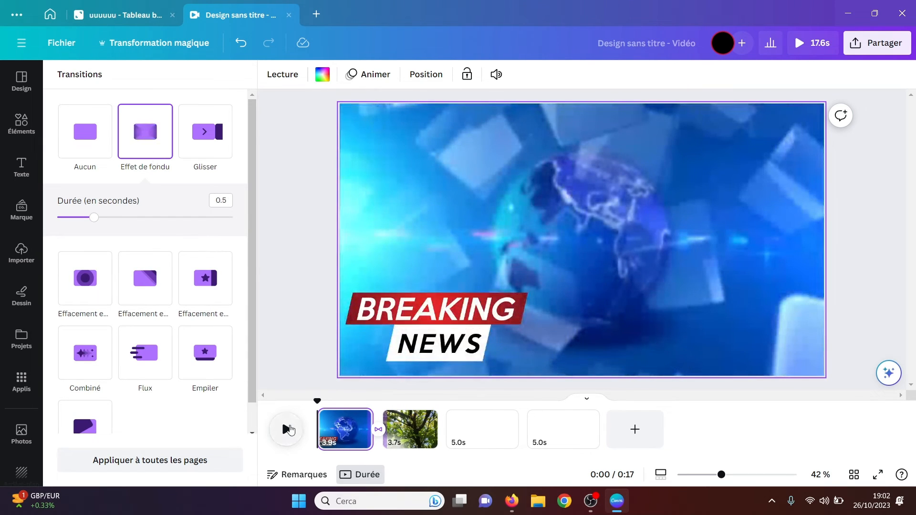
left_click(285, 429)
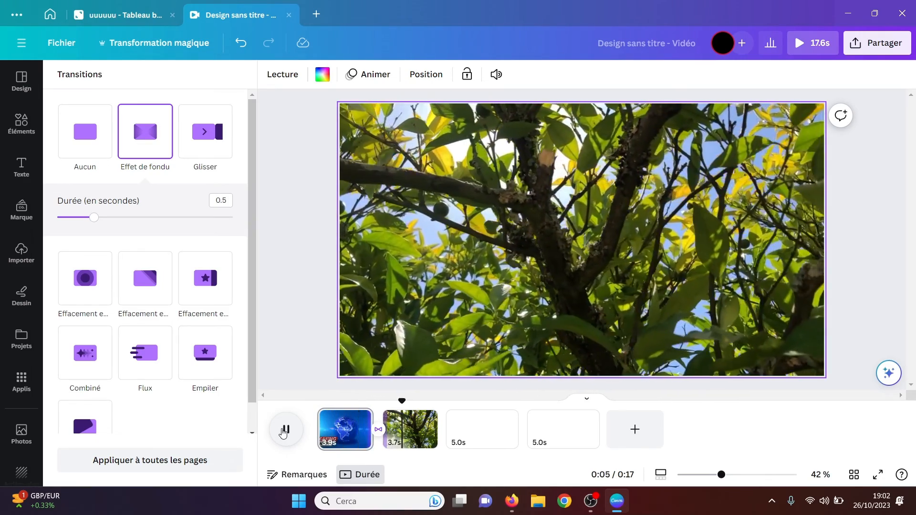
left_click(284, 429)
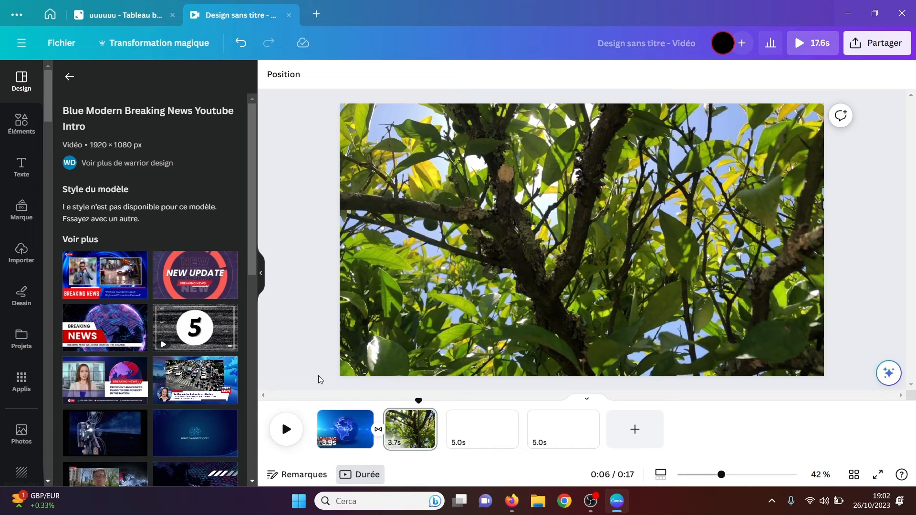
- Apply the blue and red newsroom Breaking News template with the two framed scenes to the blank third page
left_click(472, 430)
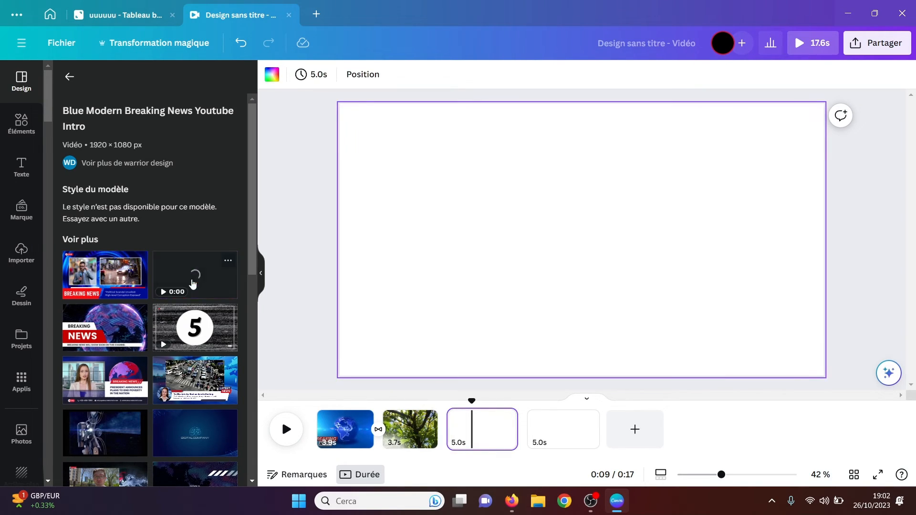
left_click(107, 282)
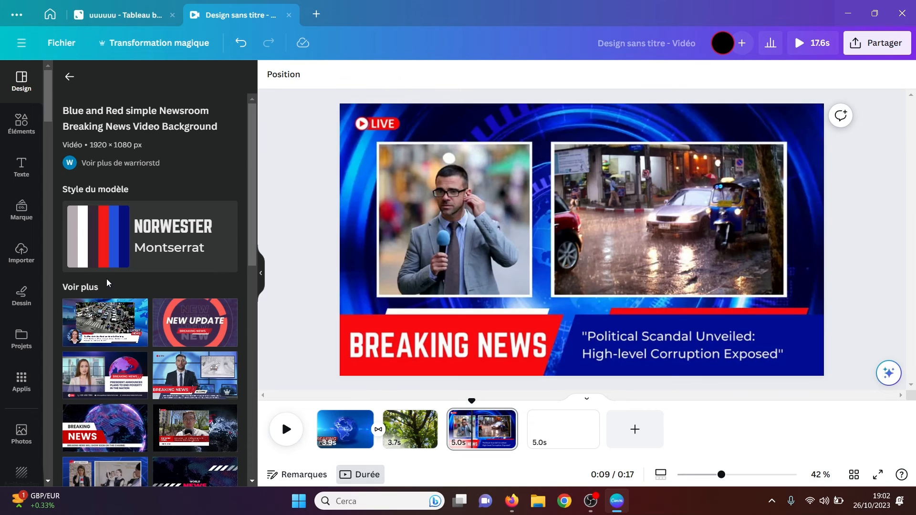
- Delete the newsroom page and the remaining blank page after the tree clip
left_click(367, 356)
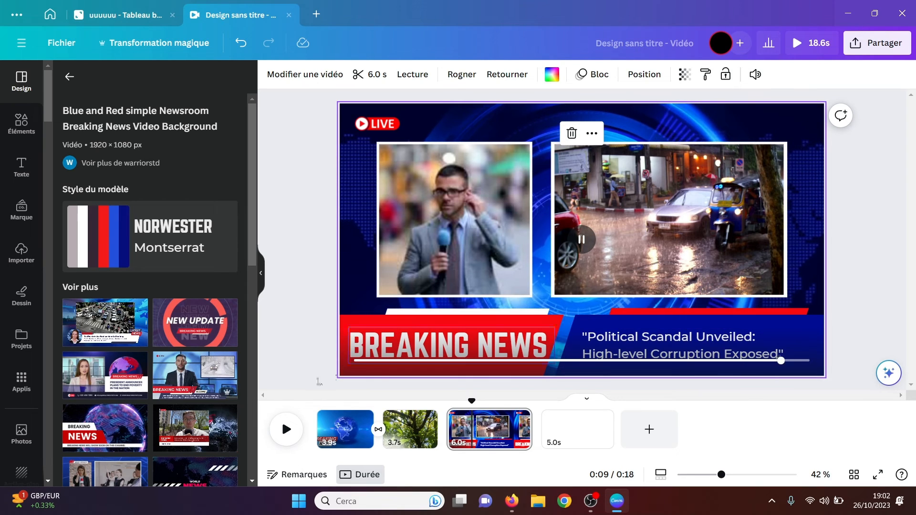
key("Delete")
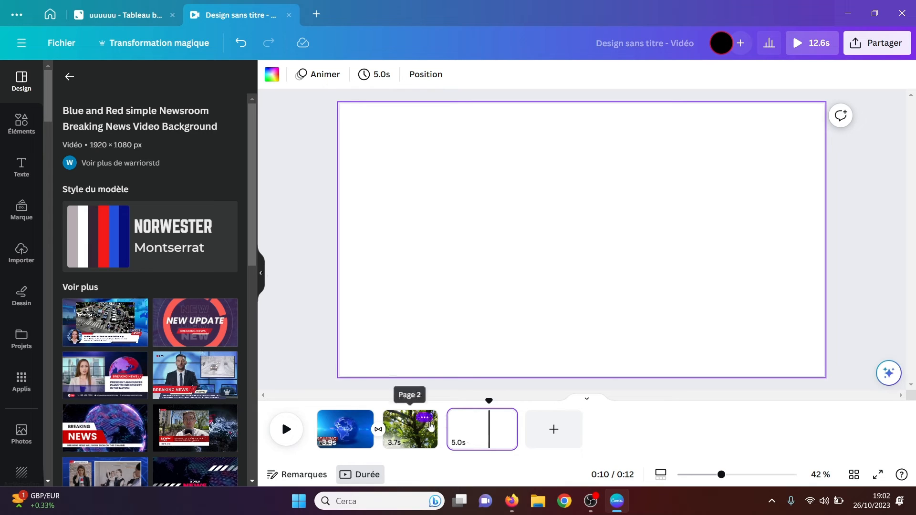
key("Delete")
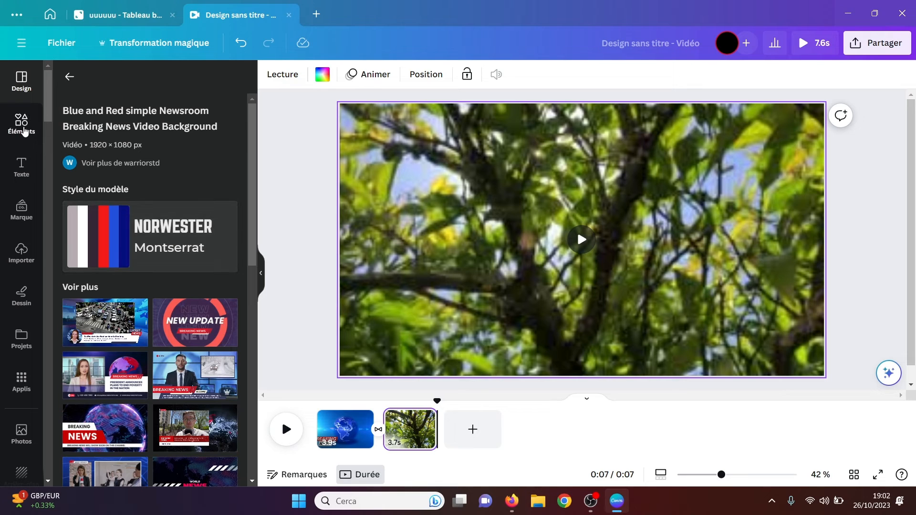
- Browse the charts, tables, frames and grids among the elements, and review the video's MP4 download options
left_click(21, 124)
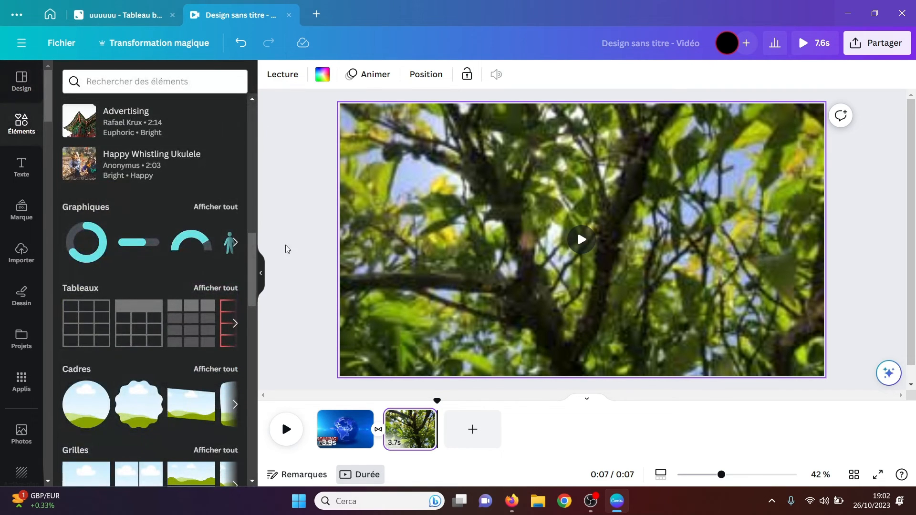
left_click_drag(253, 255, 250, 272)
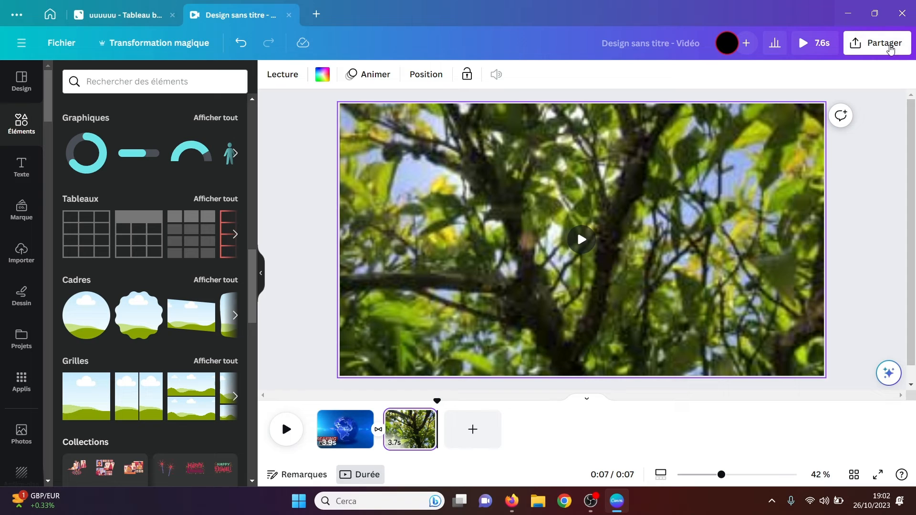
left_click(884, 43)
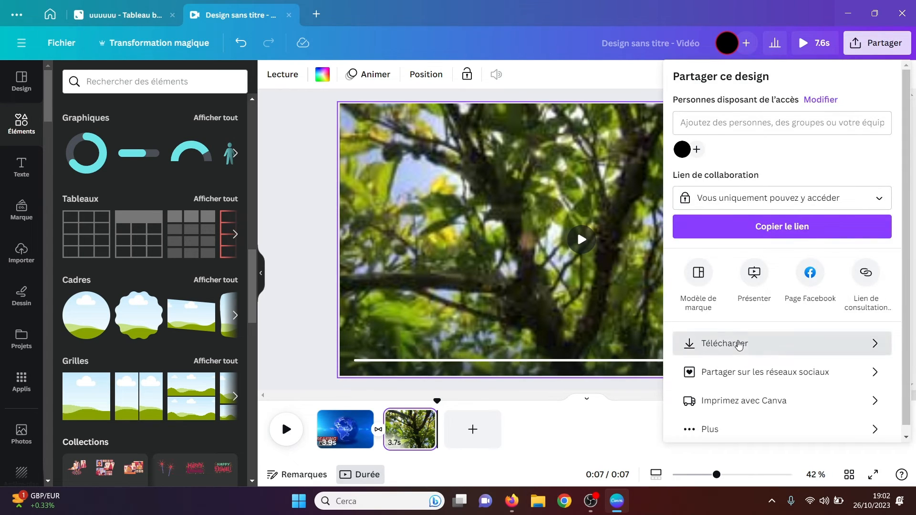
left_click(739, 344)
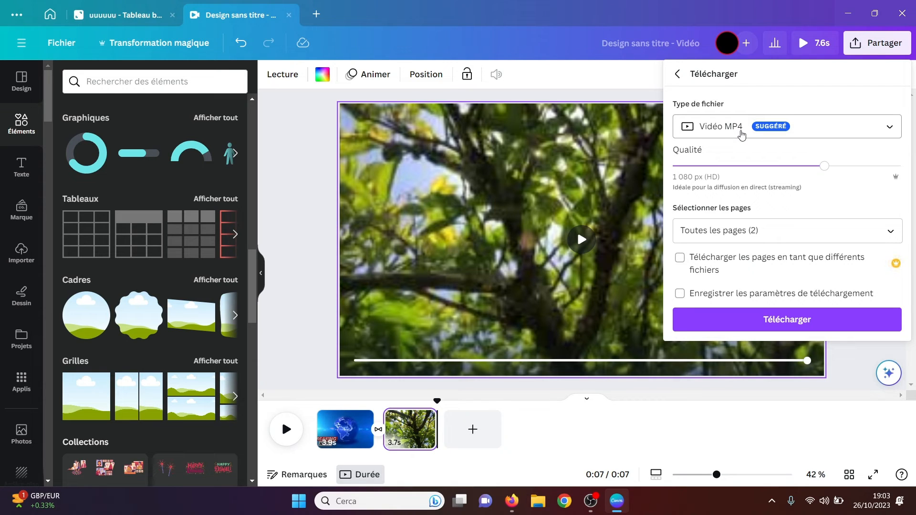
left_click(322, 172)
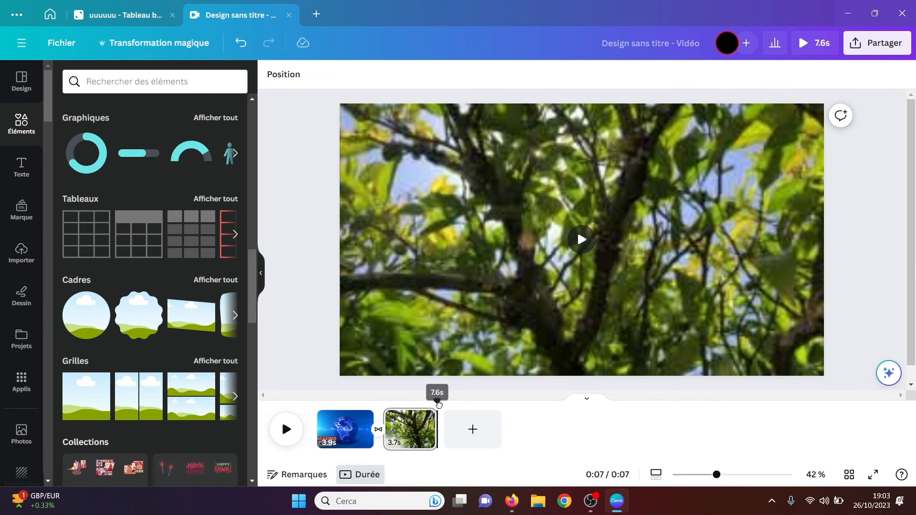
- Return the playhead to the start and watch the whole video in the large preview
left_click_drag(439, 404, 317, 403)
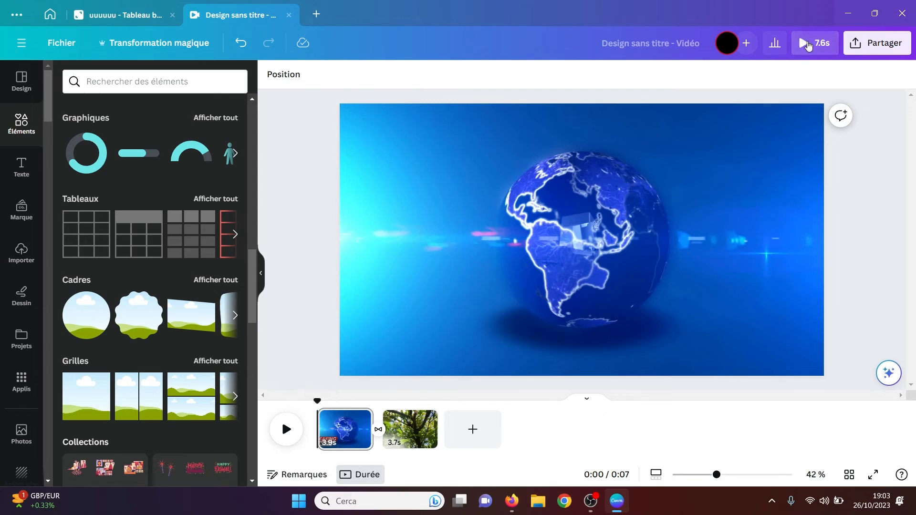
left_click(807, 43)
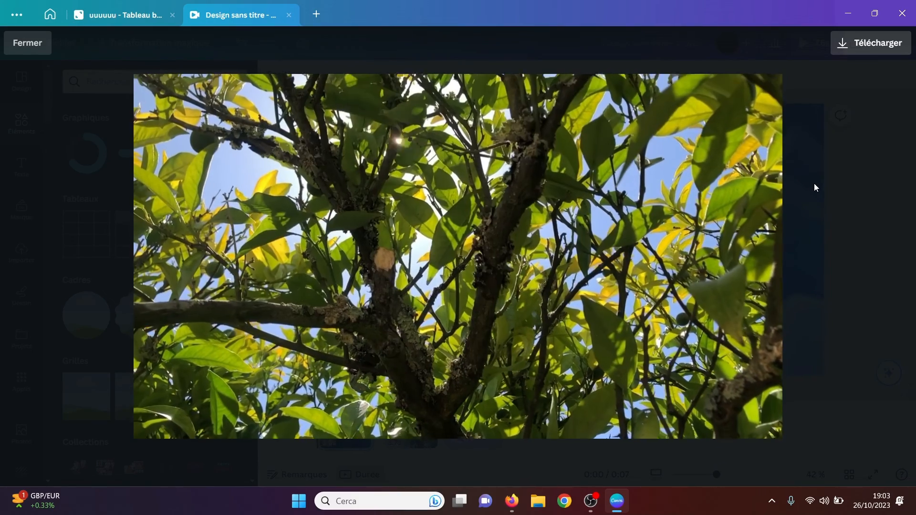
key("Escape")
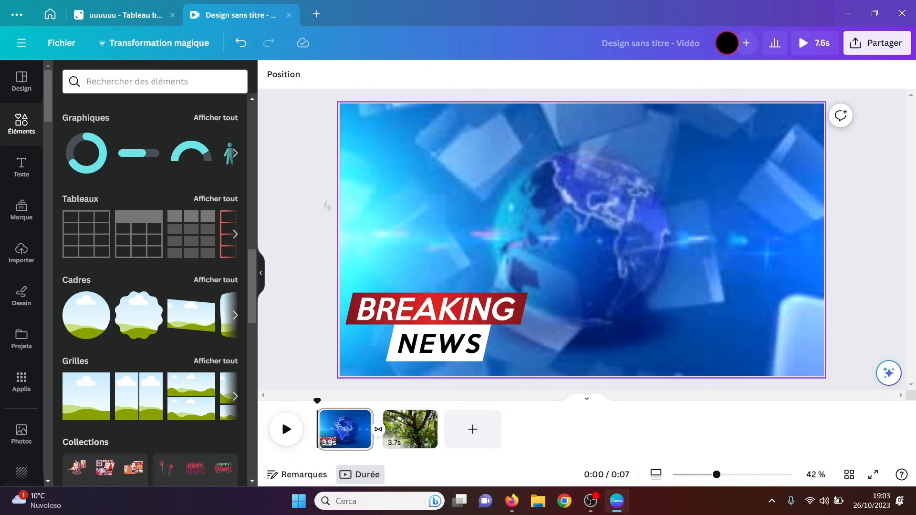
- Close the open whiteboard and video designs and return to the Canva home page
left_click(50, 15)
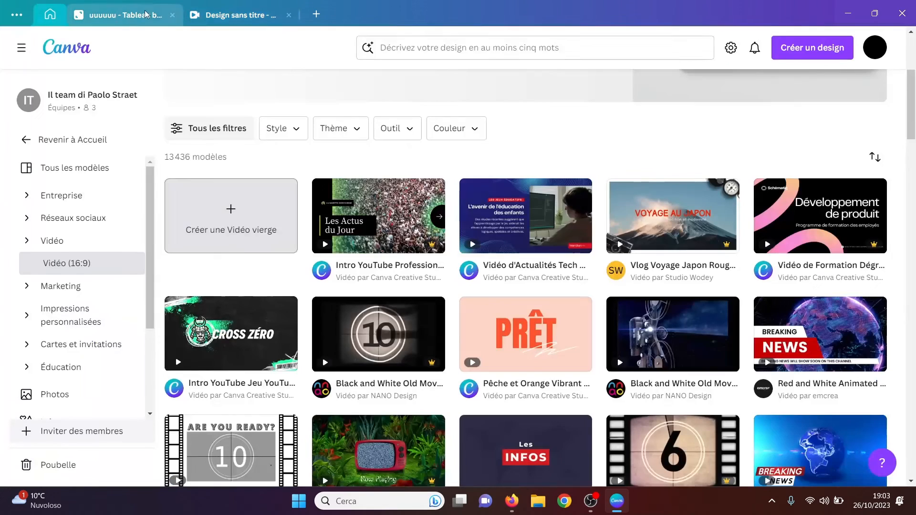
left_click(172, 16)
left_click(172, 16)
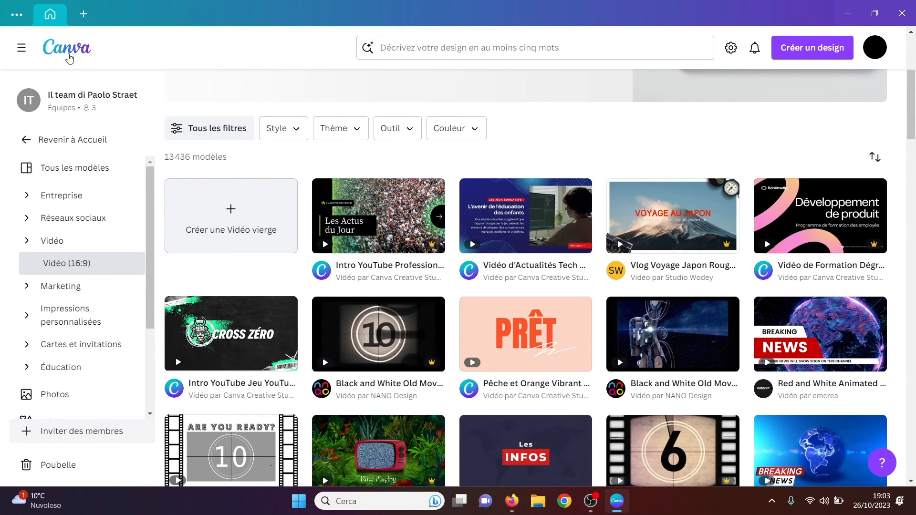
left_click(69, 59)
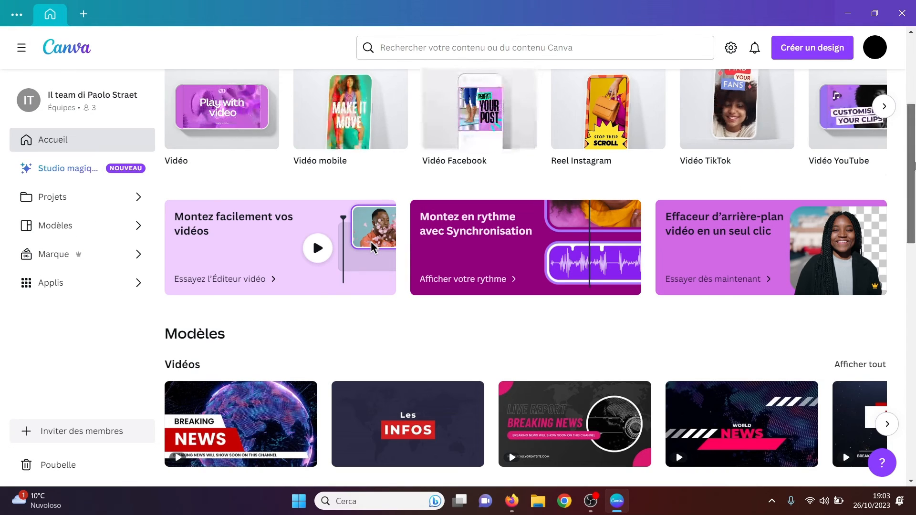
- Show the Présentations category and open its full list of 16:9 presentation templates
left_click_drag(915, 166, 915, 97)
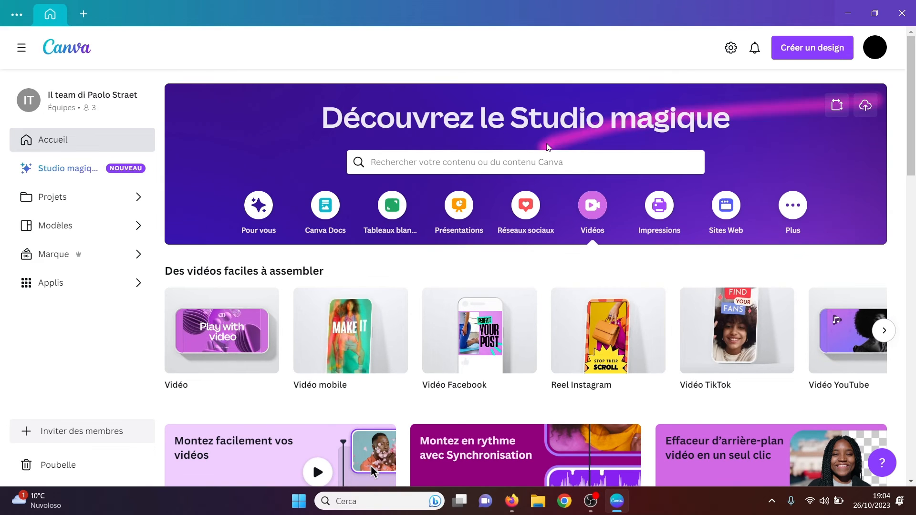
left_click(466, 207)
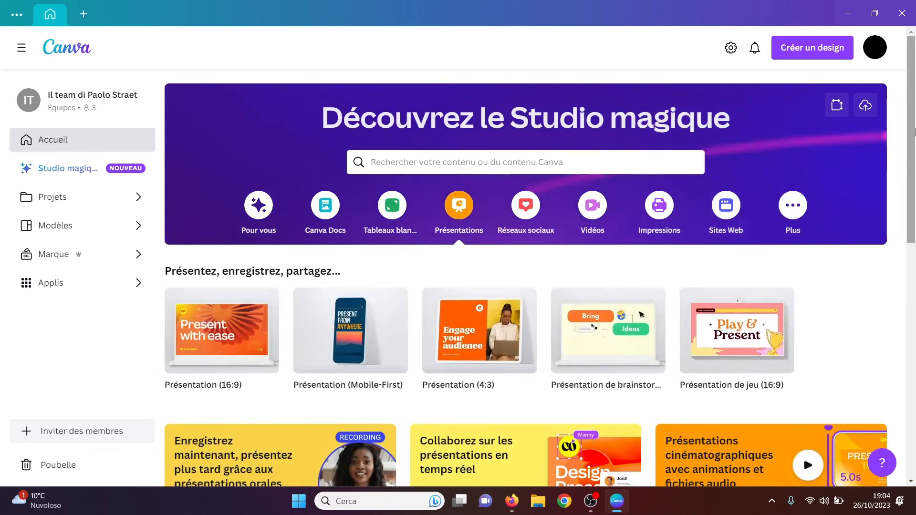
left_click_drag(913, 130, 915, 181)
scroll(883, 257, "down", 5)
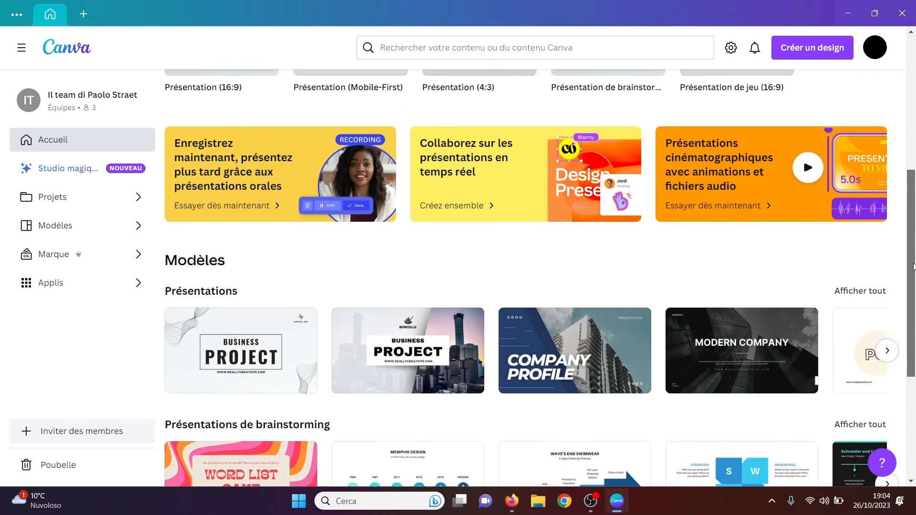
left_click(866, 260)
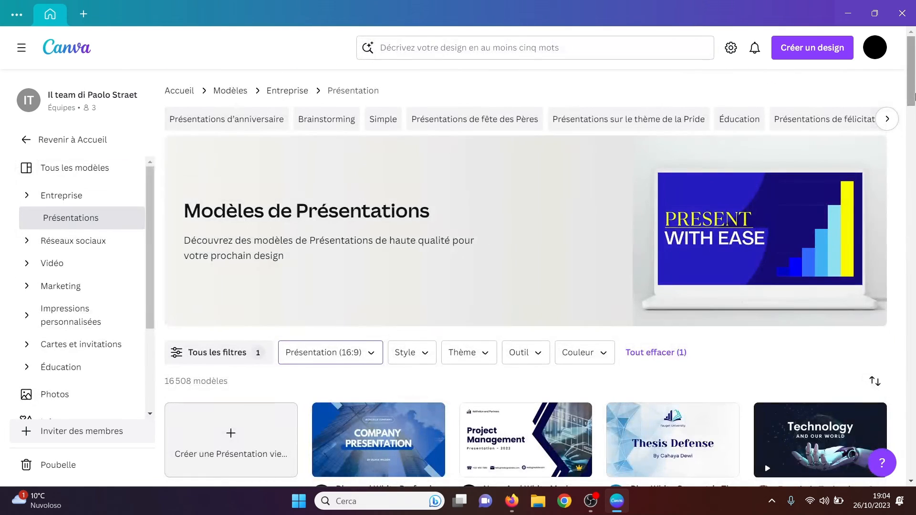
left_click_drag(914, 97, 912, 137)
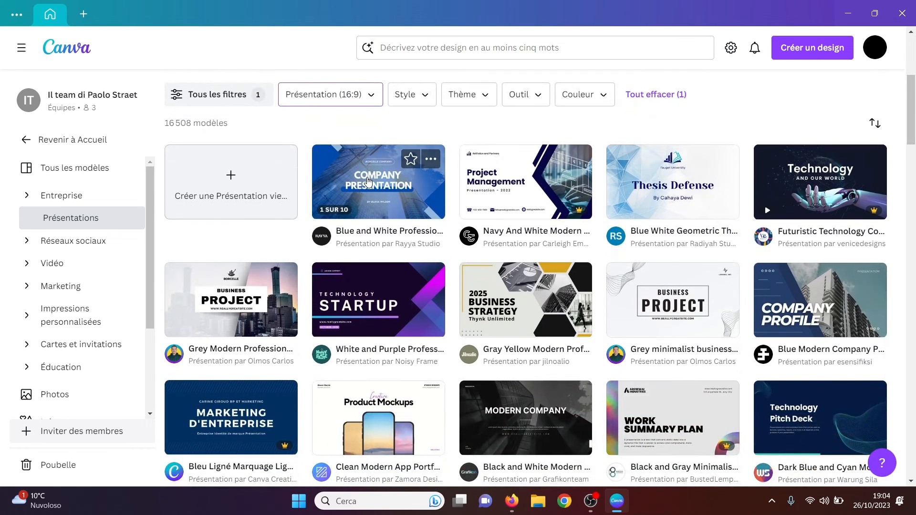
- Create a design from the Blue and White Professional Company Presentation template and collapse the template side panel
left_click(368, 180)
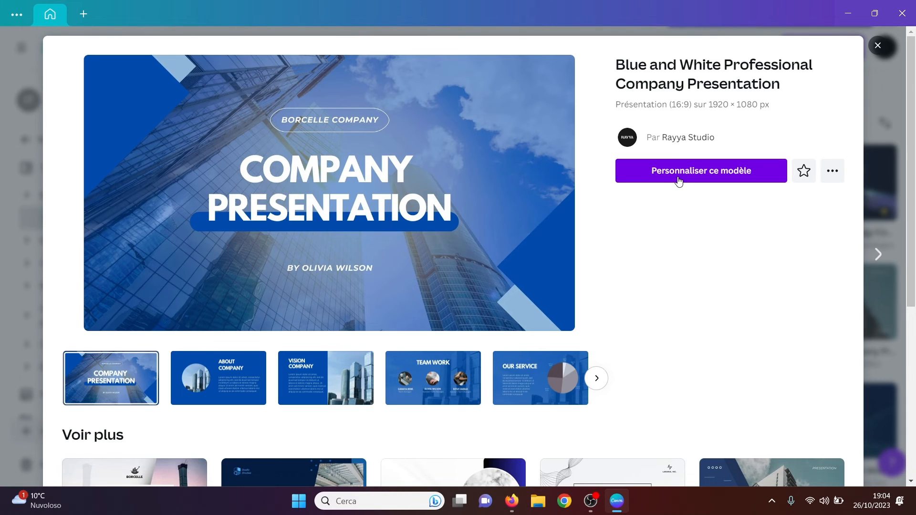
left_click(680, 180)
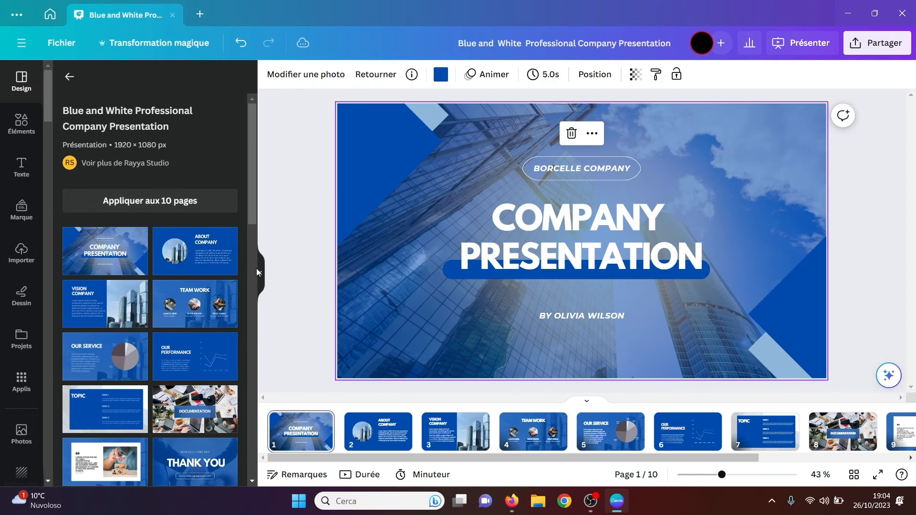
left_click(300, 380)
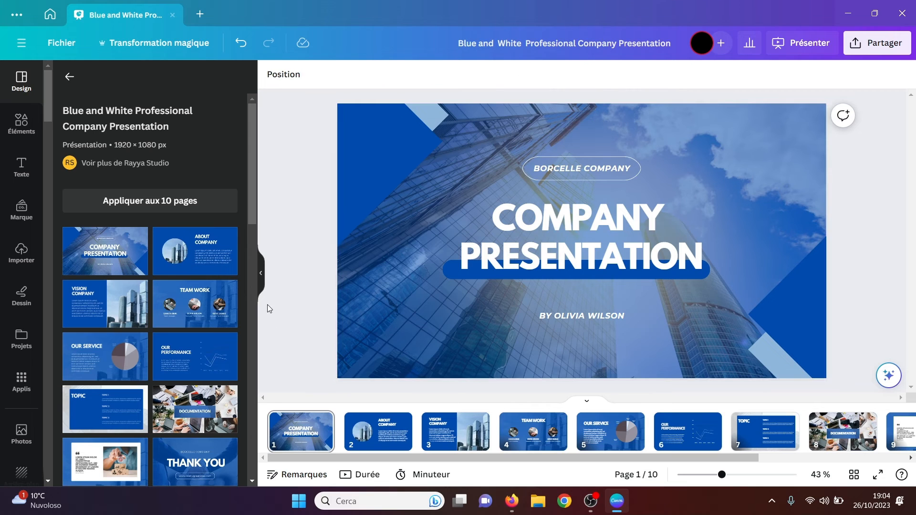
left_click(263, 273)
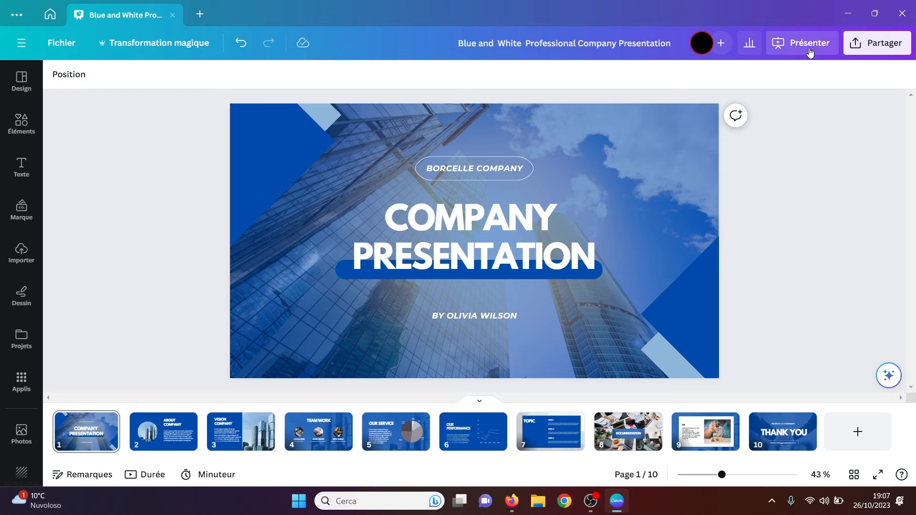
- Enter the Présenter Enregistrer recording studio and start recording the presentation with the default microphone
left_click(808, 51)
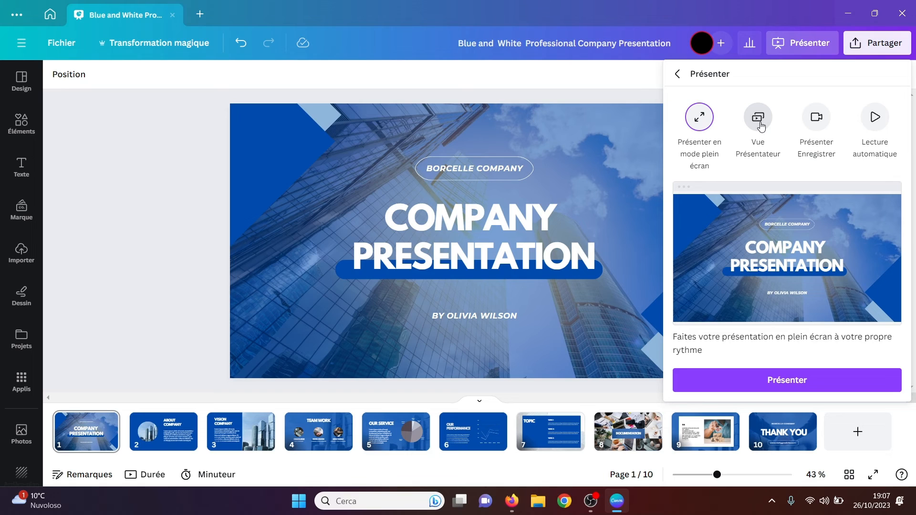
left_click(823, 125)
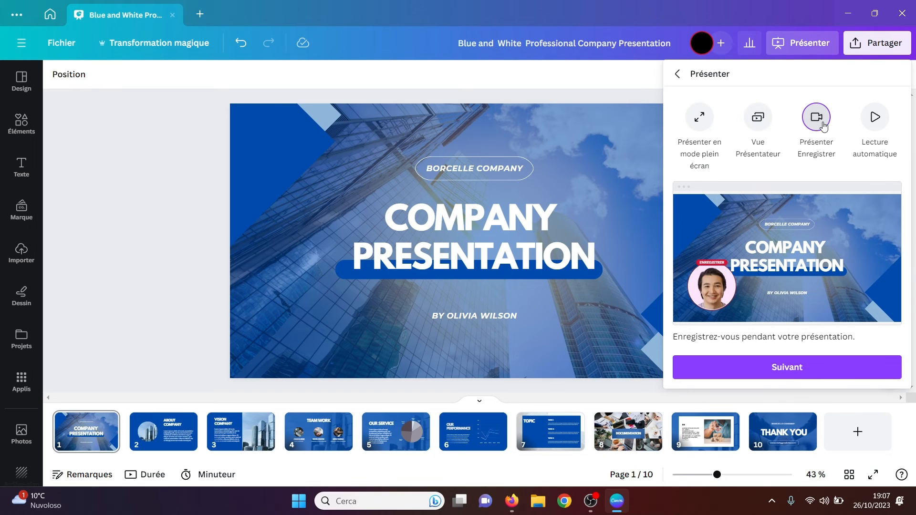
left_click(787, 366)
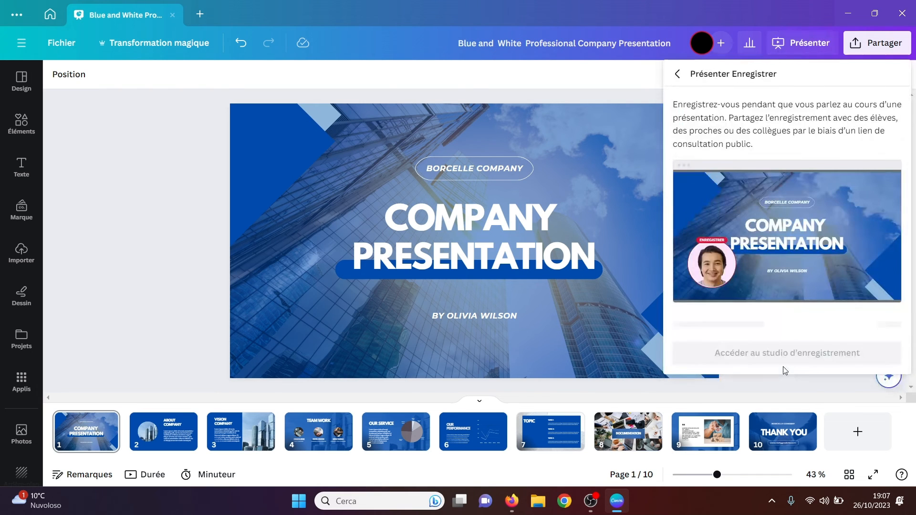
left_click(777, 333)
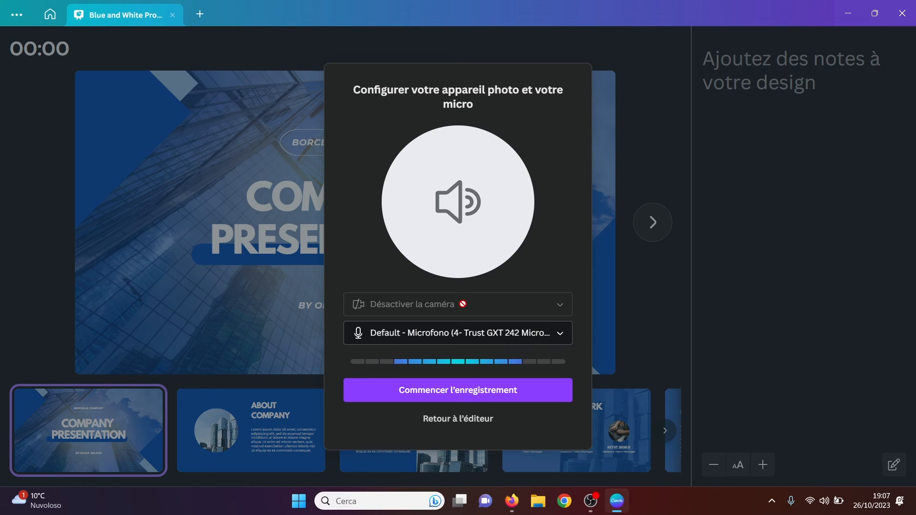
left_click(474, 394)
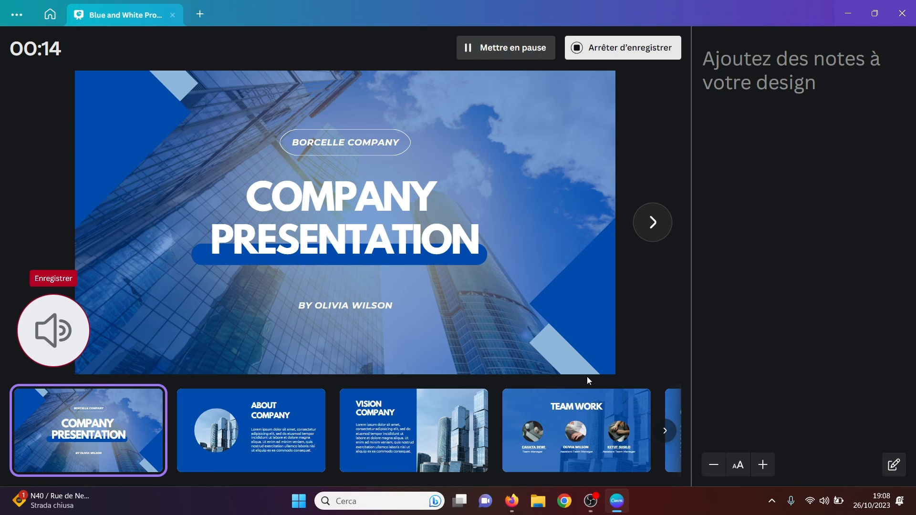
- Go through the About Company, Vision Company and Team Work slides while recording, and stop the recording
left_click(251, 454)
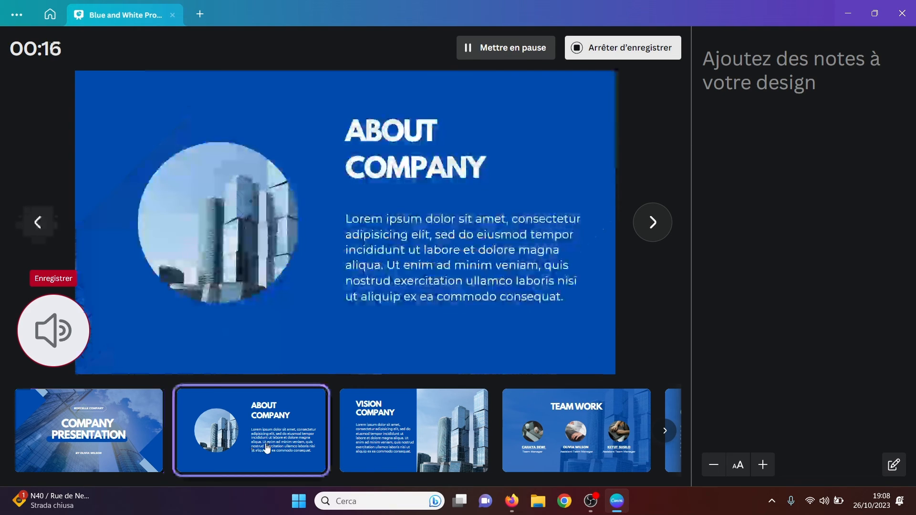
left_click(382, 434)
left_click(526, 431)
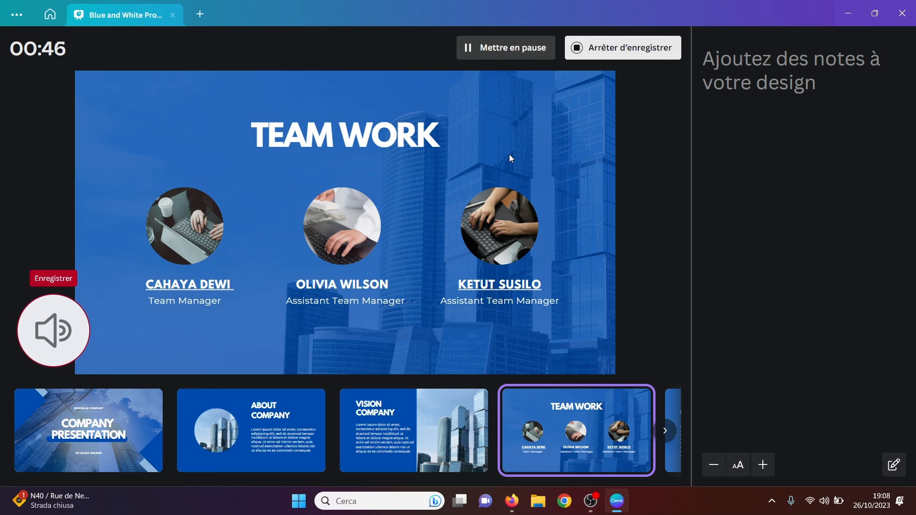
left_click(625, 48)
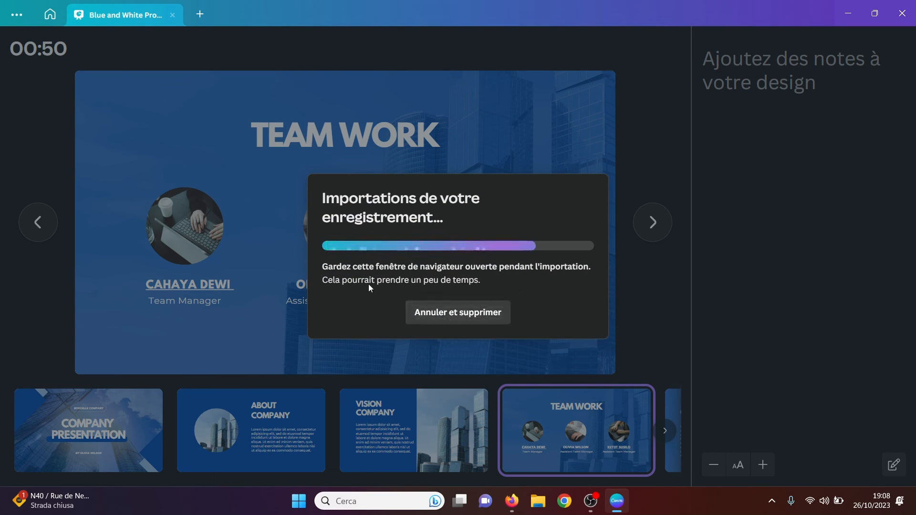
- Cancel the recording's upload and delete the recording, returning to the slide editor
left_click(462, 318)
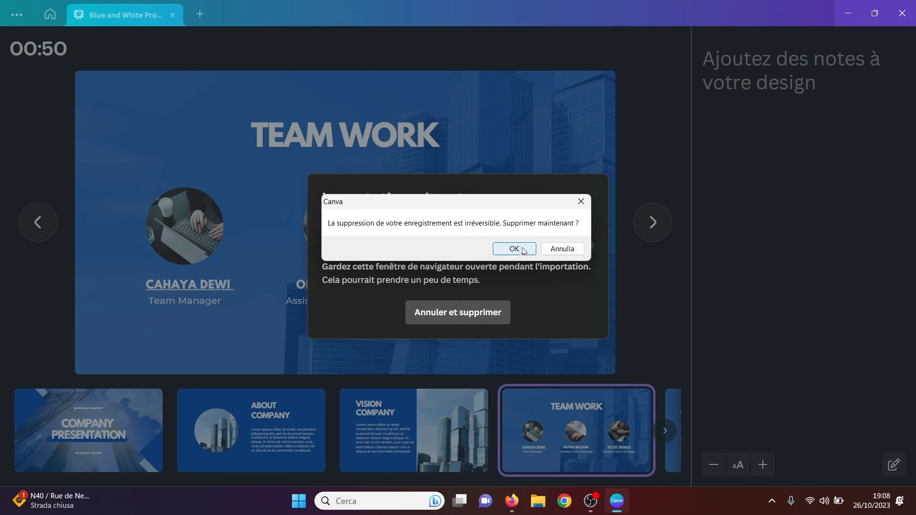
left_click(521, 249)
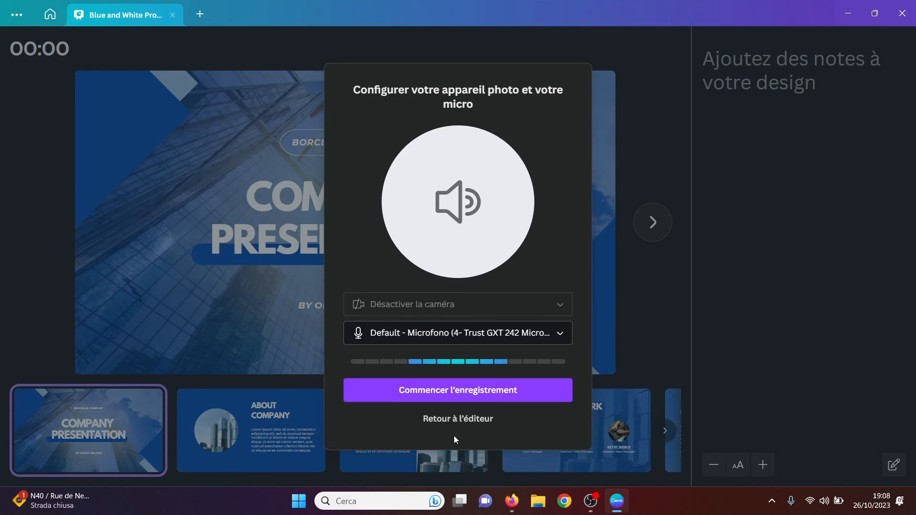
left_click(451, 431)
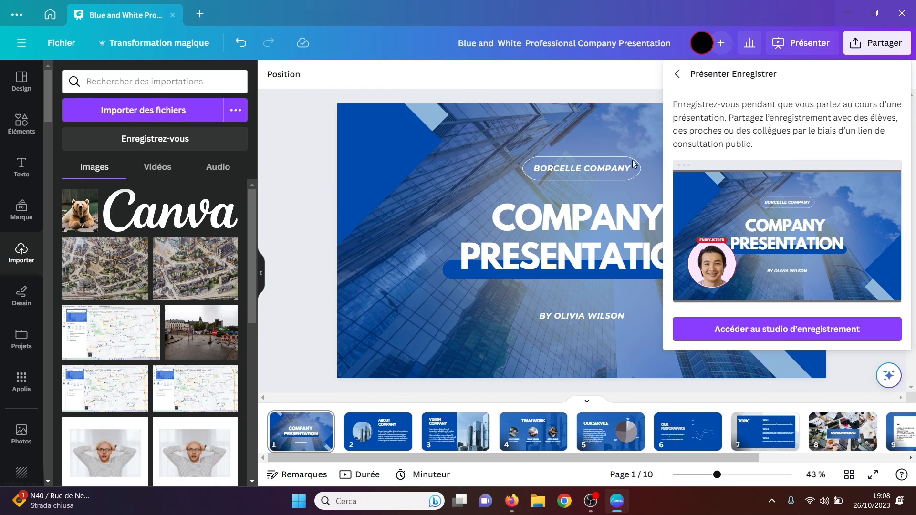
left_click(307, 168)
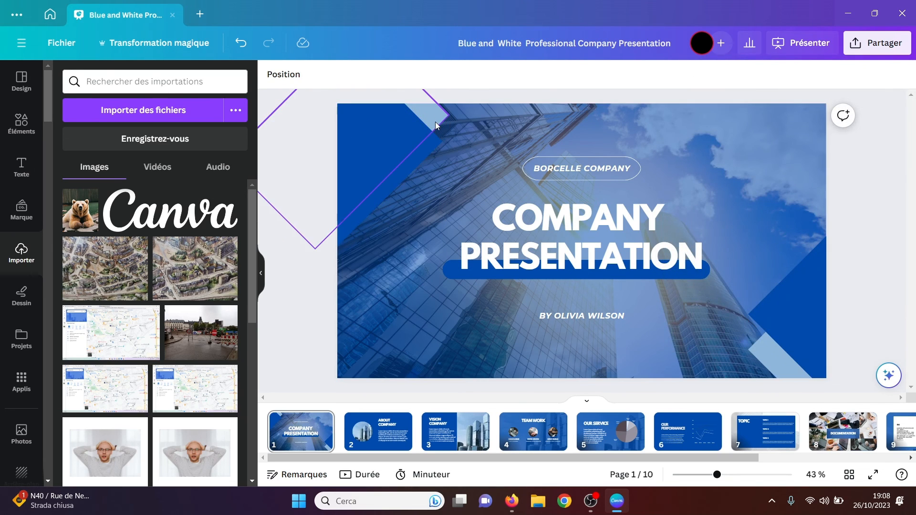
- Start the presentation in Vue Présentateur mode with the audience window minimised and the presenter window notice dismissed
left_click(815, 46)
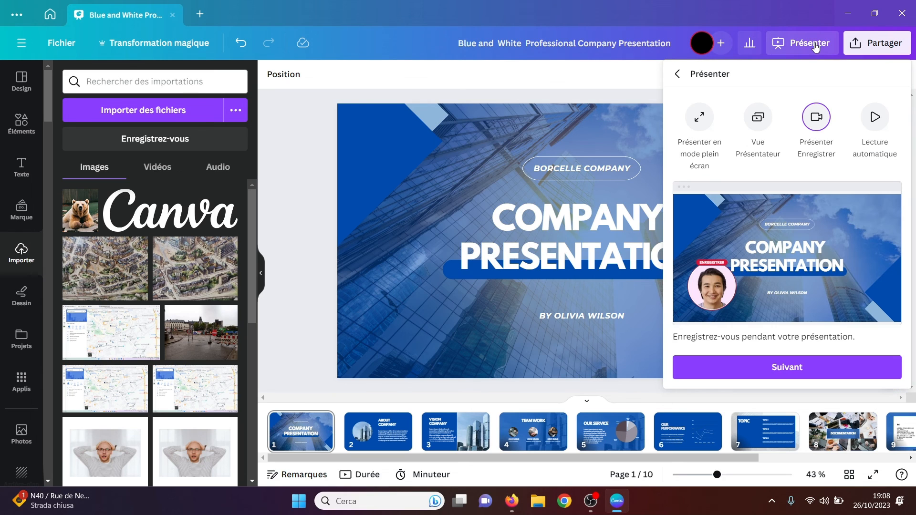
left_click(758, 117)
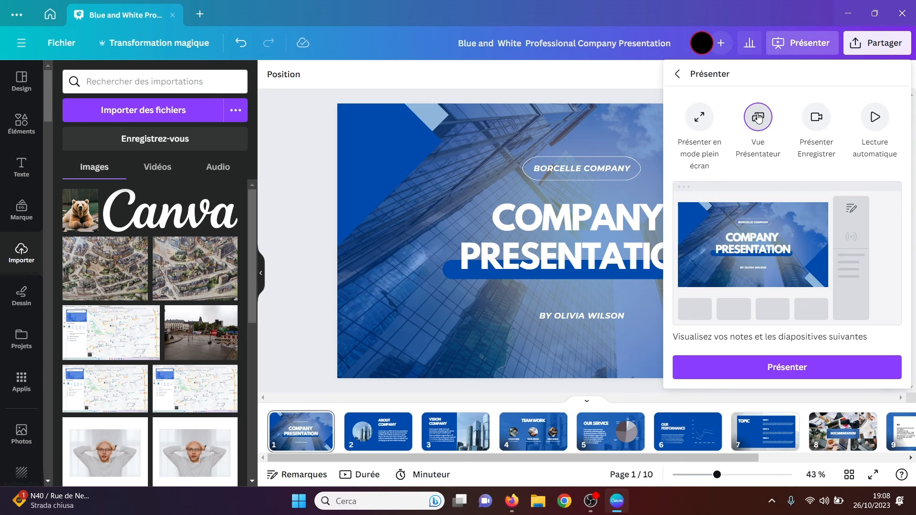
left_click(779, 369)
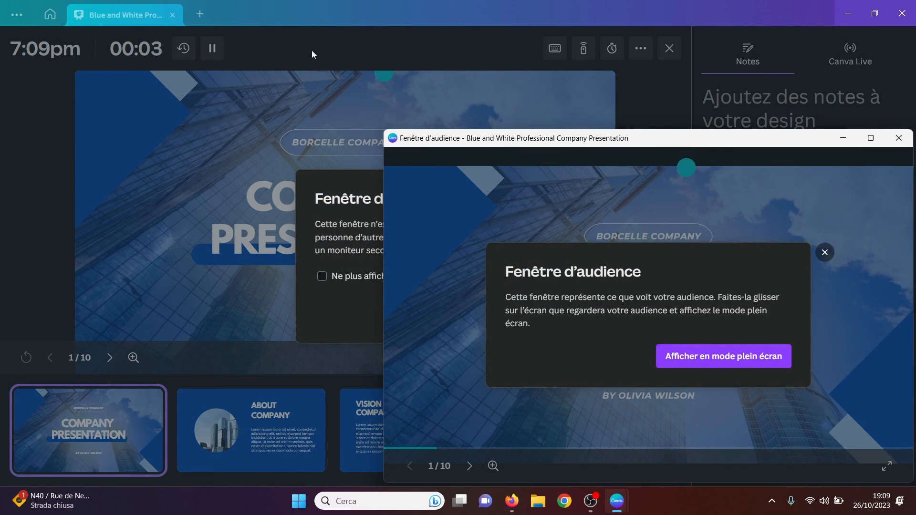
left_click(844, 139)
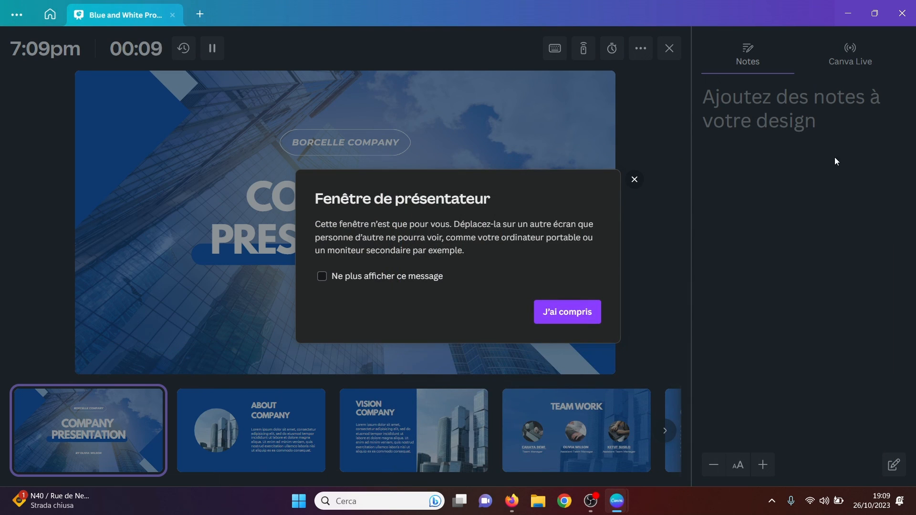
left_click(564, 314)
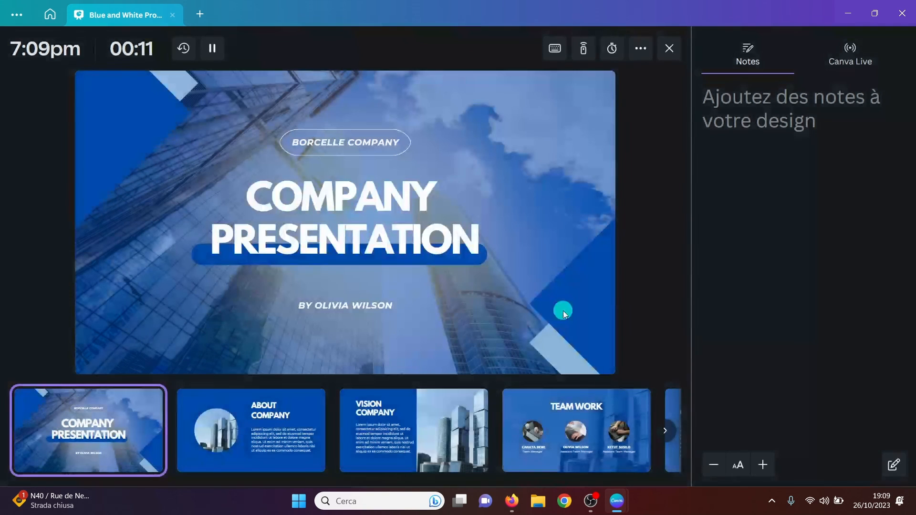